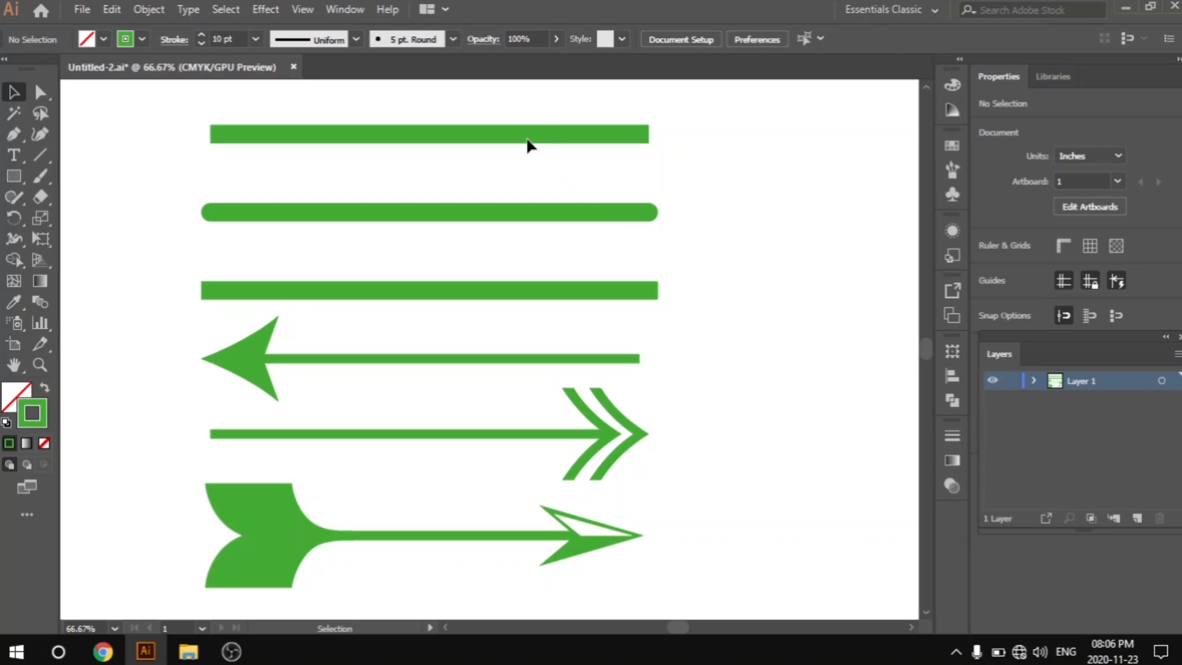
# Inspect the stroke cap settings of the three thick horizontal lines, checking each line's cap type and comparing their ends.
pyautogui.moveTo(521, 92); pyautogui.dragTo(467, 572)
pyautogui.click(714, 434)
pyautogui.click(459, 136)
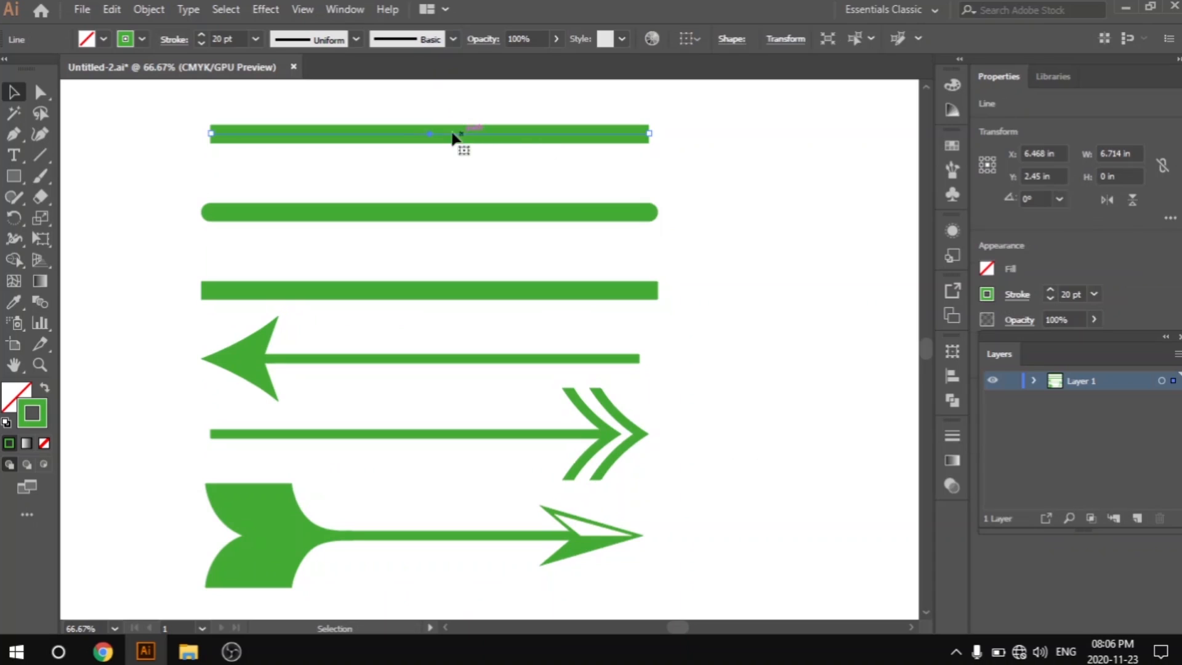
pyautogui.click(175, 39)
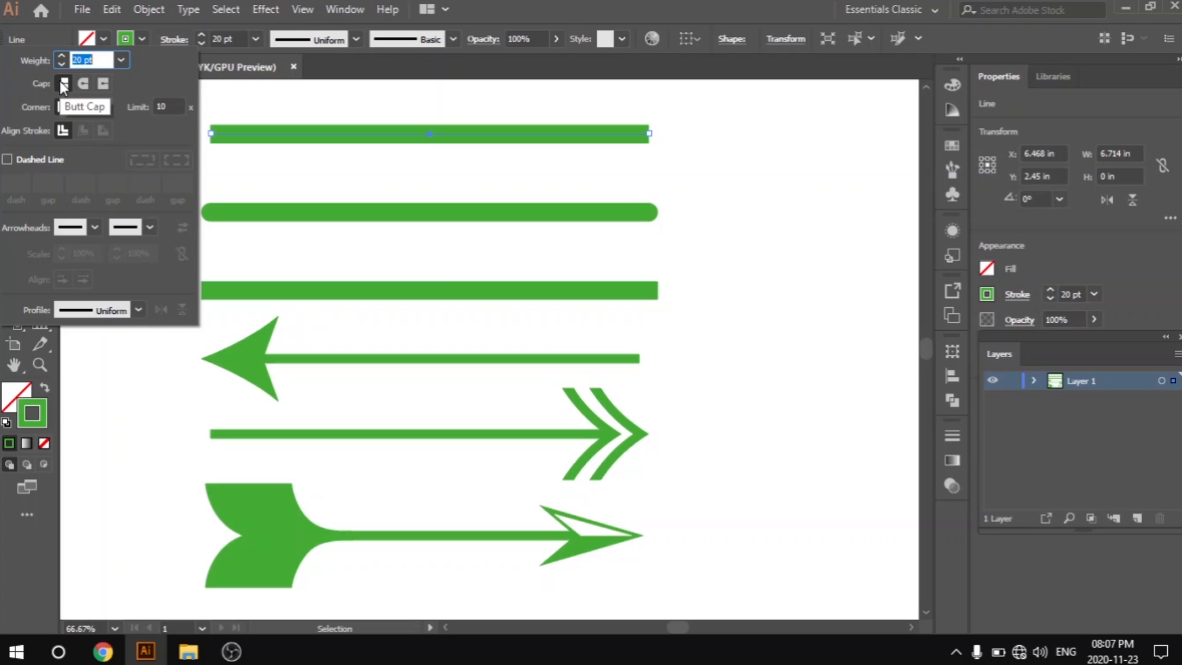
pyautogui.click(303, 212)
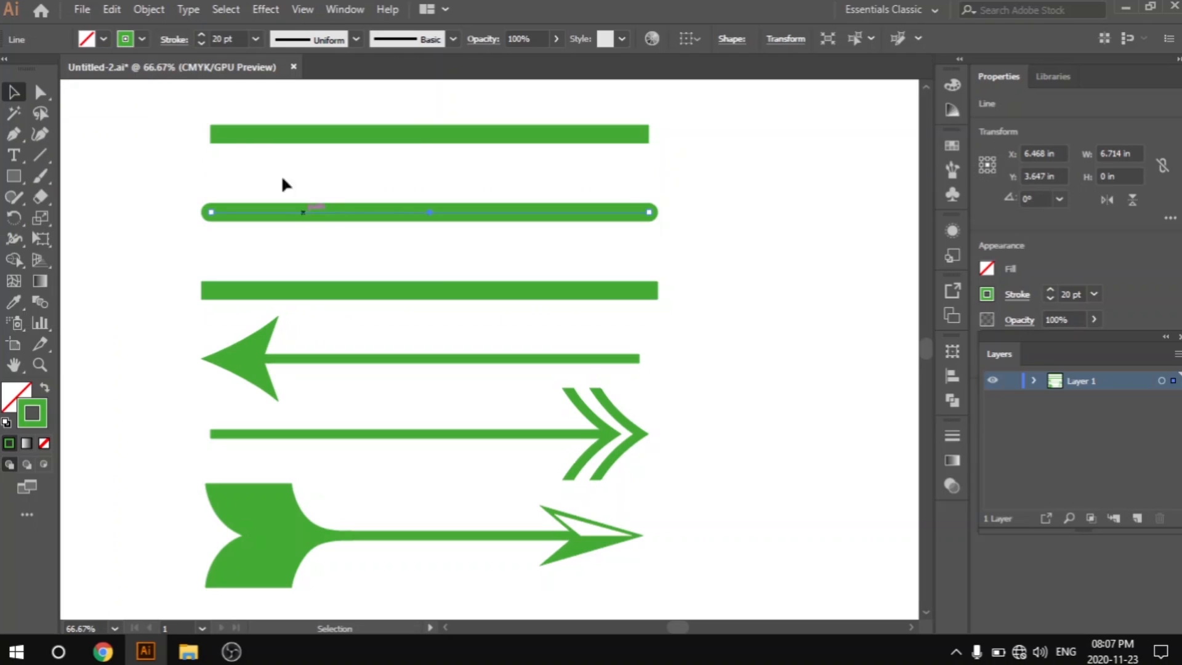
pyautogui.click(174, 41)
pyautogui.click(700, 151)
pyautogui.moveTo(475, 96); pyautogui.dragTo(522, 238)
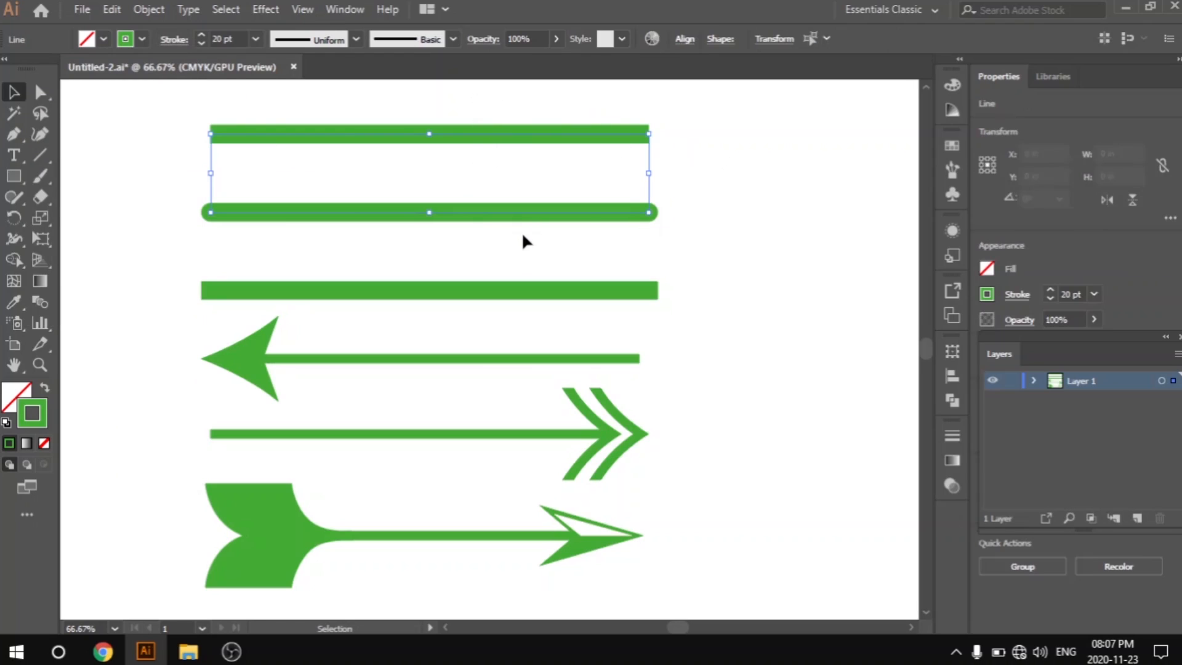
pyautogui.click(760, 246)
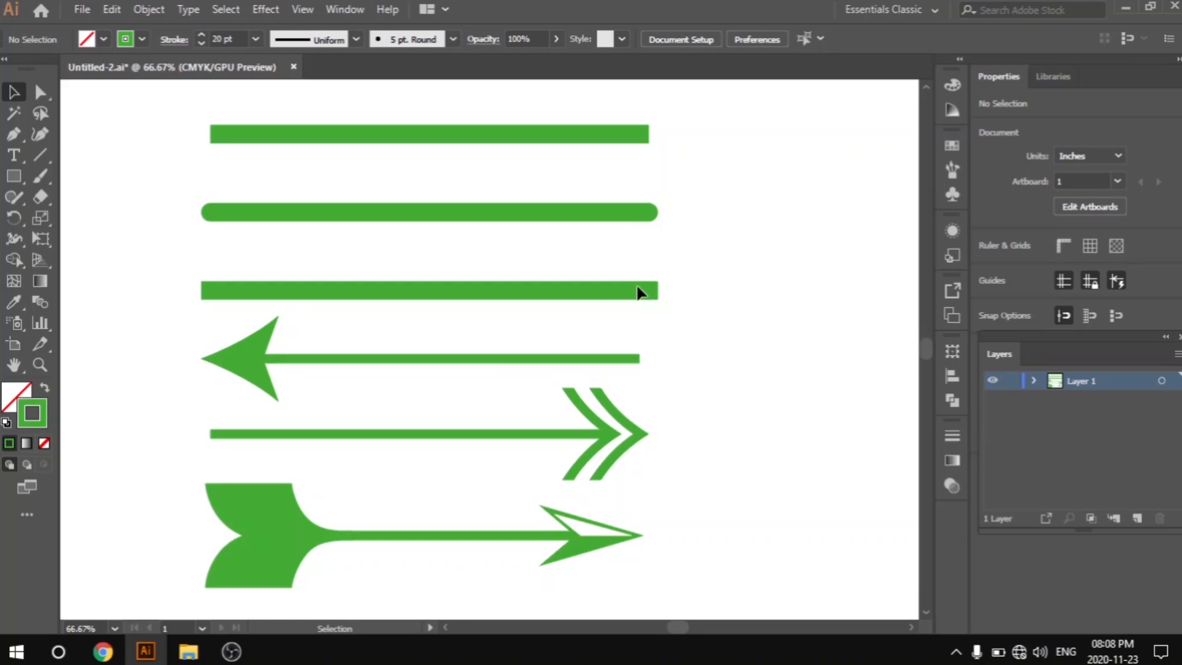
pyautogui.click(596, 294)
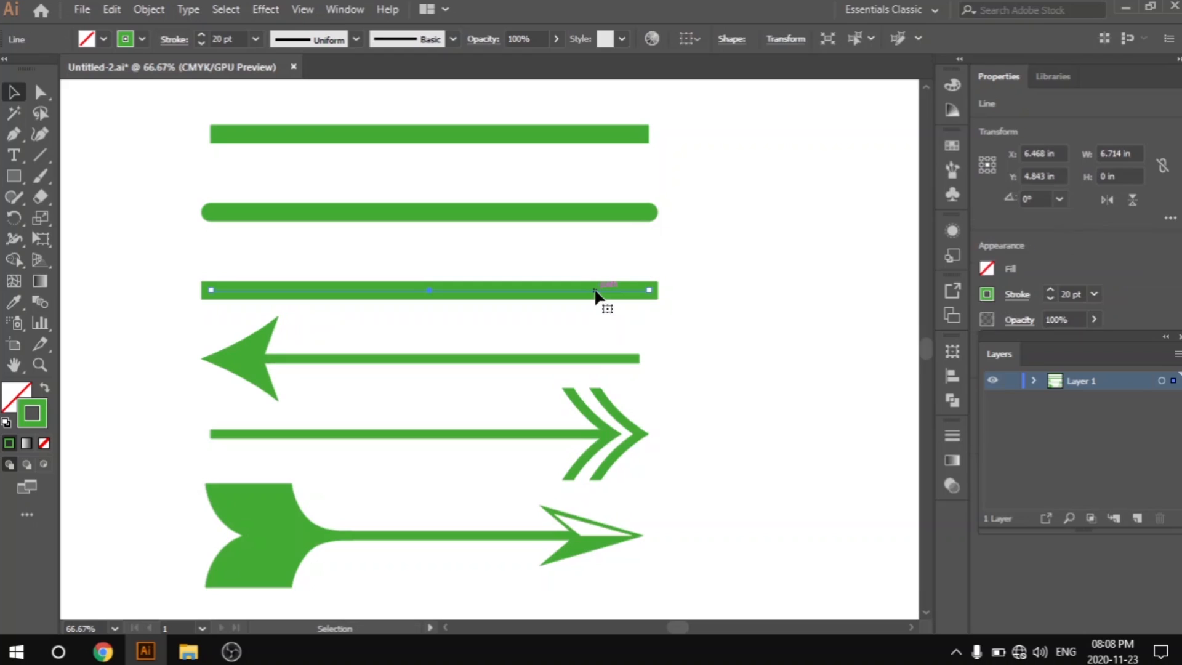
pyautogui.click(173, 41)
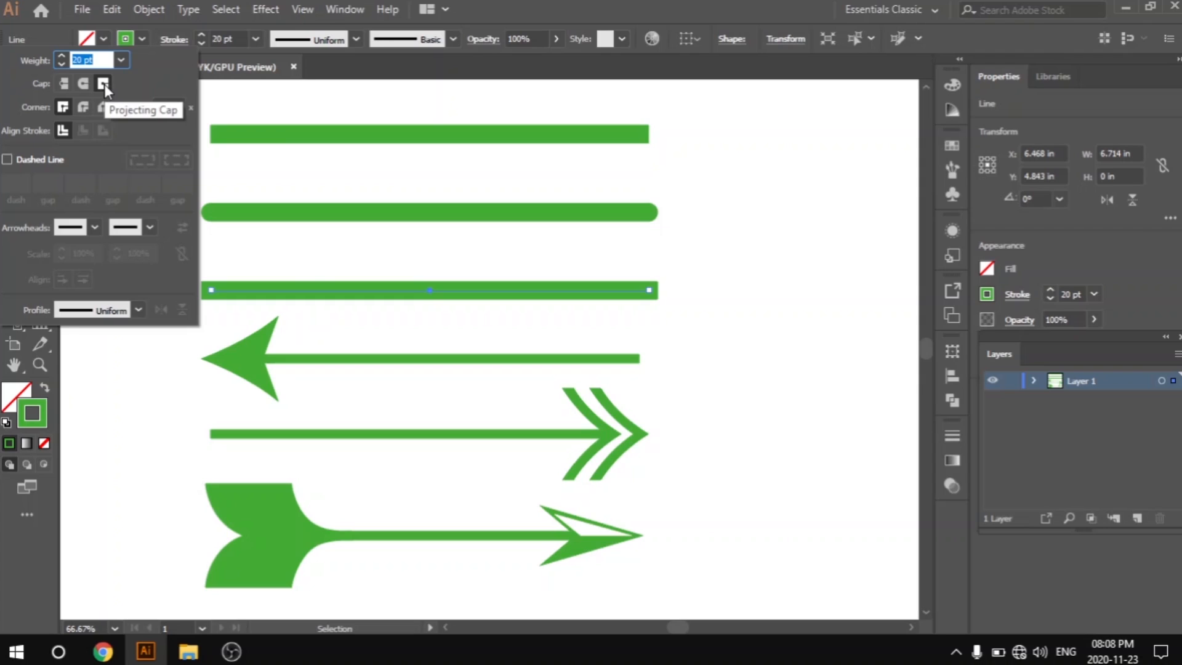
pyautogui.click(308, 267)
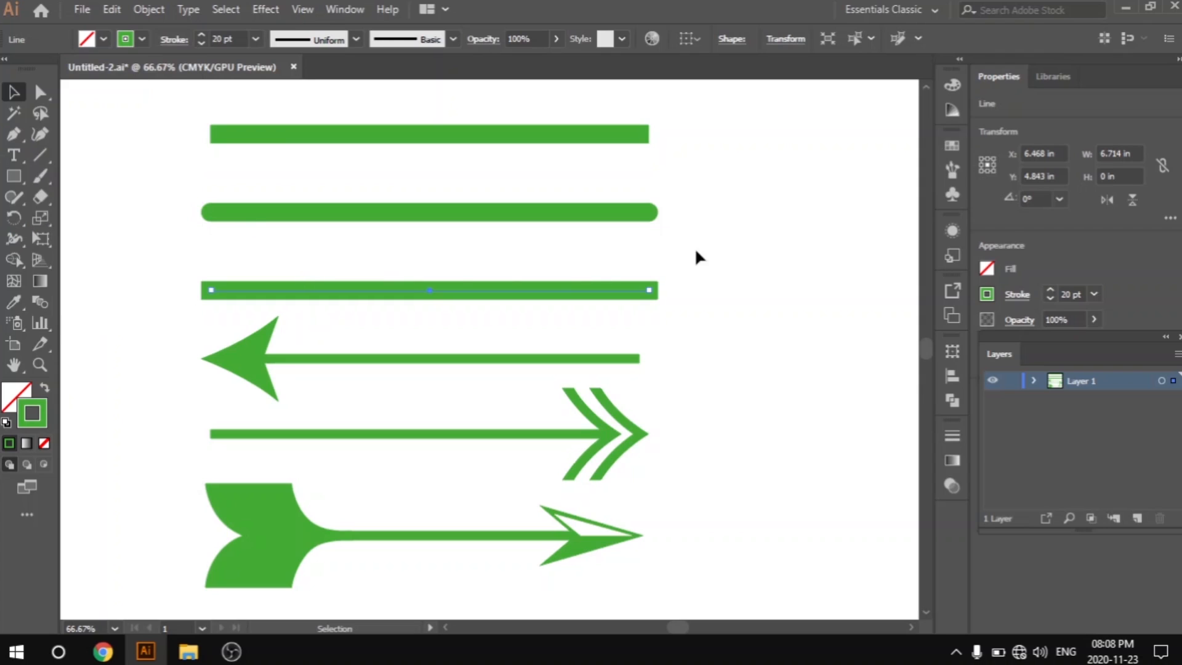
pyautogui.click(685, 206)
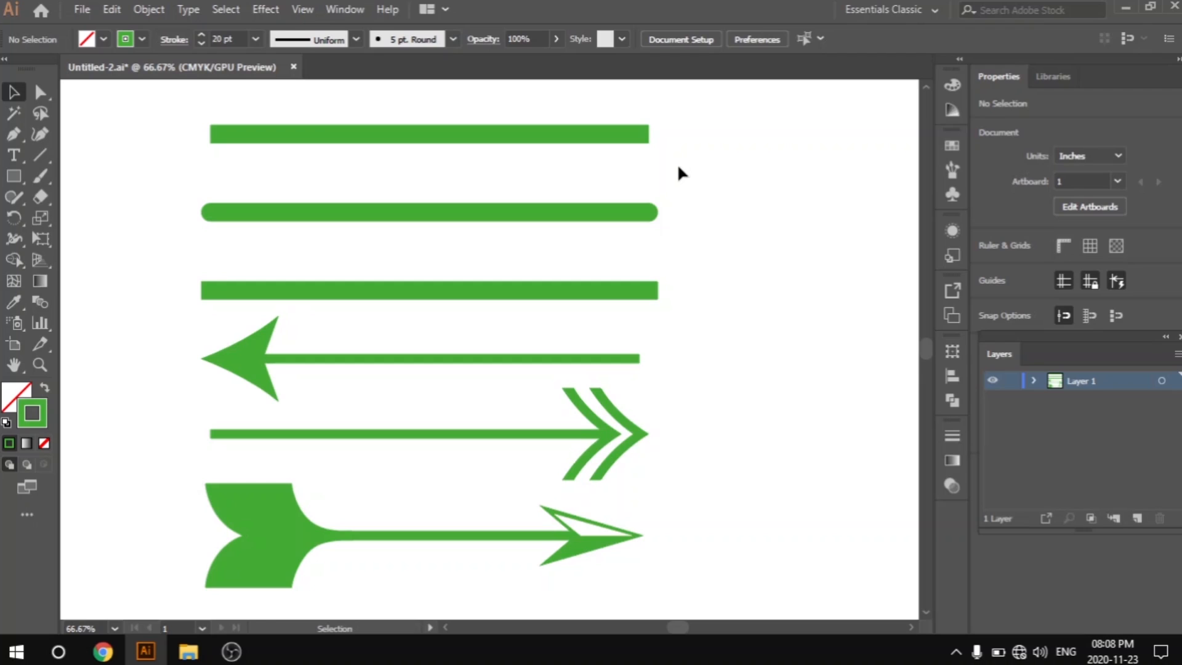
# Examine closely how the projecting cap of the third thick line extends past the end point of its path.
pyautogui.click(595, 137)
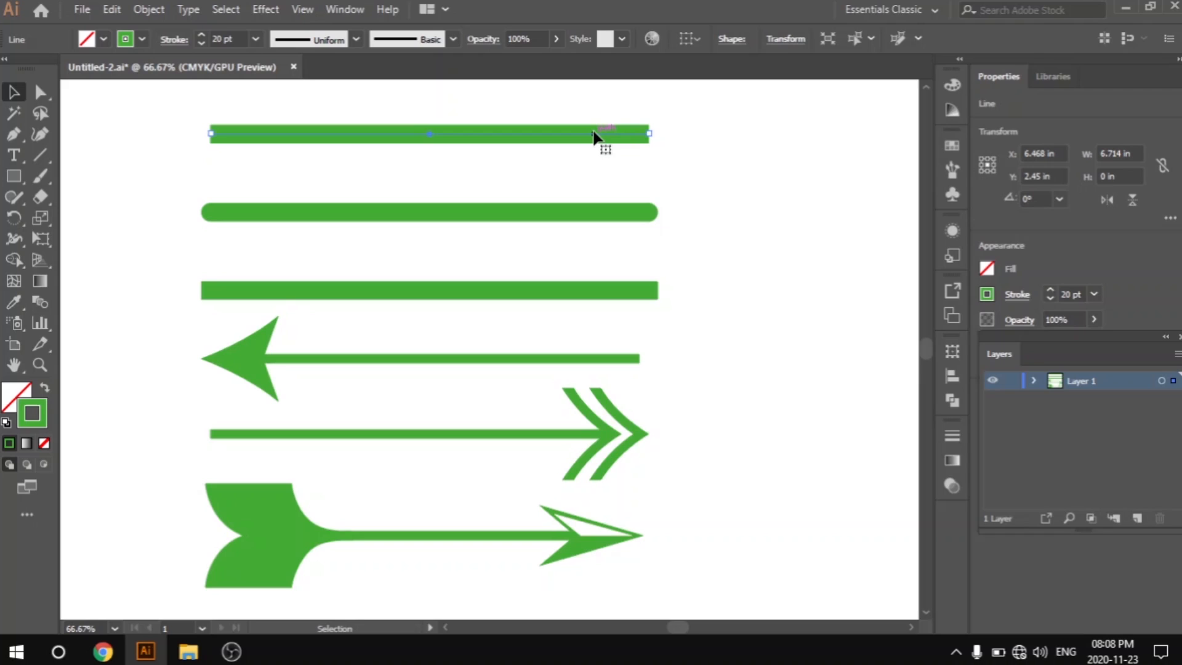
pyautogui.click(491, 291)
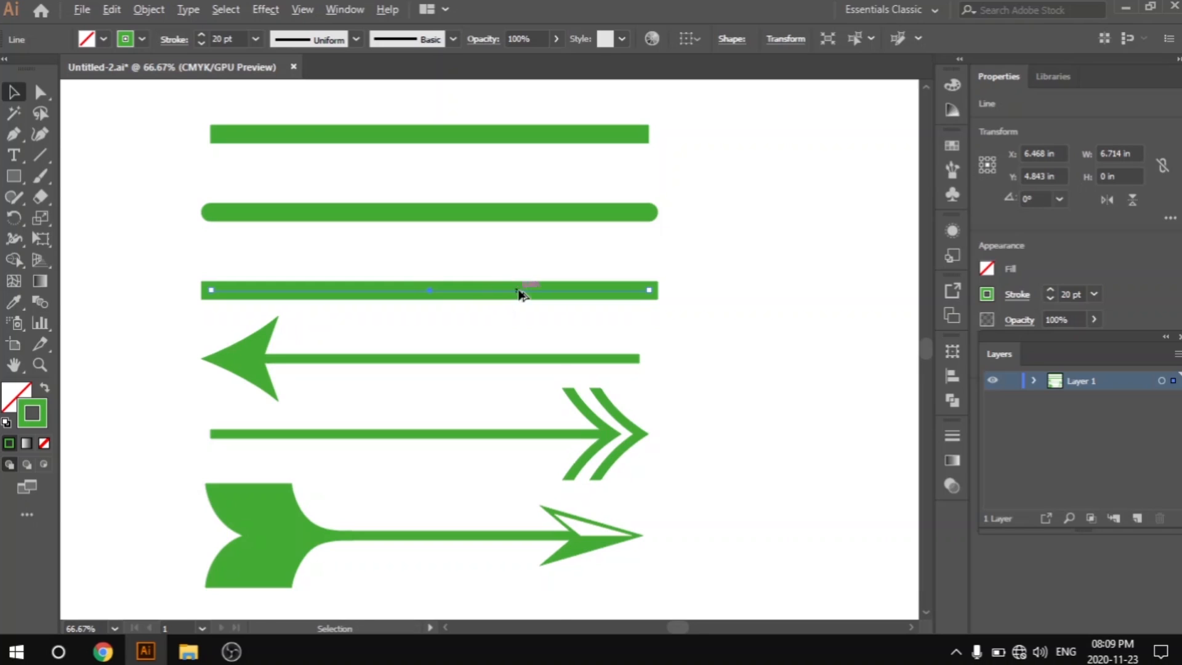
pyautogui.scroll(2, 520, 290)
pyautogui.scroll(2, 678, 330)
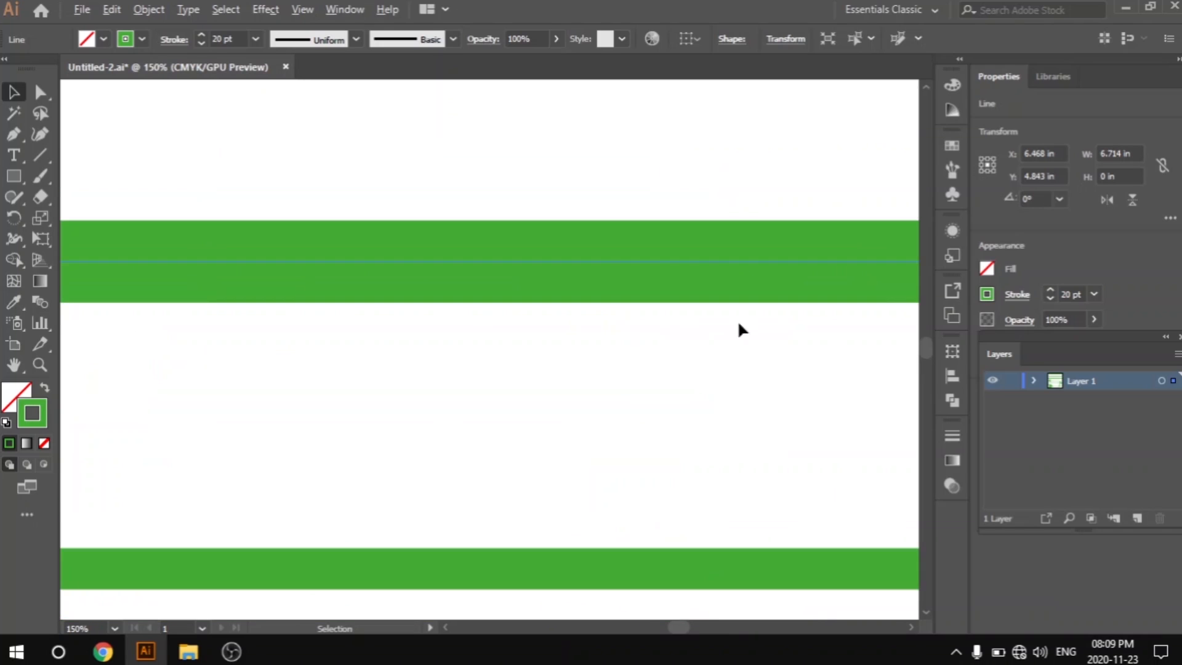
pyautogui.moveTo(818, 343); pyautogui.dragTo(604, 367)
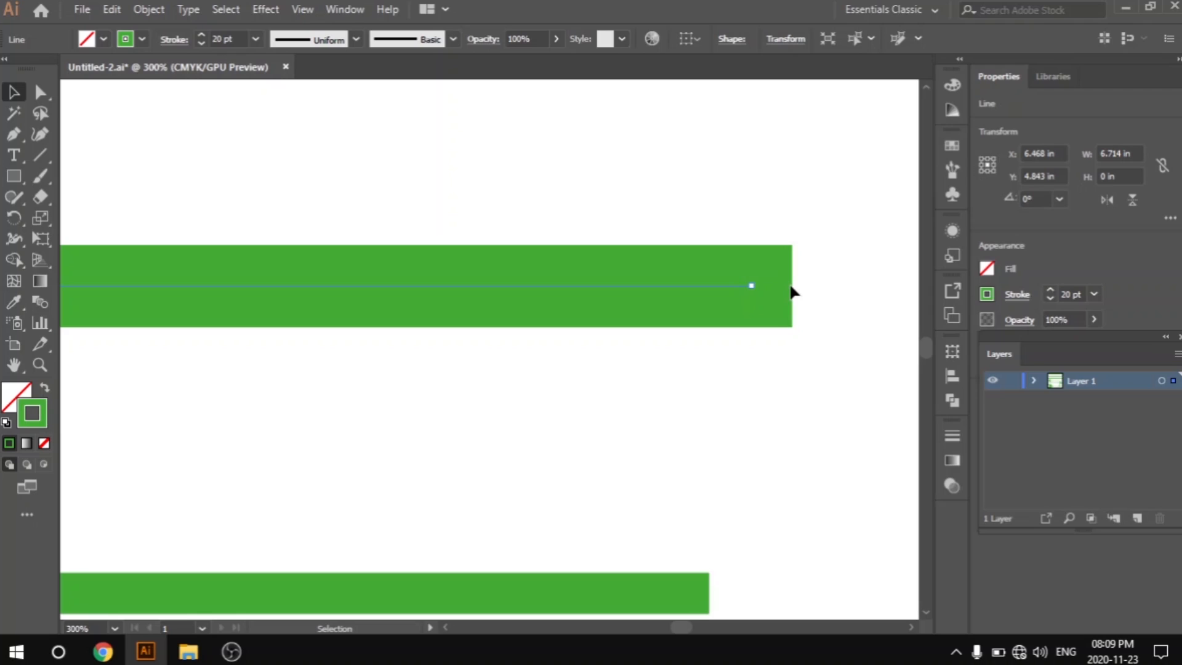
pyautogui.press('alt')
pyautogui.press('alt')
pyautogui.scroll(-4, 793, 292)
pyautogui.click(793, 331)
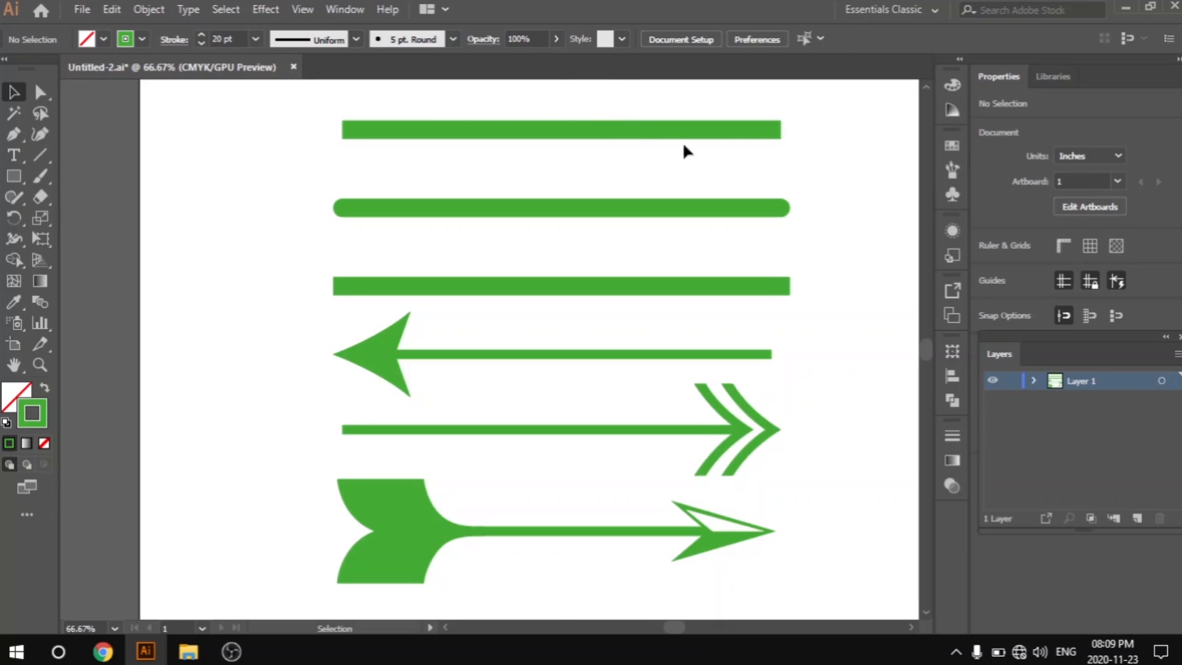
# Review the arrowhead choices for the start and end points of the left-pointing arrow line.
pyautogui.scroll(-2, 811, 302)
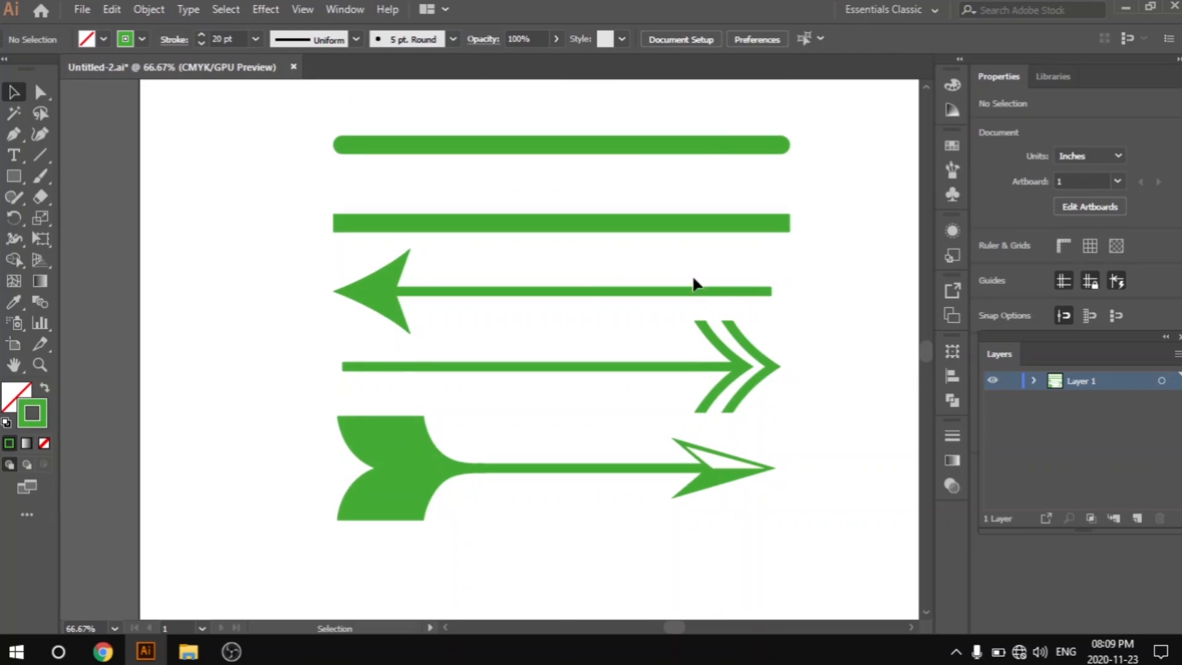
pyautogui.click(497, 294)
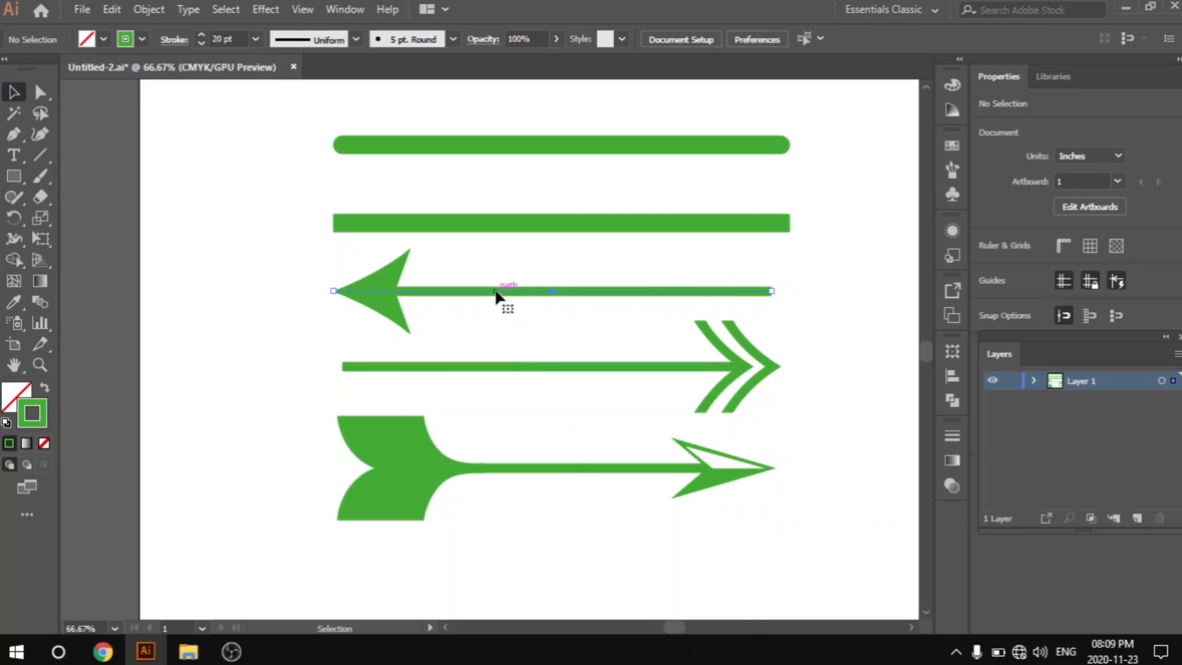
pyautogui.click(174, 41)
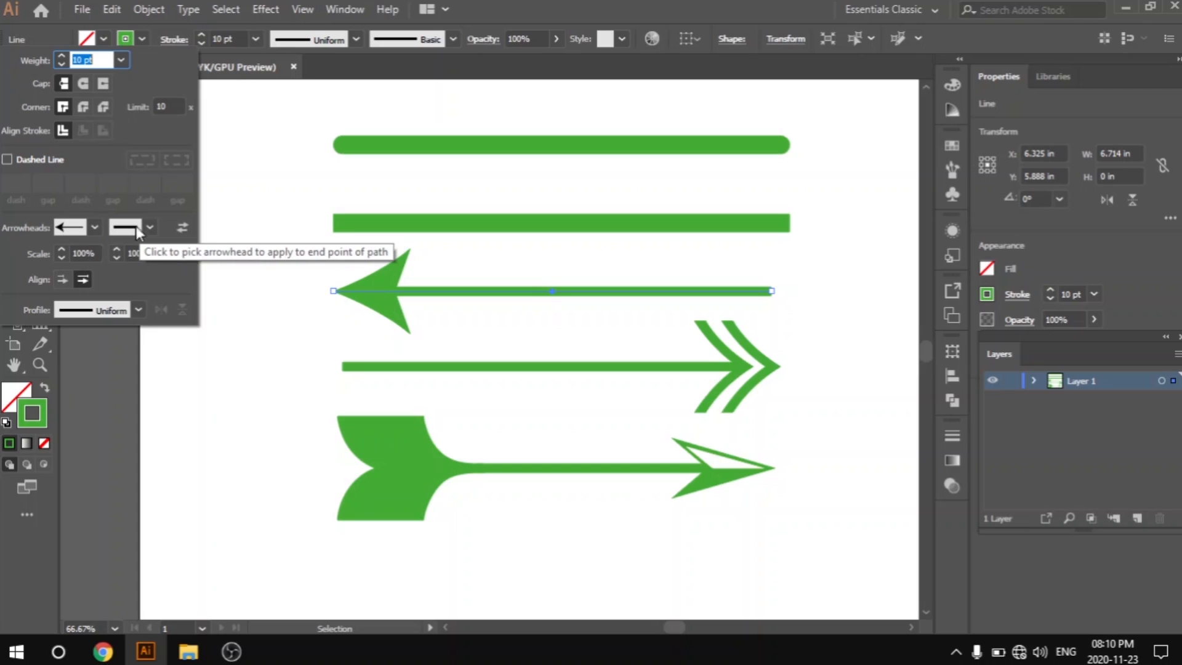
pyautogui.click(93, 227)
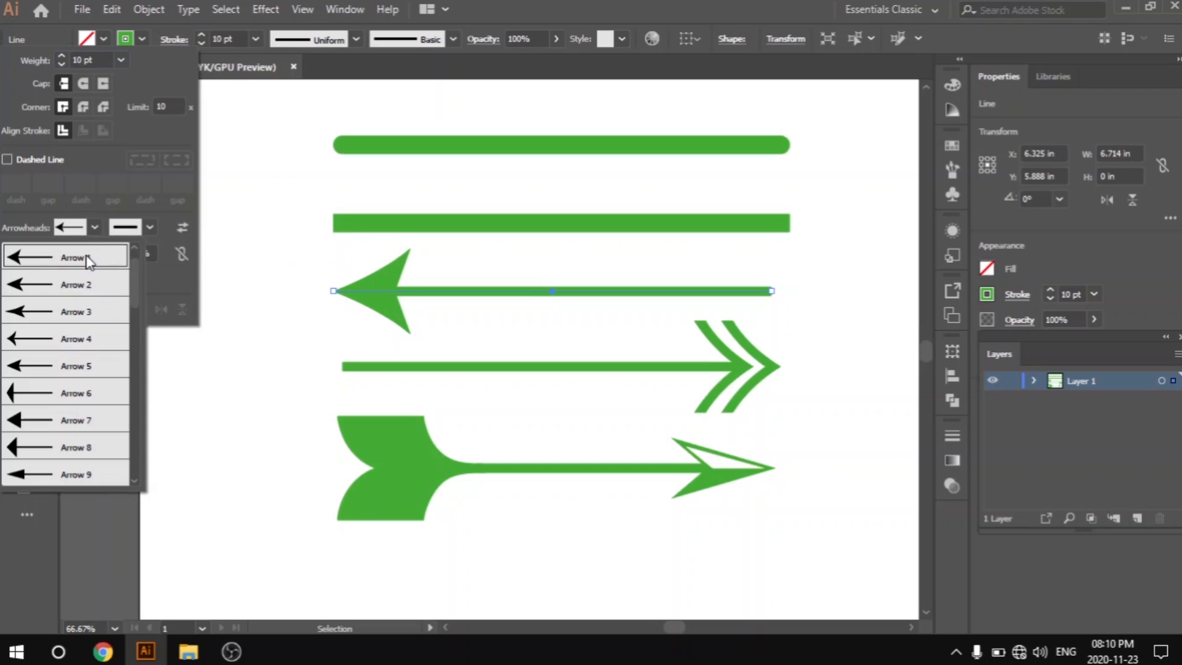
pyautogui.click(143, 216)
pyautogui.click(149, 228)
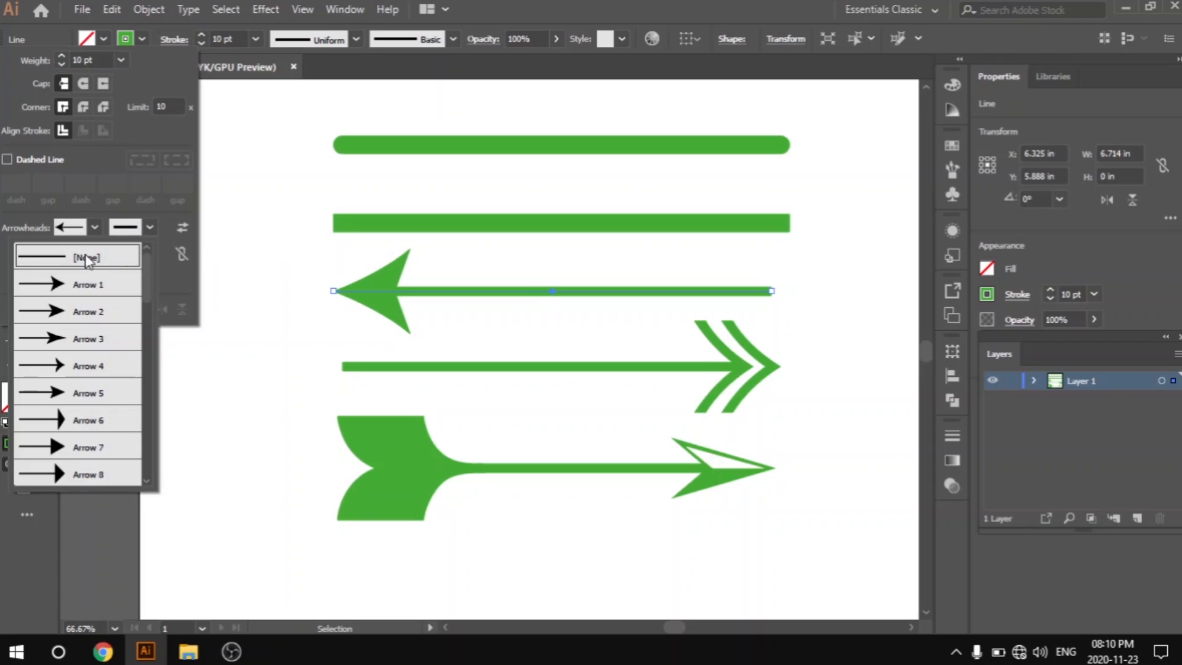
pyautogui.click(163, 245)
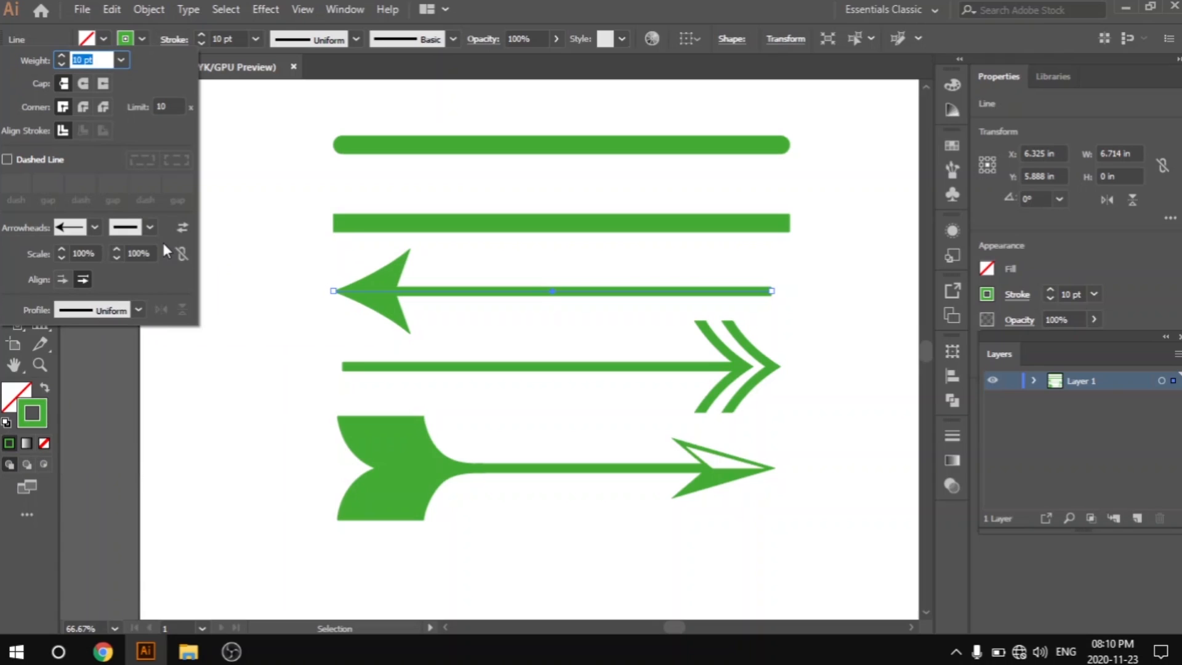
# Scale the start arrowhead of the left-pointing arrow line to 50%.
pyautogui.click(99, 253)
pyautogui.moveTo(99, 253); pyautogui.dragTo(72, 253)
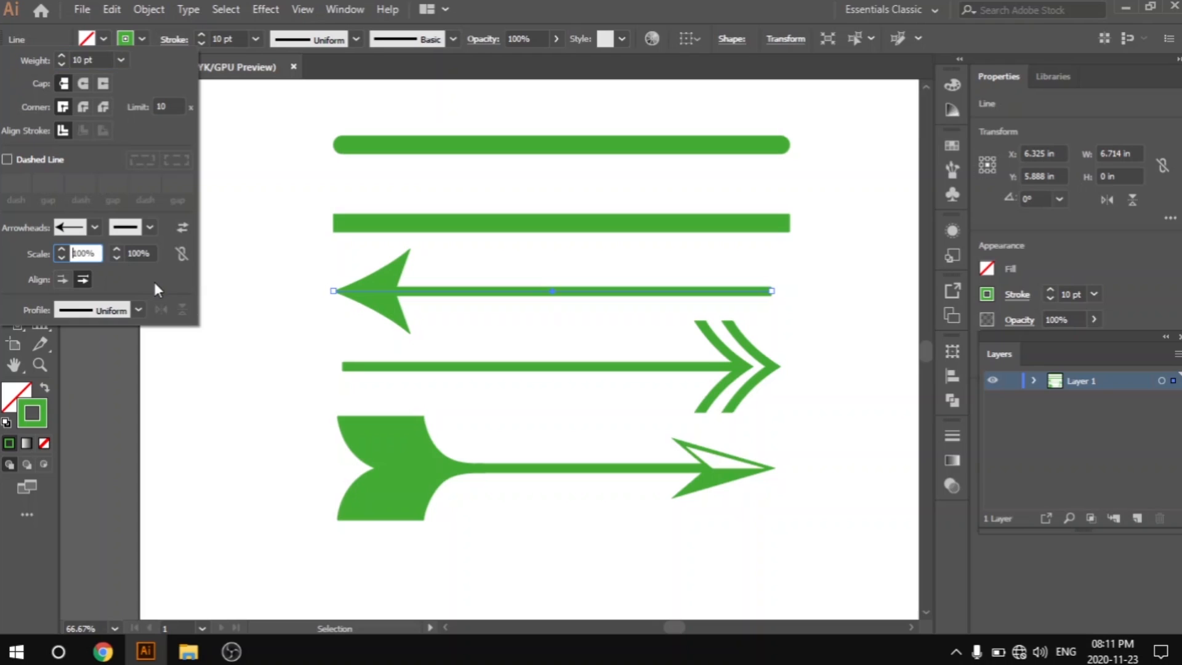
pyautogui.write('50')
pyautogui.press('Return')
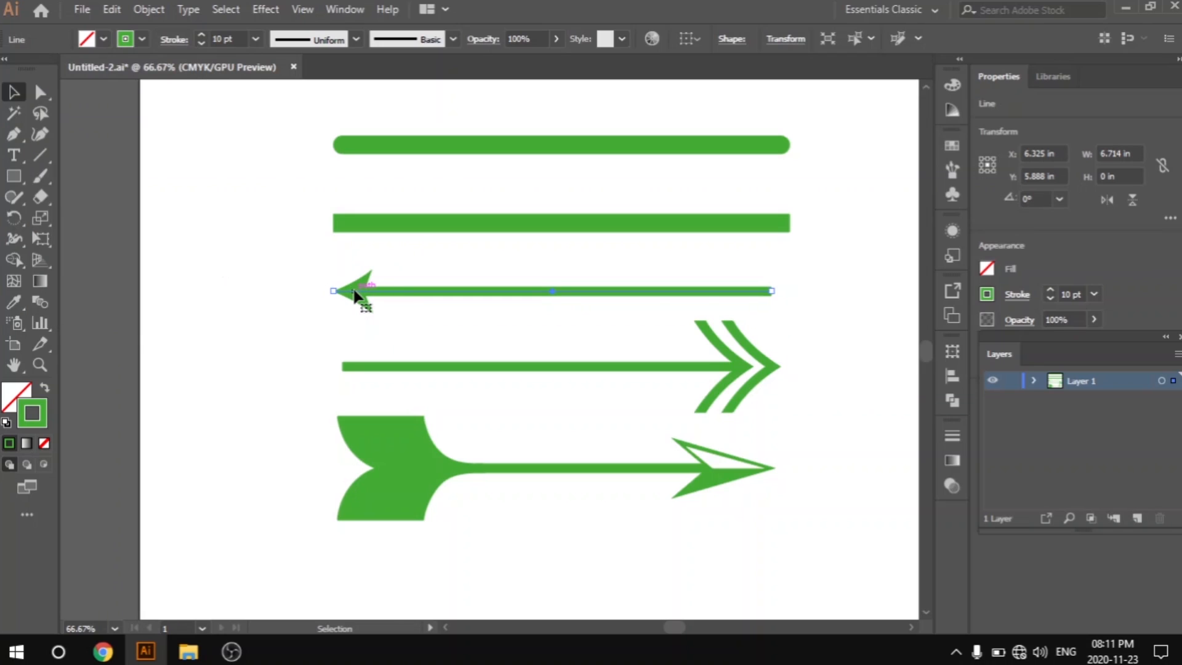
# Try extending the left-pointing arrow's tip beyond the end of the path, and restore its placement at the path's end.
pyautogui.click(177, 40)
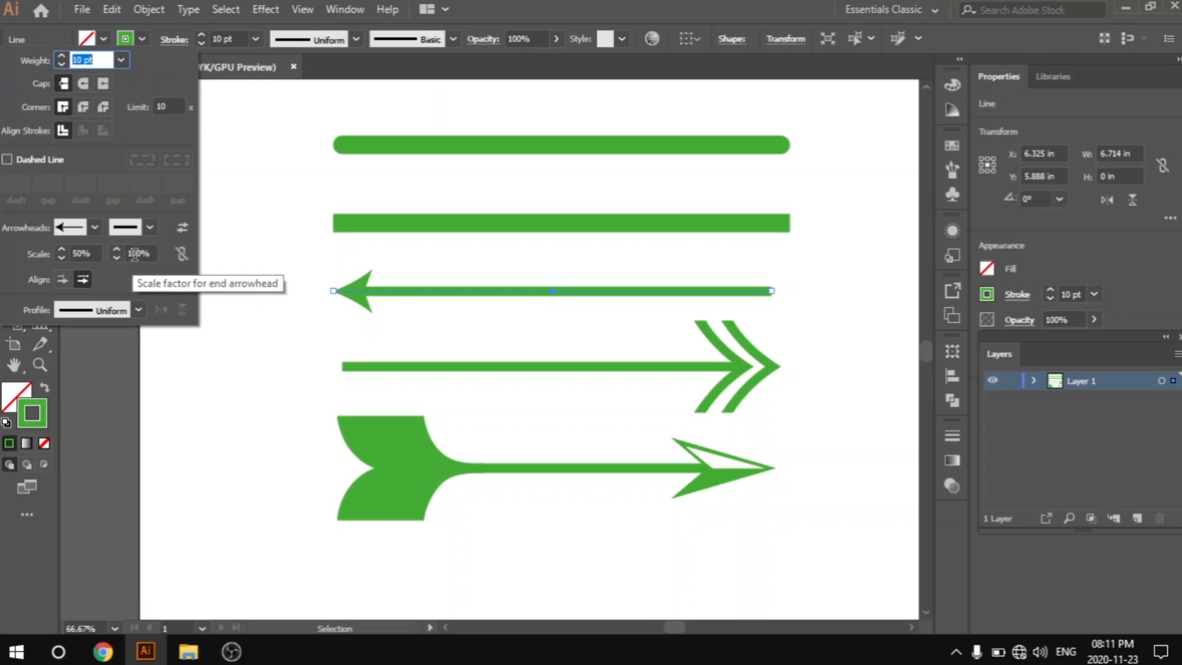
pyautogui.click(62, 280)
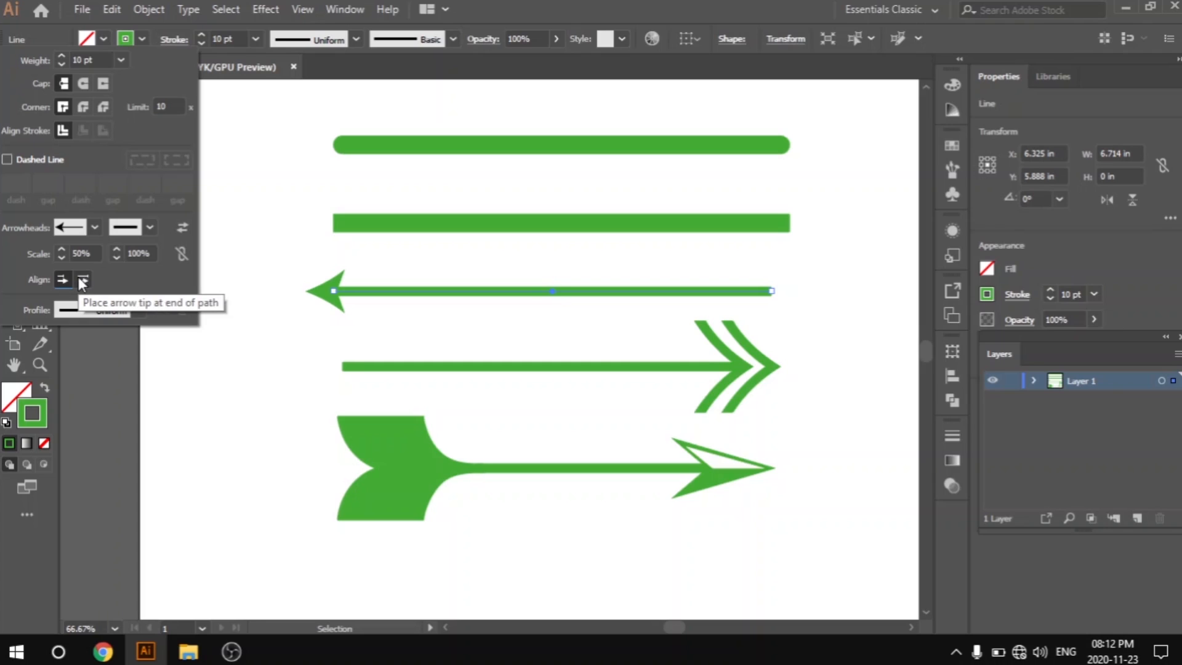
pyautogui.click(80, 280)
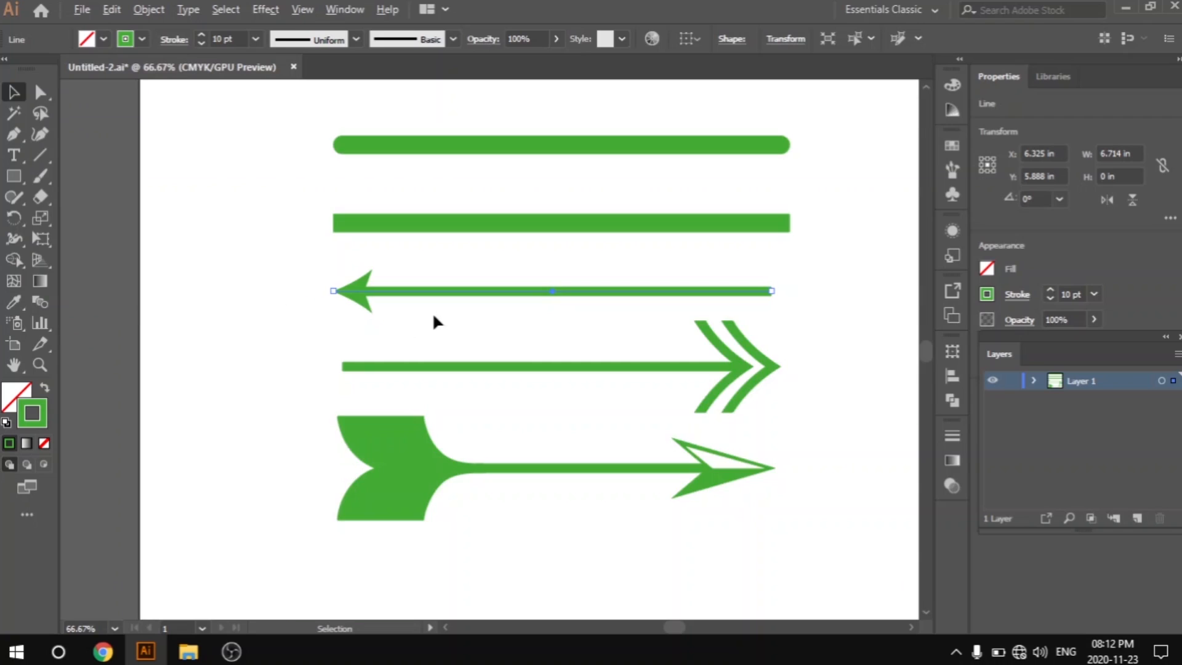
# Examine both ends of the left-pointing arrow line up close, comparing the arrow tip and the plain end with their anchor points.
pyautogui.hotkey('ctrl', '+')
pyautogui.hotkey('ctrl', '+')
pyautogui.hotkey('ctrl', '+')
pyautogui.hotkey('ctrl', '+')
pyautogui.press('space')
pyautogui.moveTo(370, 303); pyautogui.dragTo(388, 315)
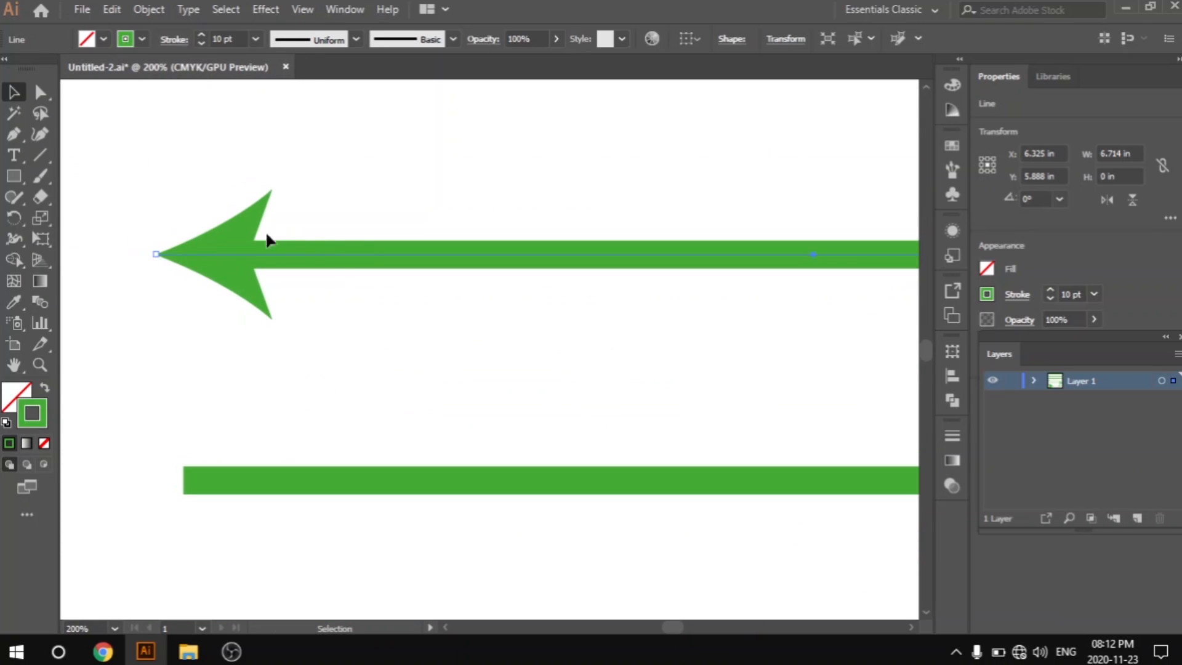
pyautogui.press('space')
pyautogui.moveTo(480, 330)
pyautogui.mouseDown()
pyautogui.moveTo(372, 323)
pyautogui.moveTo(478, 335)
pyautogui.mouseUp()
pyautogui.press('space')
pyautogui.moveTo(665, 302); pyautogui.dragTo(2, 297)
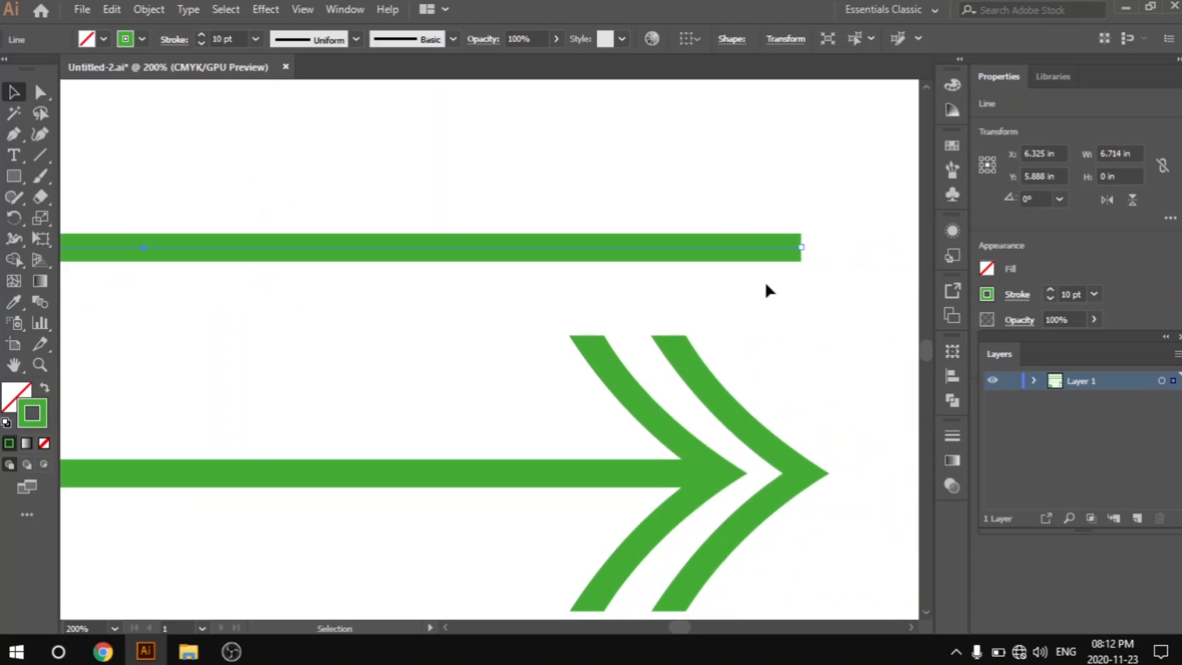
pyautogui.press('space')
pyautogui.moveTo(198, 301); pyautogui.dragTo(818, 298)
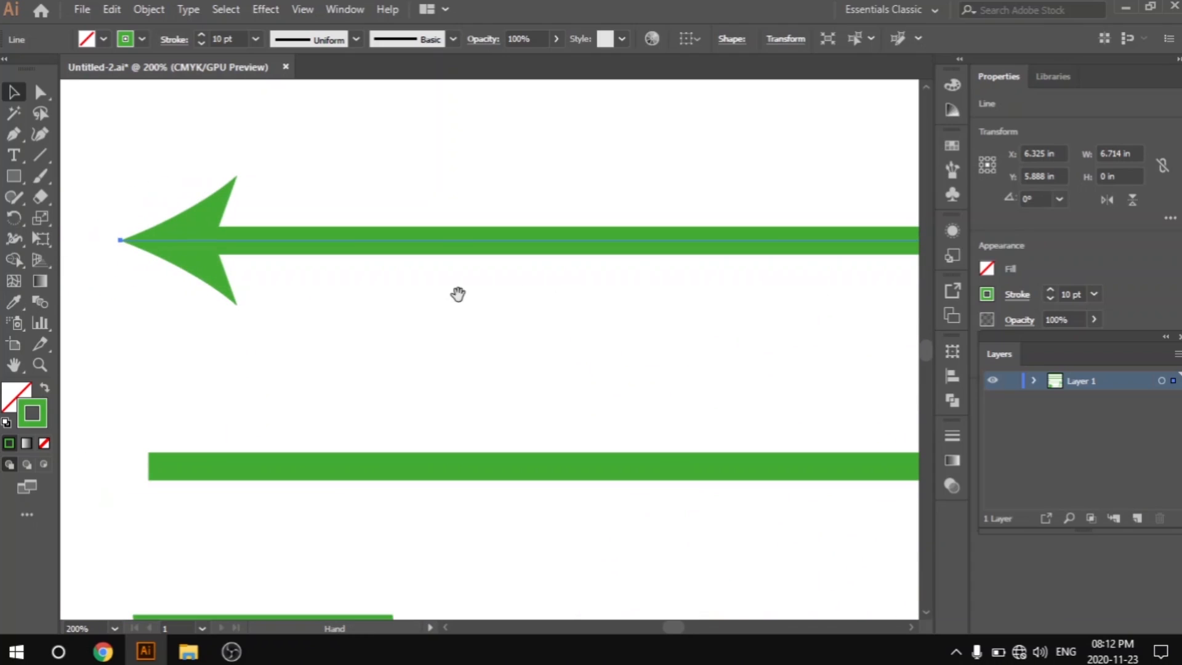
pyautogui.press('space')
pyautogui.moveTo(271, 302); pyautogui.dragTo(406, 306)
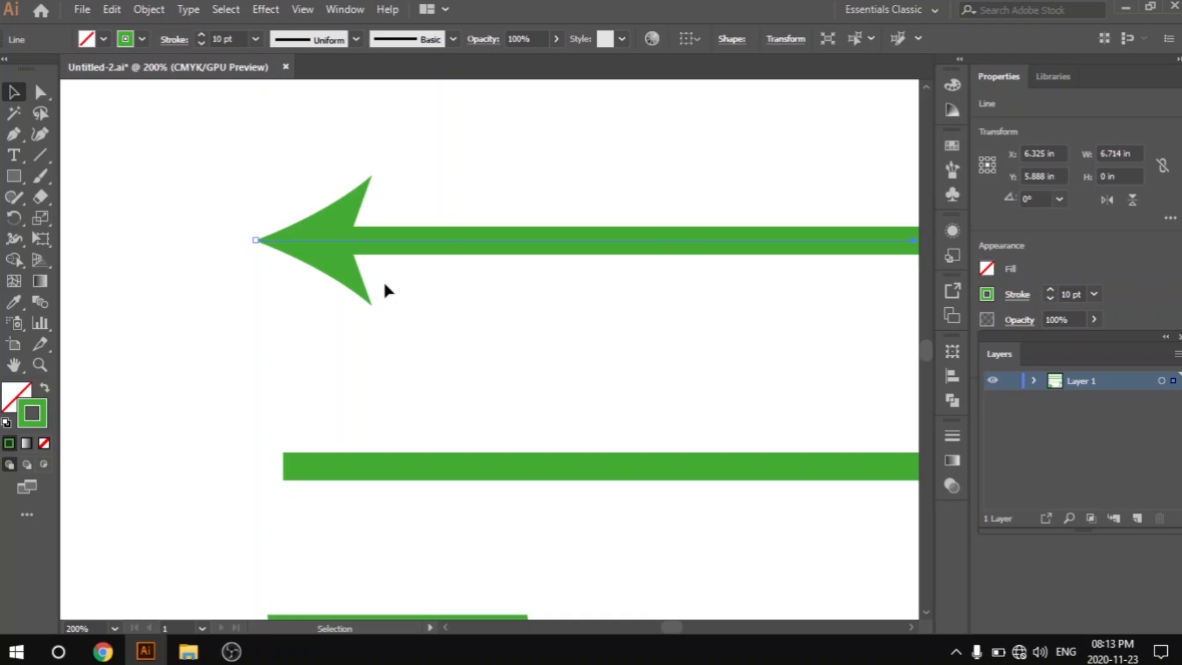
pyautogui.scroll(-3, 382, 290)
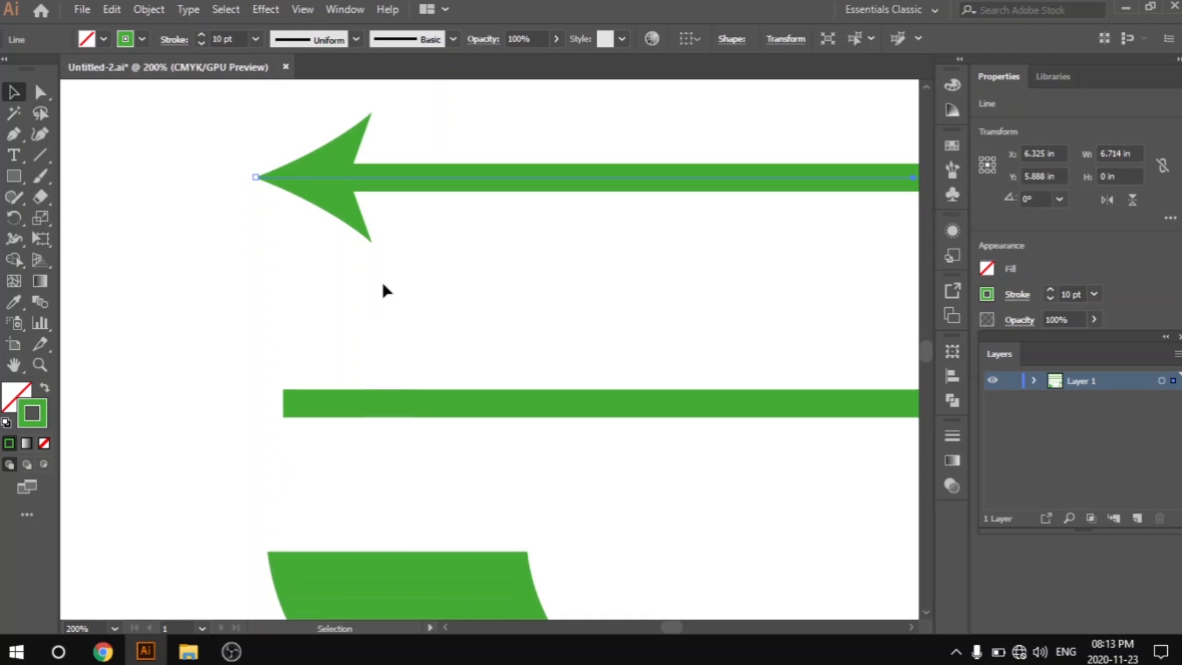
pyautogui.scroll(1, 431, 286)
pyautogui.moveTo(455, 254); pyautogui.dragTo(367, 294)
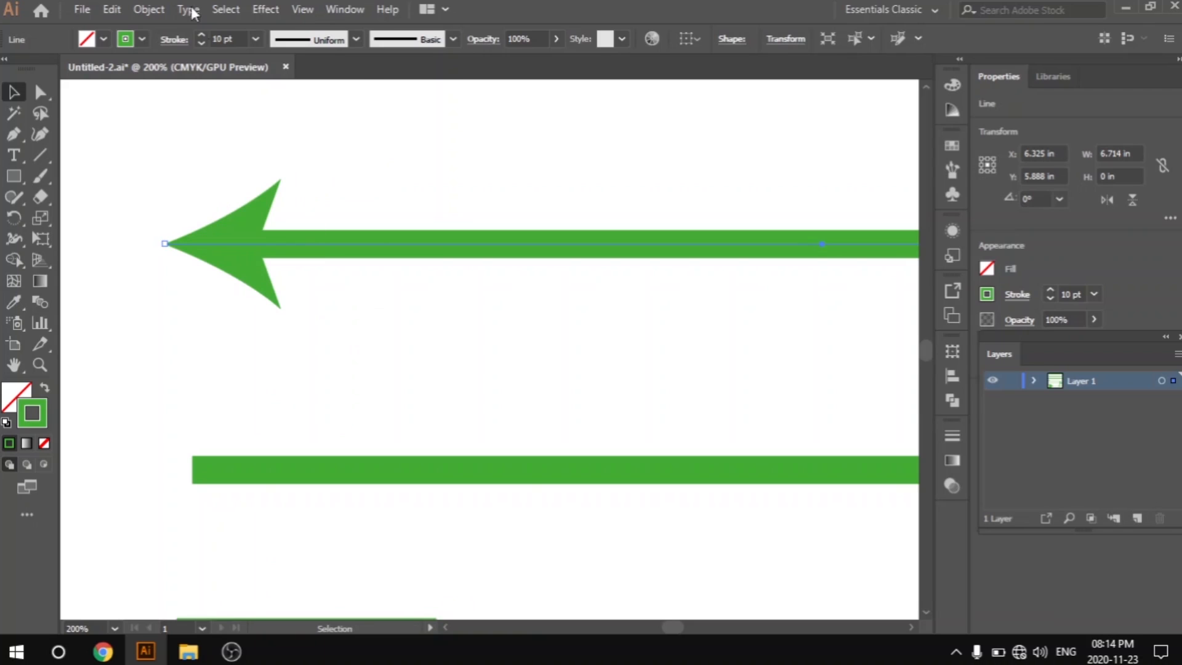
pyautogui.moveTo(401, 317); pyautogui.dragTo(578, 314)
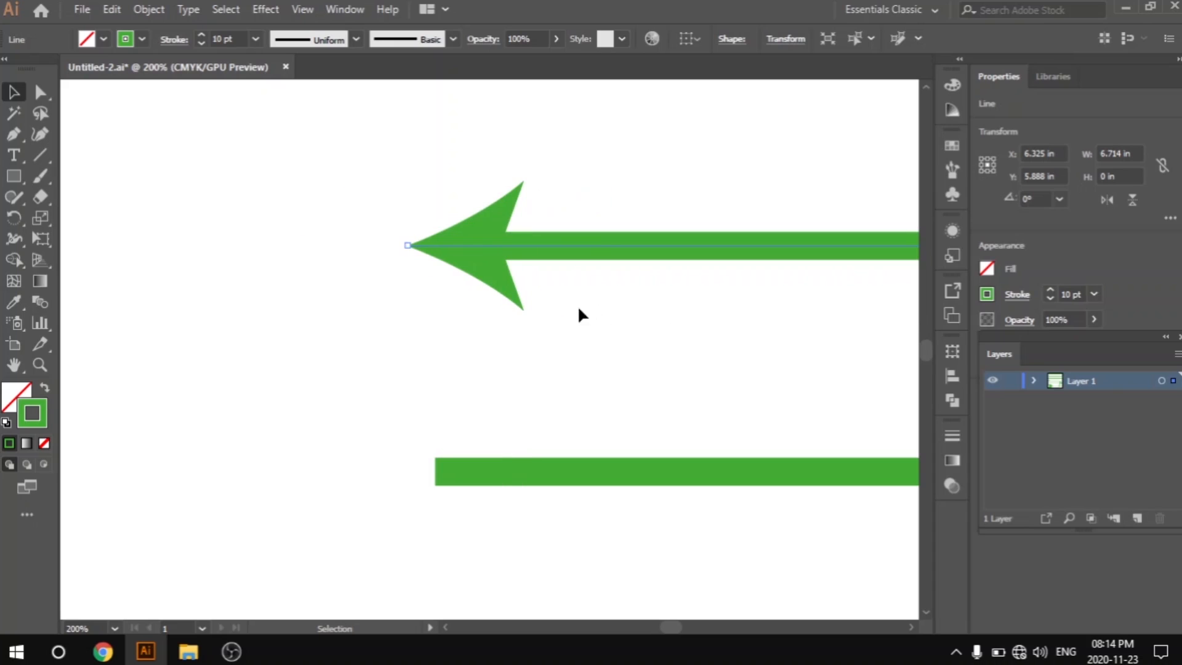
pyautogui.scroll(-1, 559, 290)
pyautogui.moveTo(678, 293); pyautogui.dragTo(294, 306)
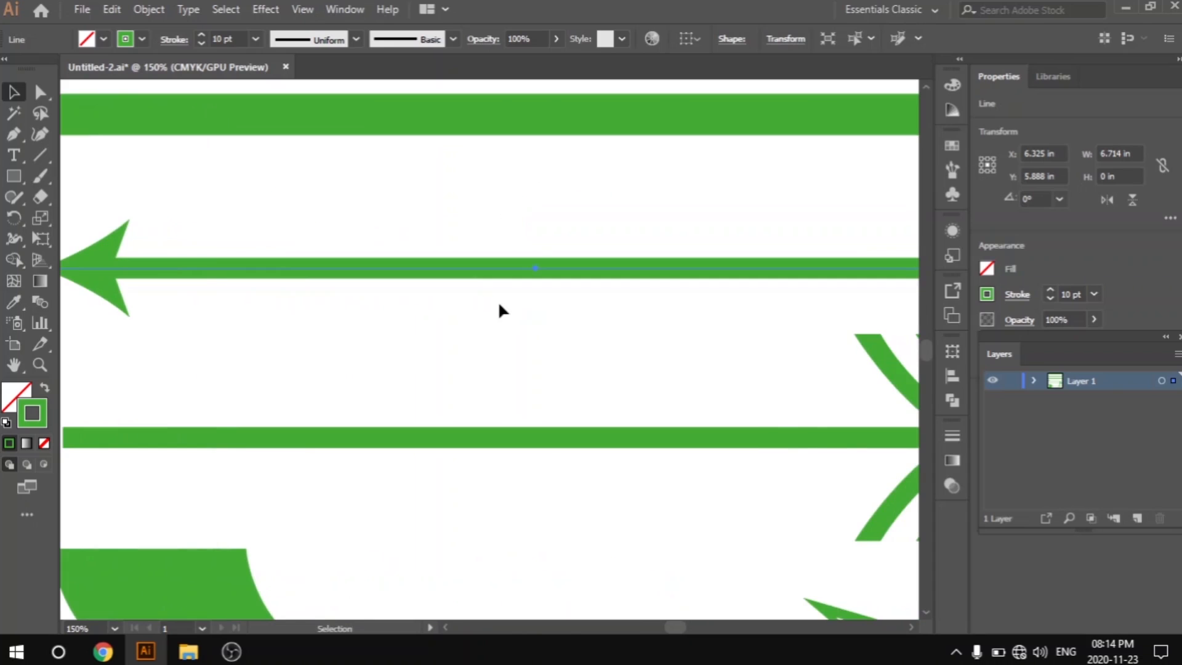
pyautogui.scroll(-1, 500, 298)
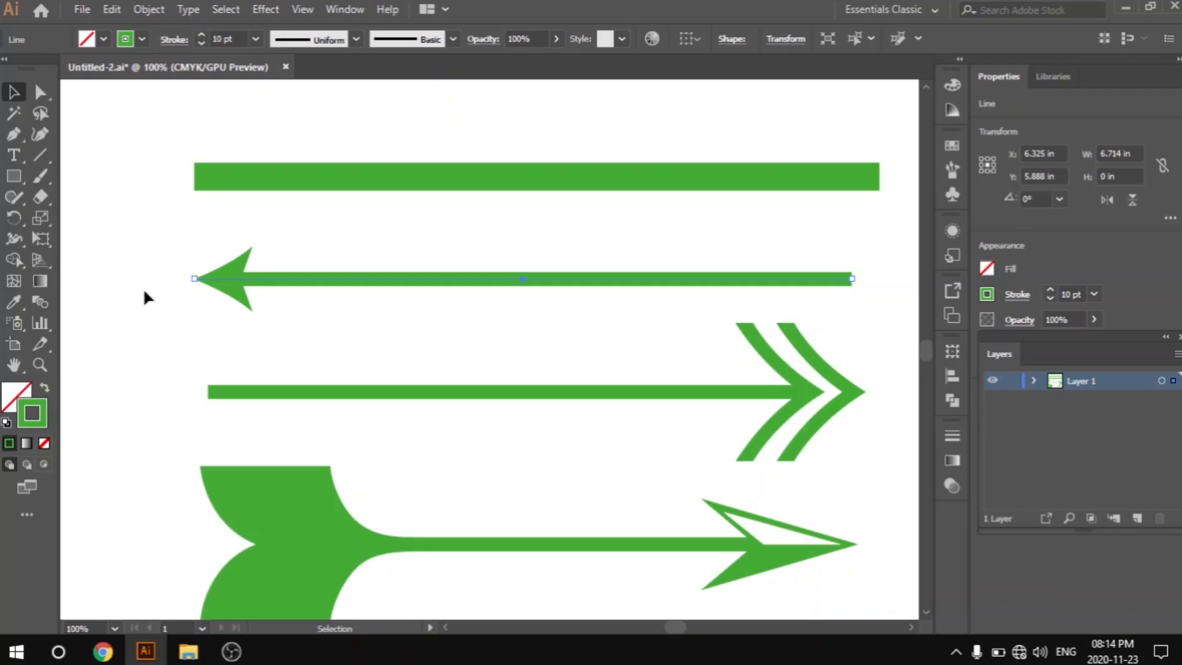
pyautogui.scroll(2, 606, 244)
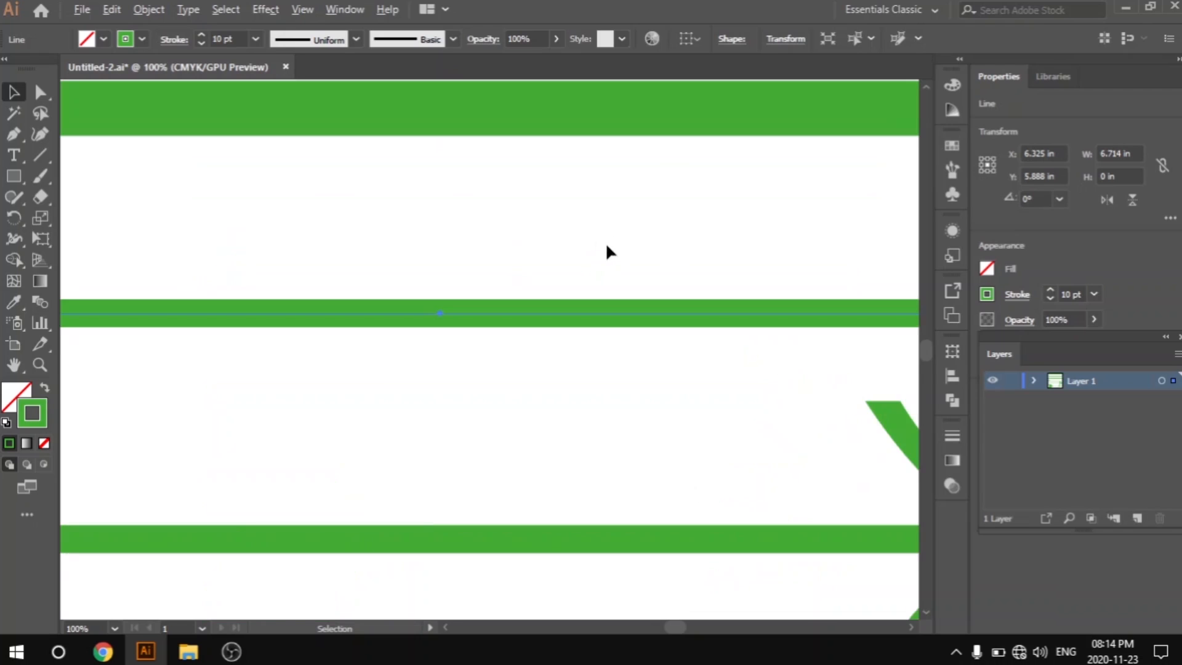
# Try aligning the left-pointing arrowhead's tip beyond the path's end point, and set it back to end exactly at the anchor.
pyautogui.press('space')
pyautogui.moveTo(467, 283); pyautogui.dragTo(937, 280)
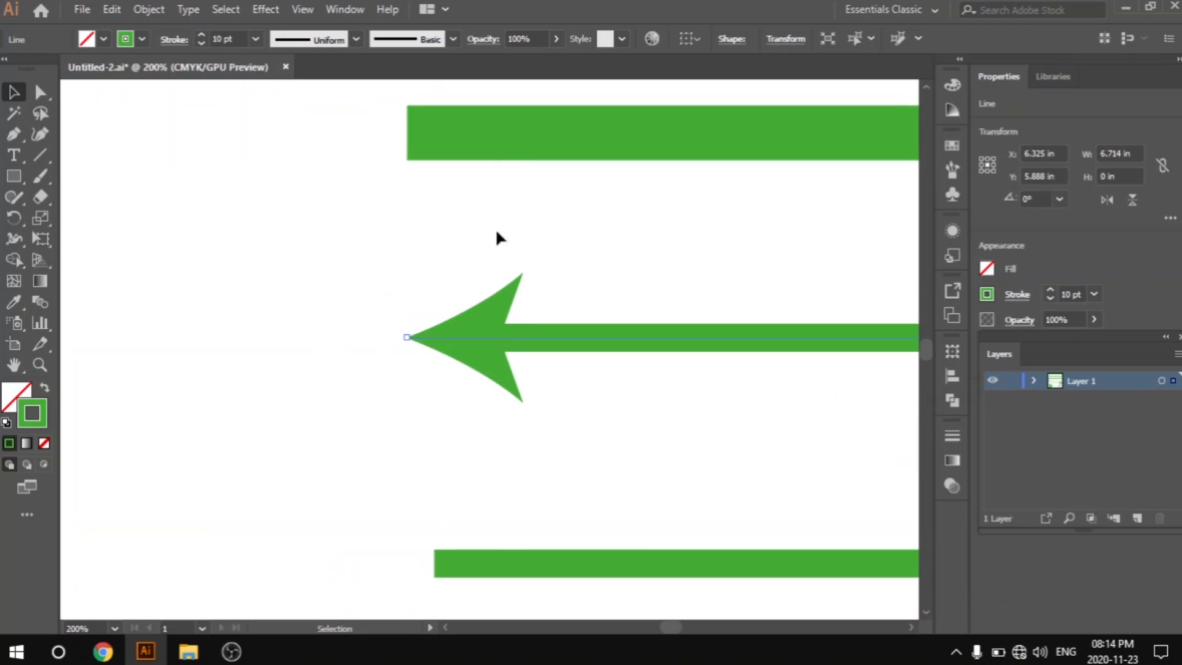
pyautogui.click(174, 40)
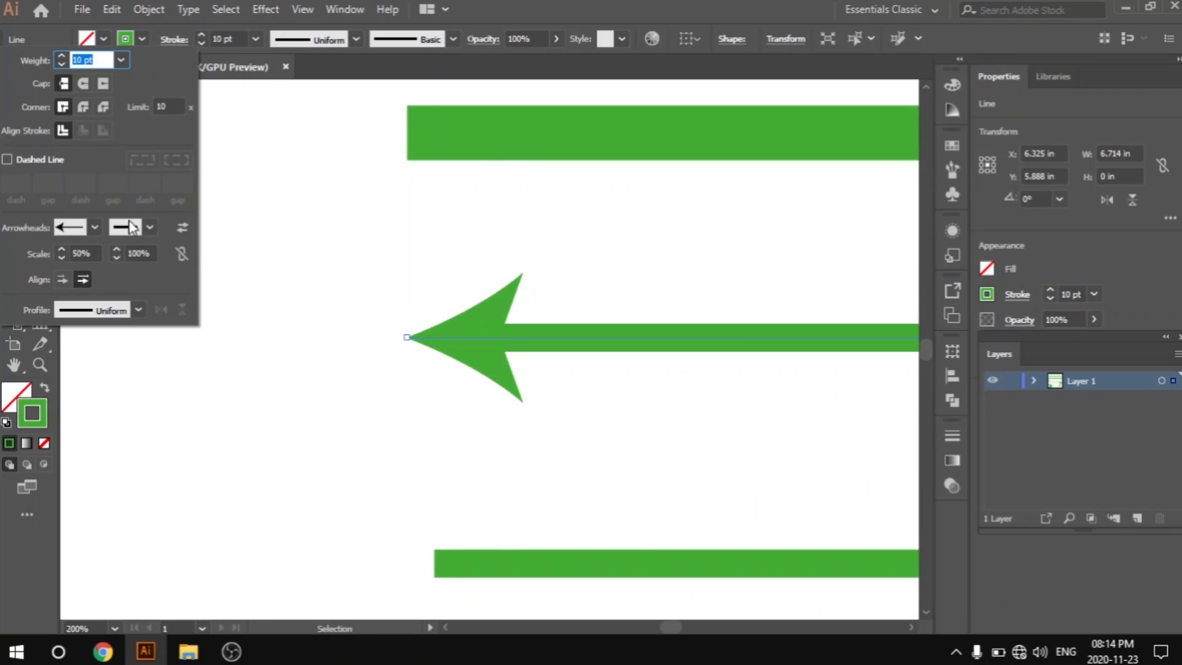
pyautogui.click(61, 279)
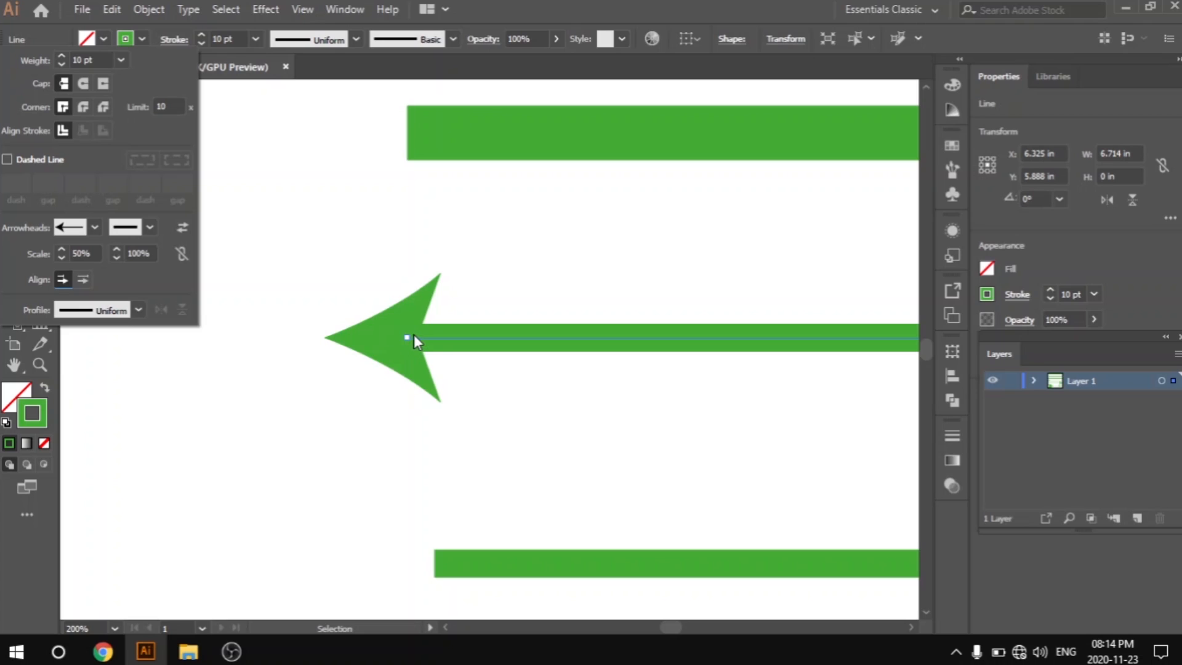
pyautogui.click(87, 279)
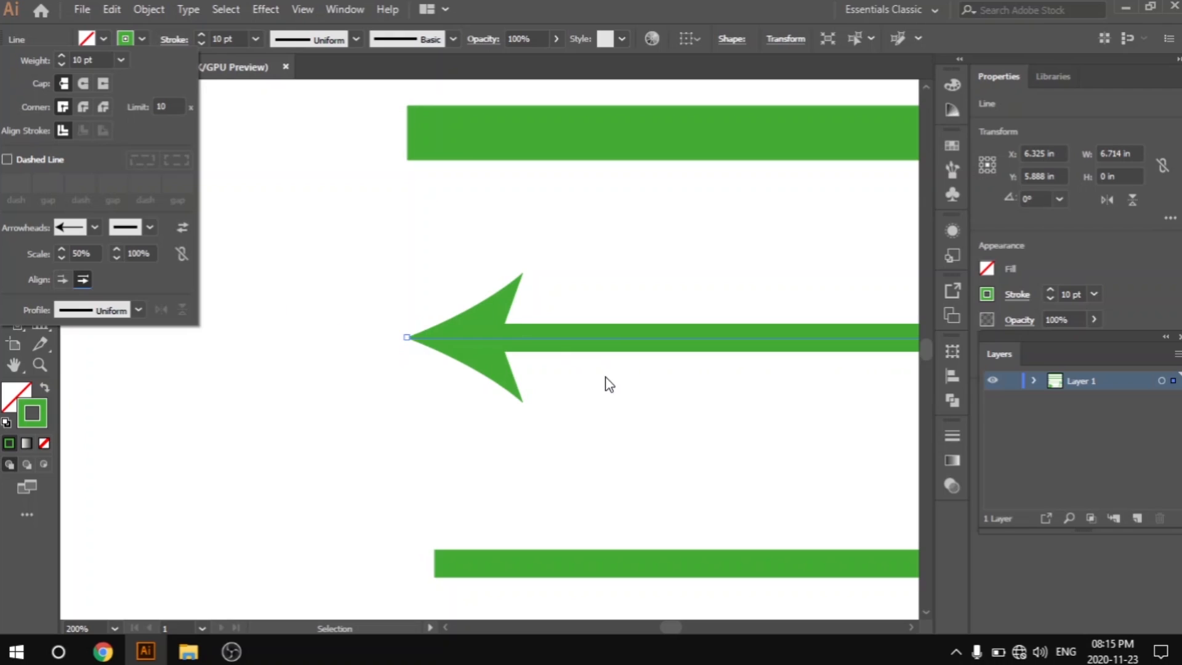
# Review the start and end arrowhead choices of the line with the double-chevron arrowhead.
pyautogui.scroll(-4, 671, 382)
pyautogui.moveTo(757, 381); pyautogui.dragTo(310, 294)
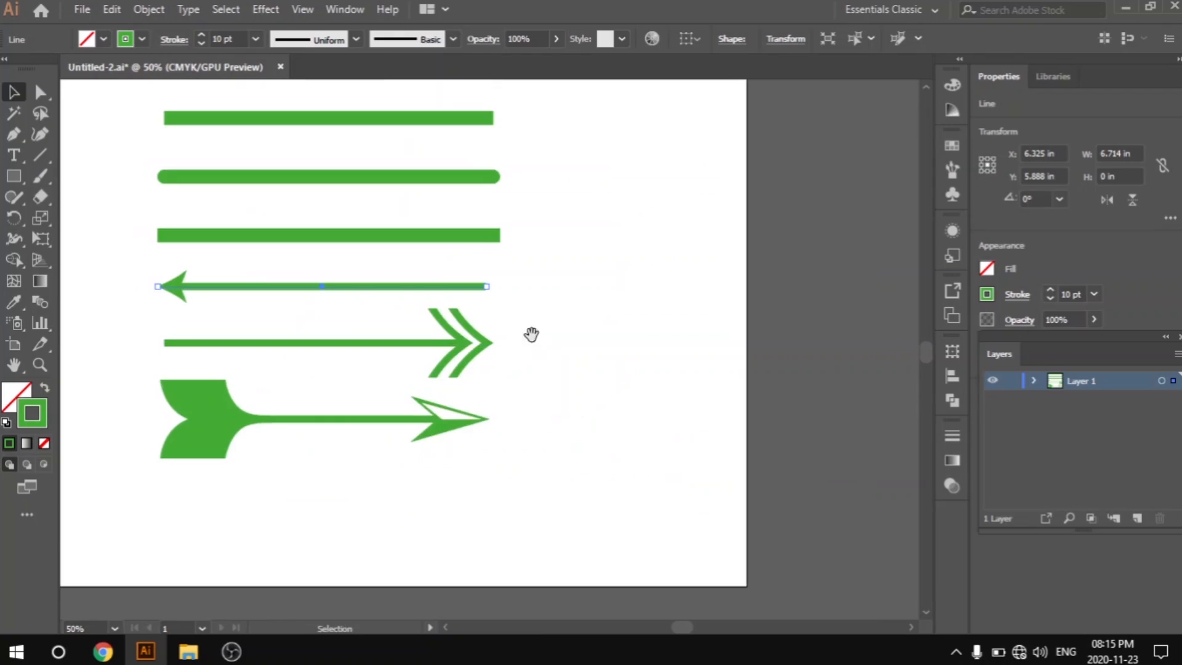
pyautogui.moveTo(530, 336); pyautogui.dragTo(662, 363)
pyautogui.scroll(2, 638, 361)
pyautogui.moveTo(404, 345); pyautogui.dragTo(594, 329)
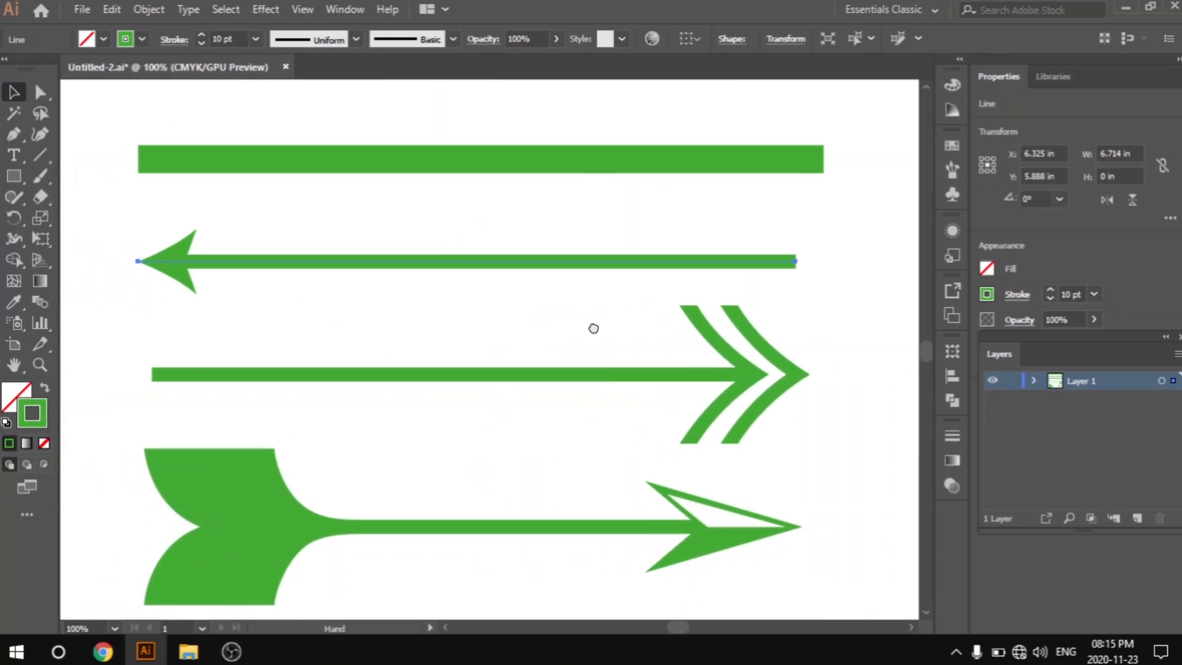
pyautogui.click(608, 374)
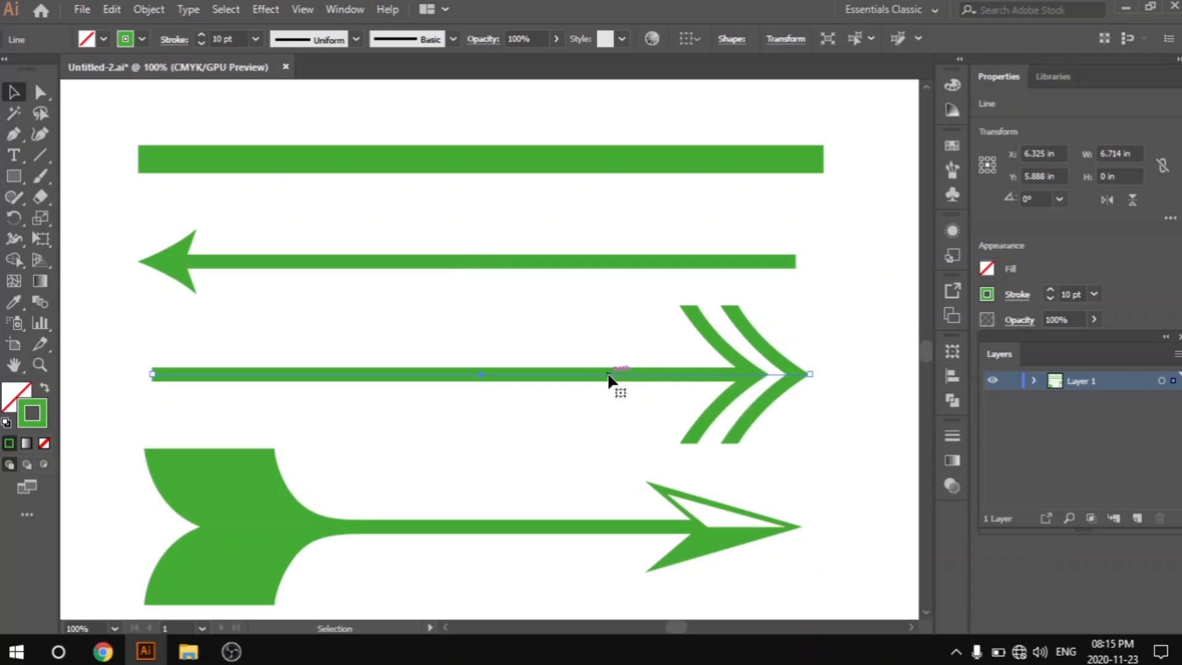
pyautogui.click(175, 40)
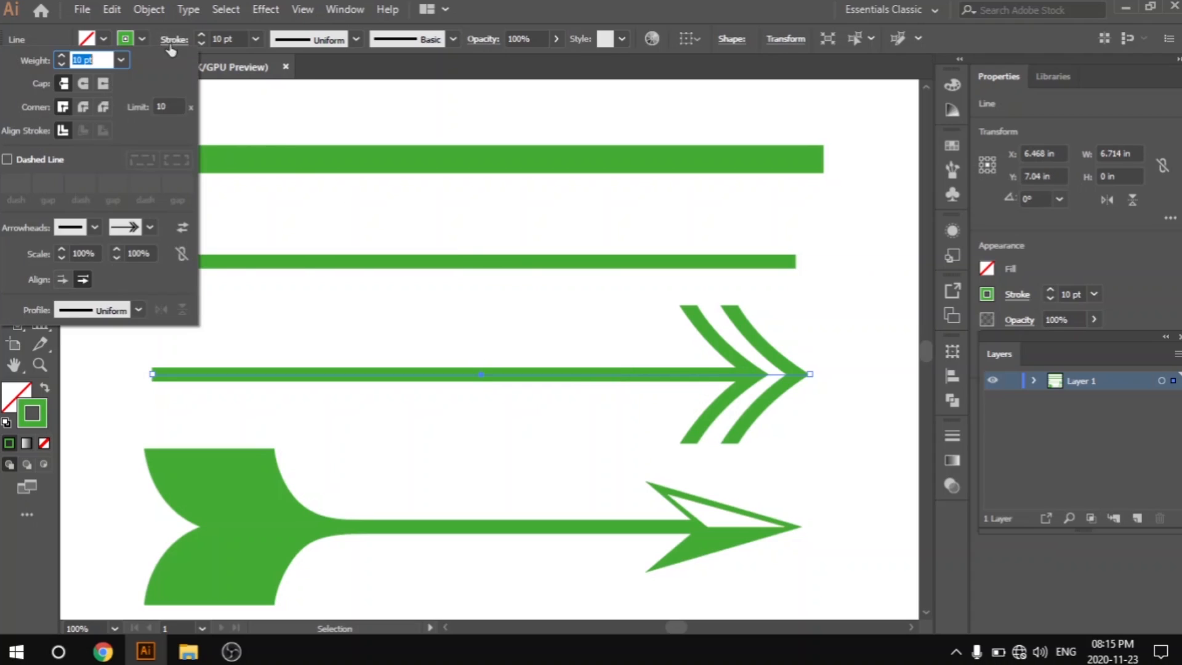
pyautogui.click(96, 226)
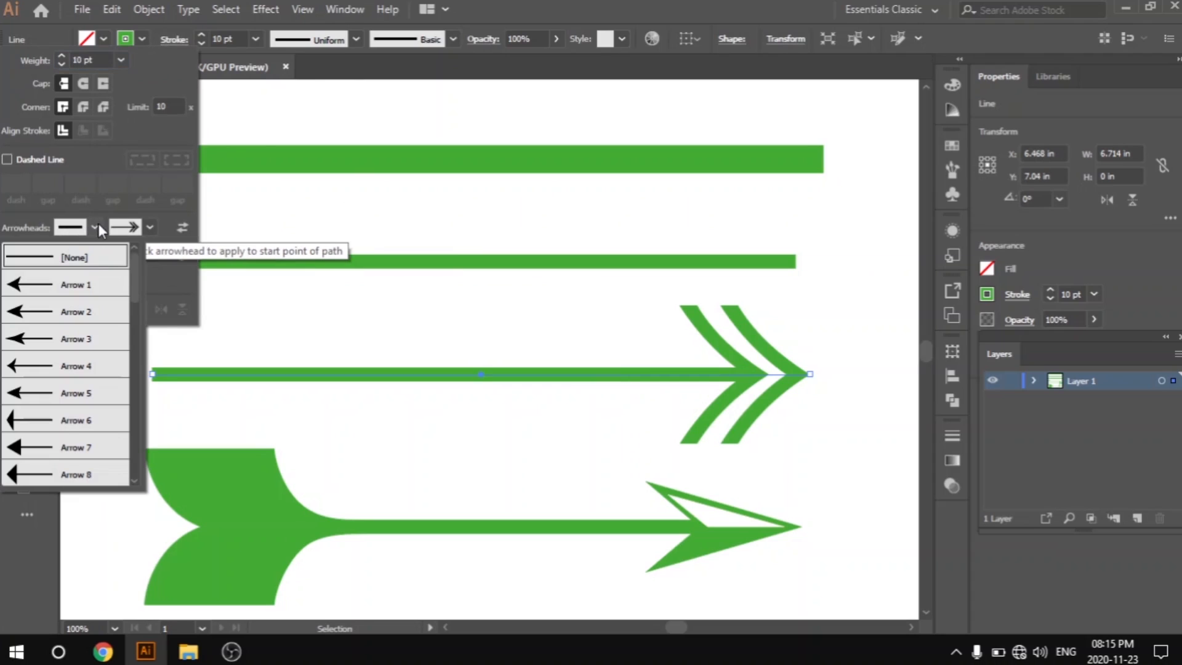
pyautogui.click(159, 230)
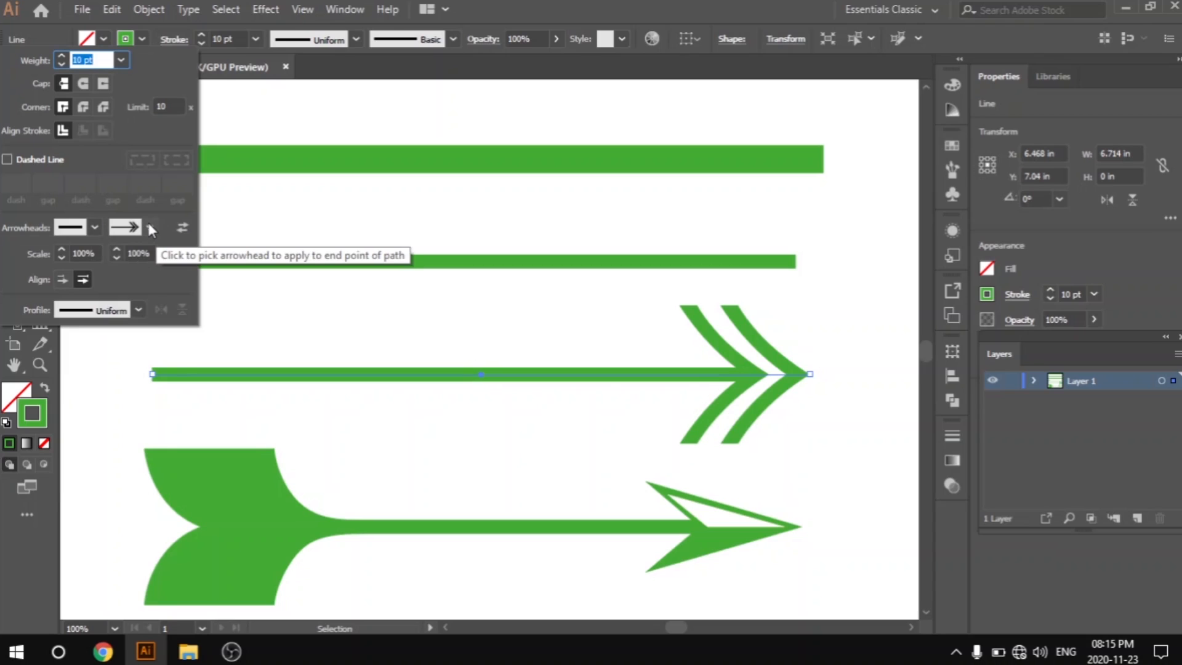
pyautogui.click(150, 227)
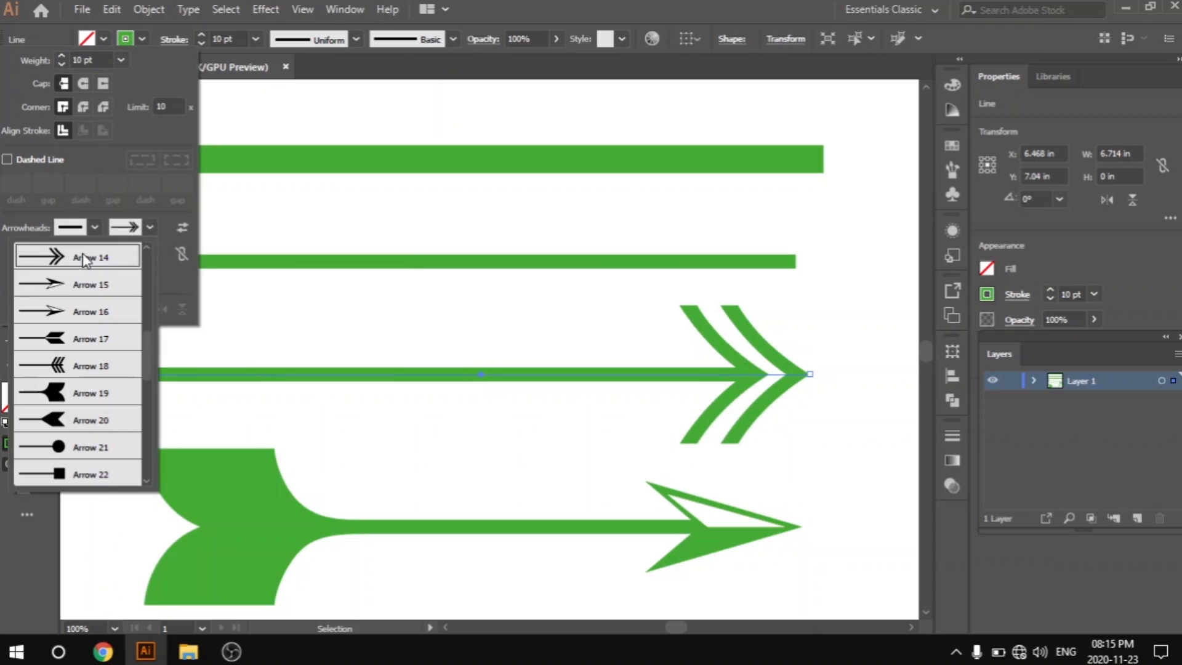
pyautogui.click(164, 255)
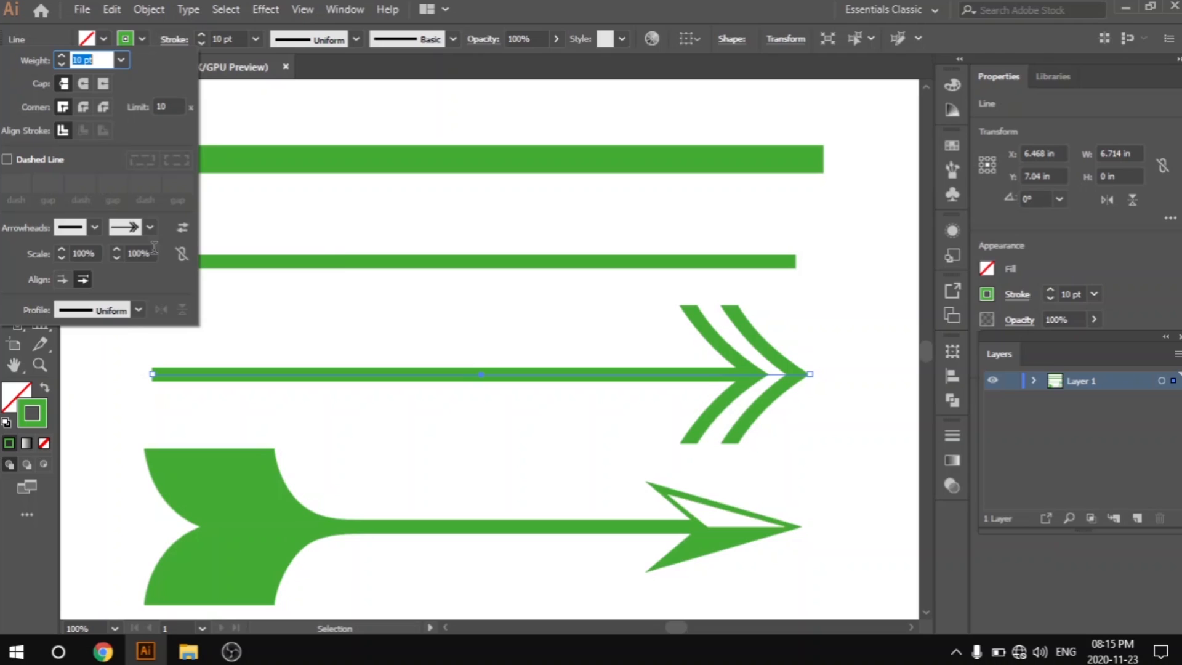
# Try swapping the start and end arrowheads of the double-chevron line, and swap them back.
pyautogui.click(179, 228)
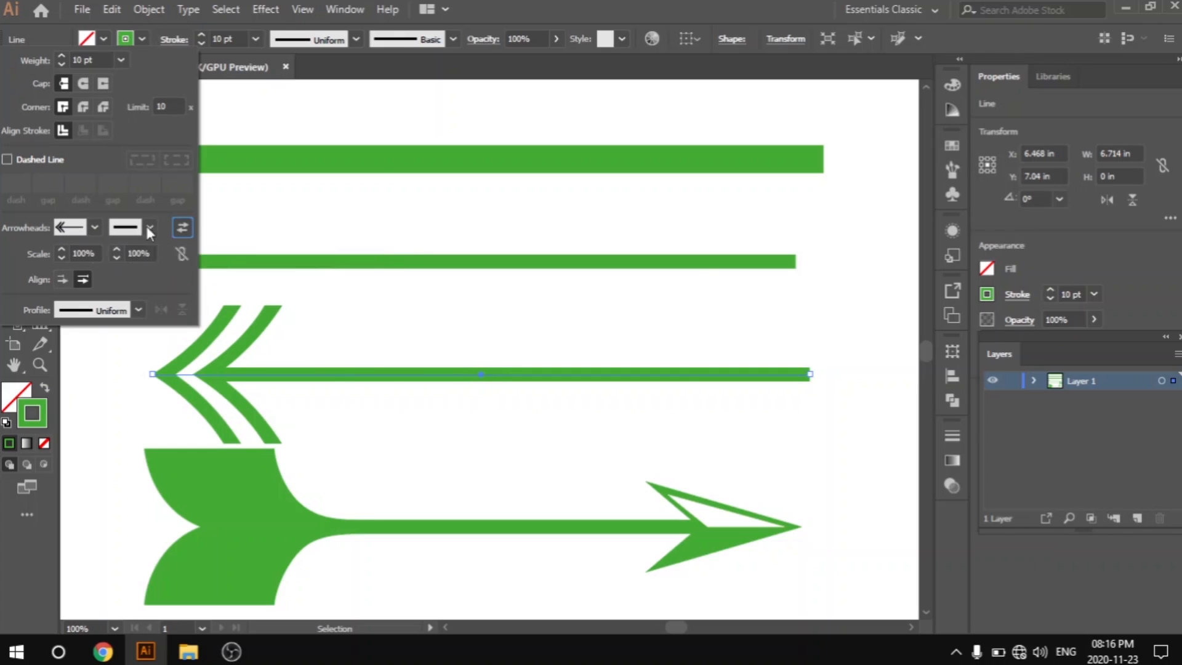
pyautogui.click(183, 229)
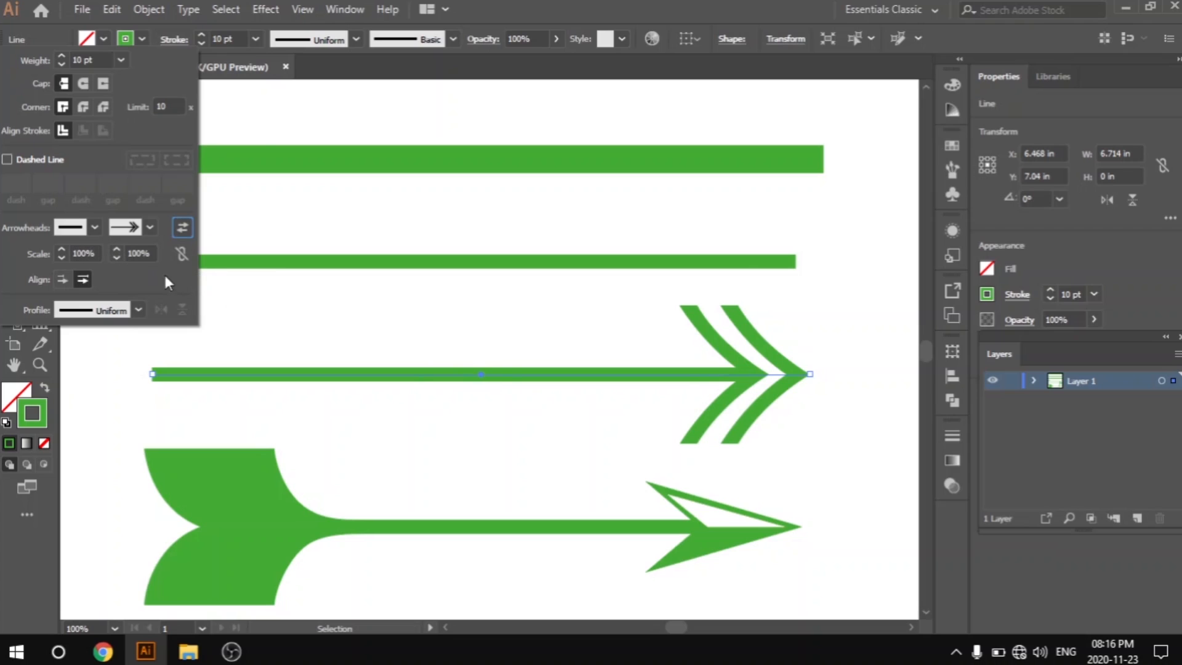
pyautogui.click(227, 292)
# Review the start and end arrowhead choices of the bottom line with the feathered tail.
pyautogui.scroll(-3, 697, 517)
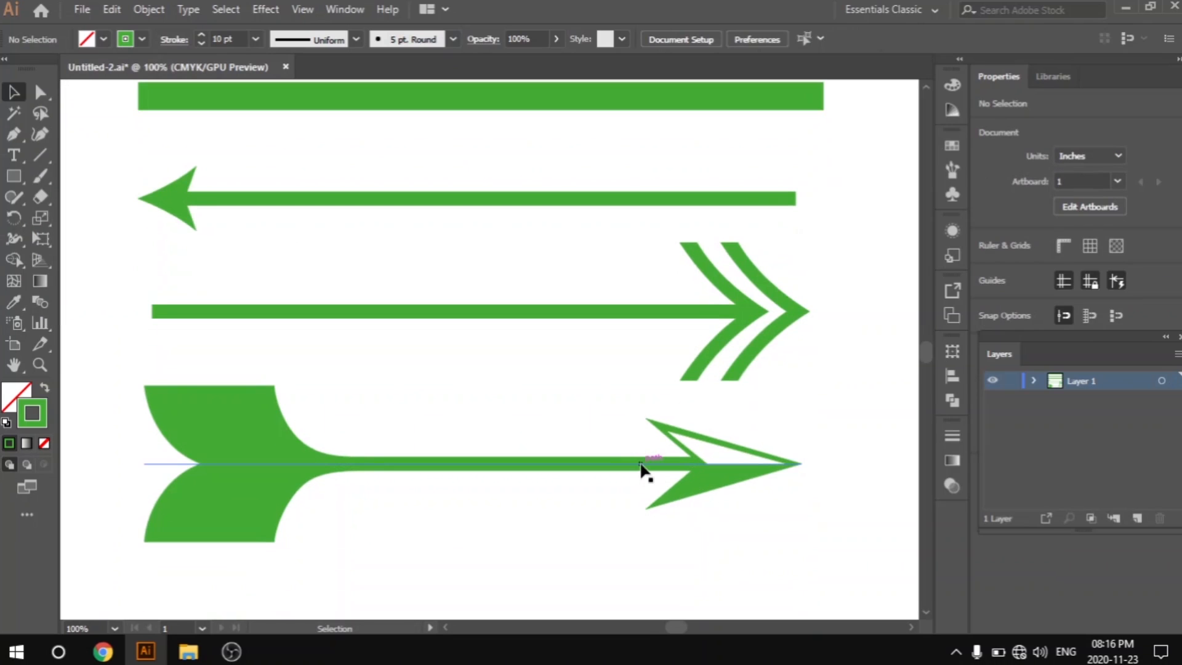
pyautogui.click(643, 471)
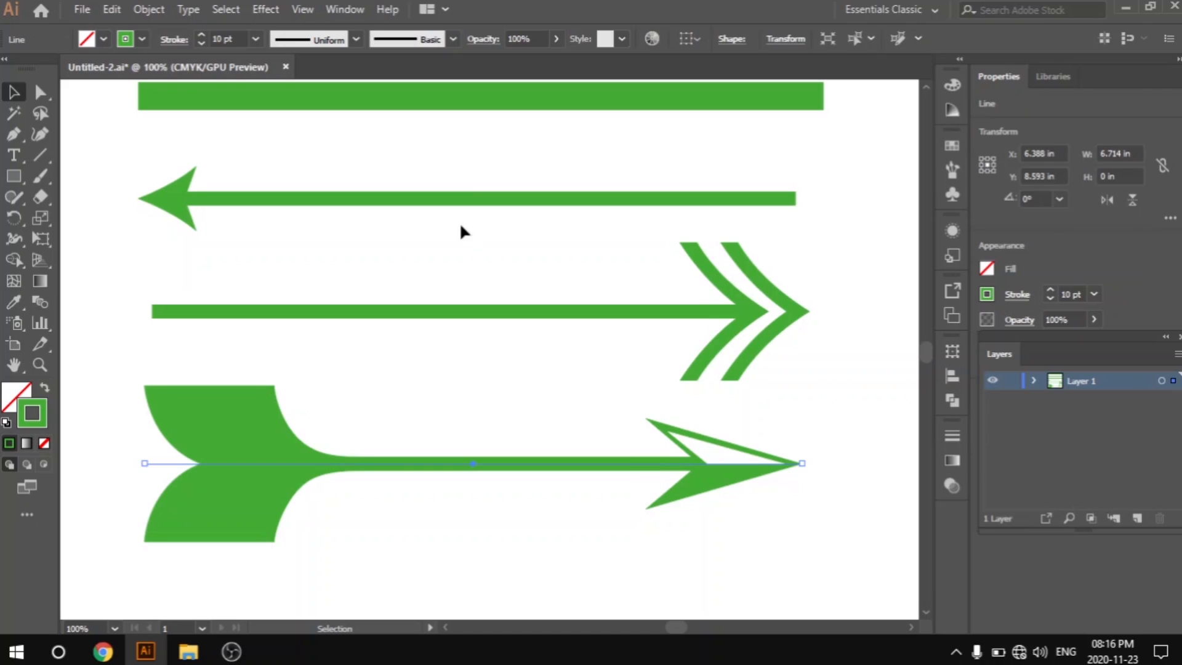
pyautogui.click(170, 41)
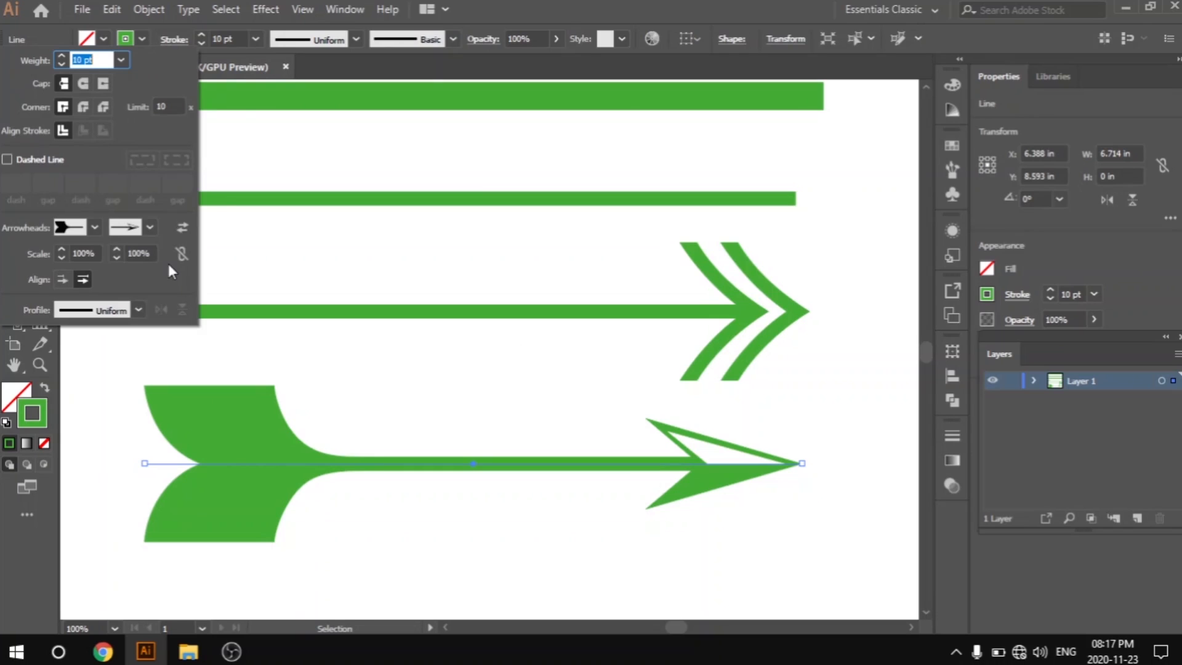
pyautogui.click(94, 225)
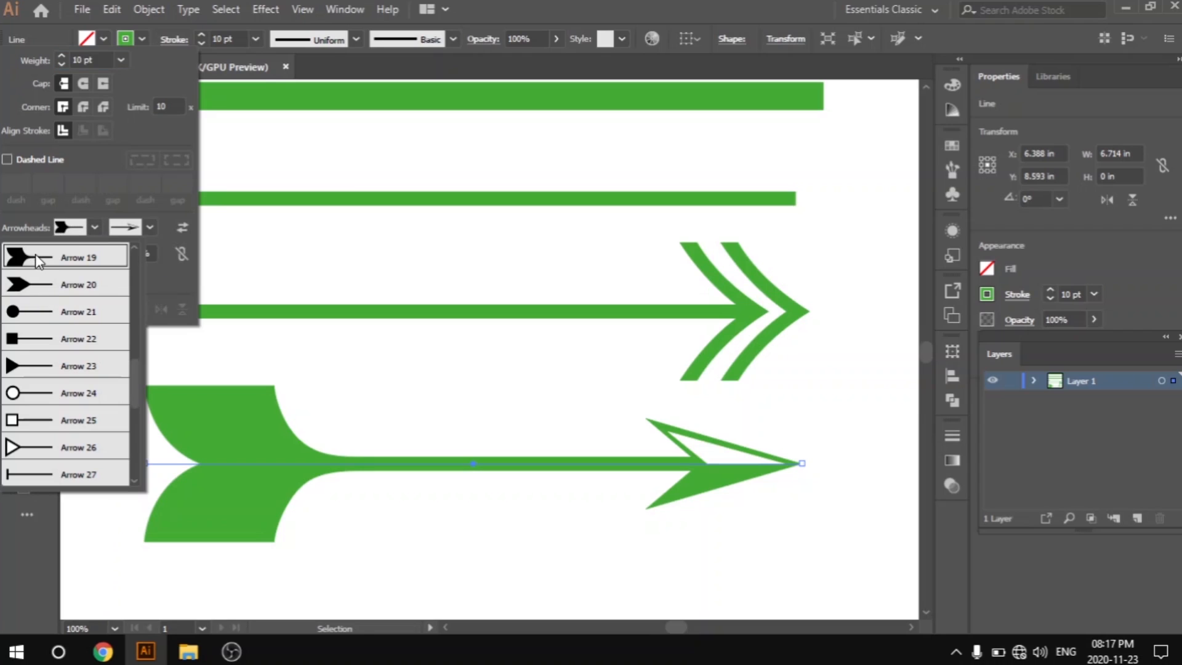
pyautogui.click(160, 275)
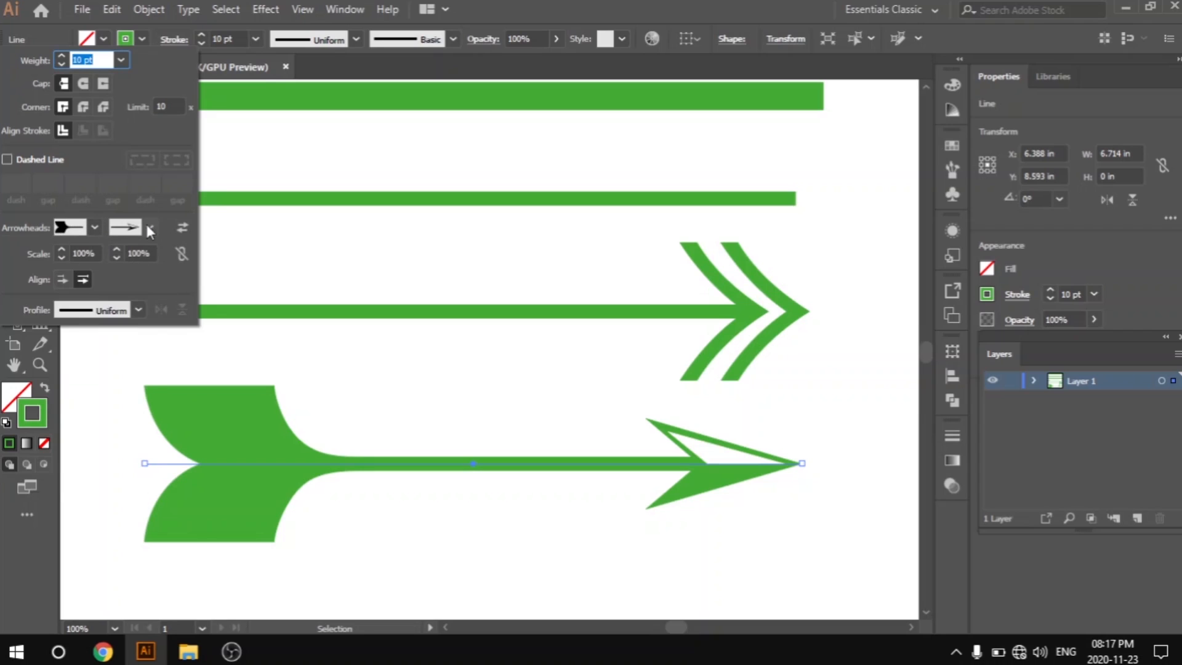
pyautogui.click(148, 226)
pyautogui.click(168, 264)
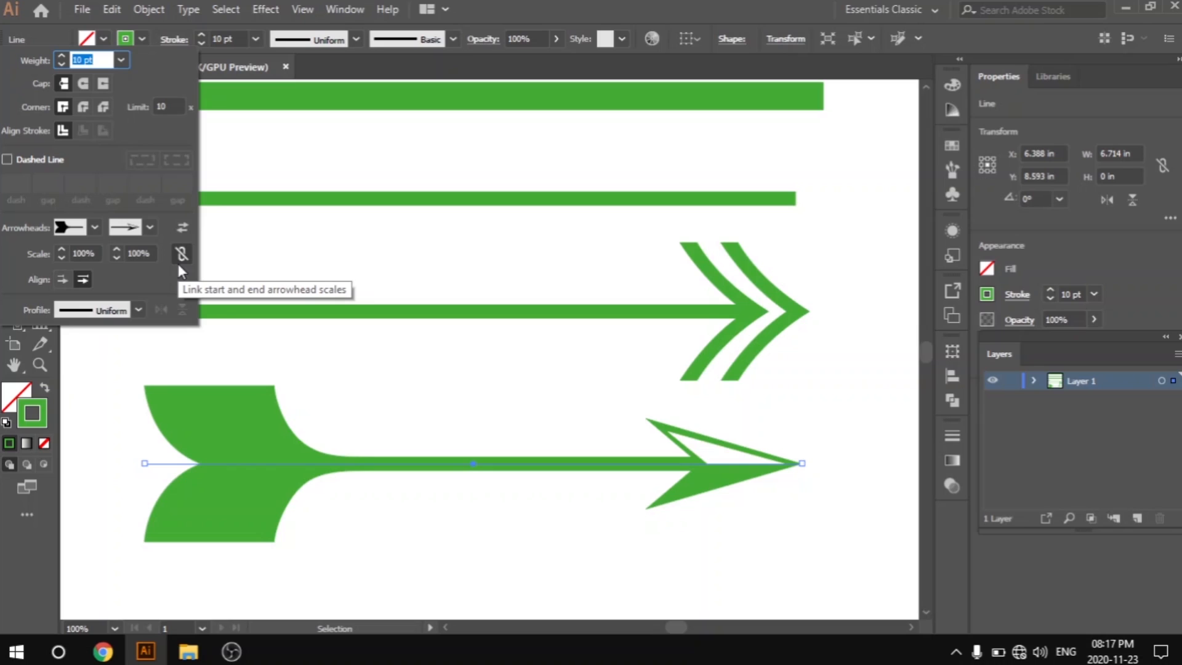
# Scale both the start and end arrowheads of the feathered arrow line to 50%.
pyautogui.click(91, 253)
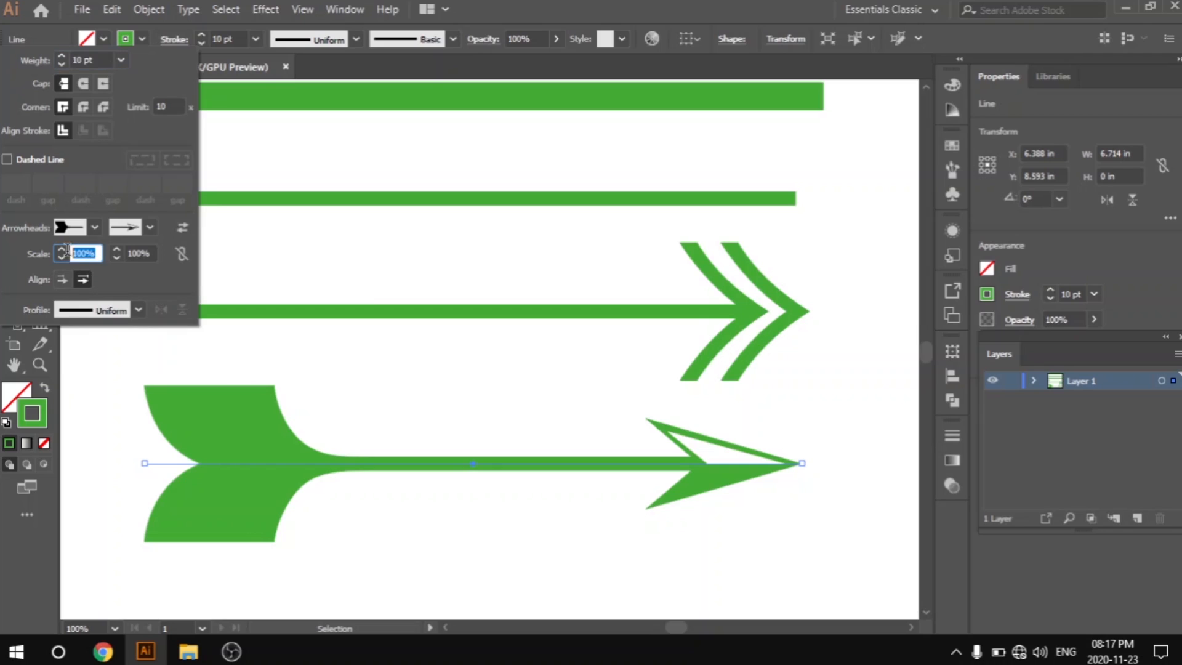
pyautogui.write('50')
pyautogui.click(141, 252)
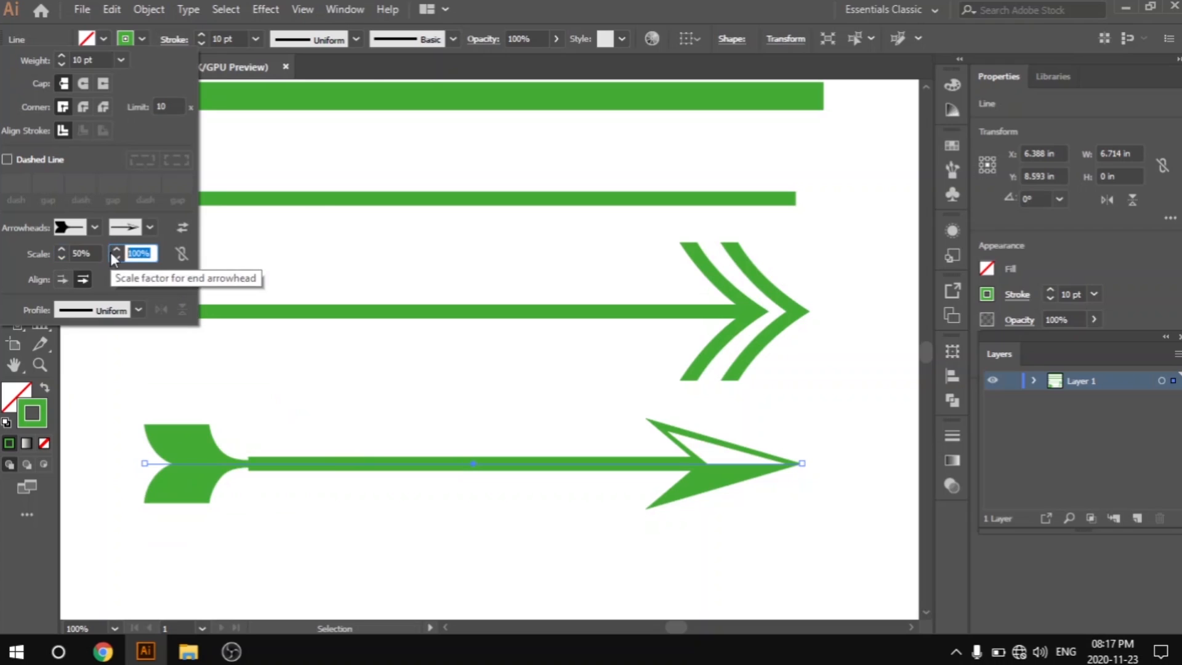
pyautogui.write('50')
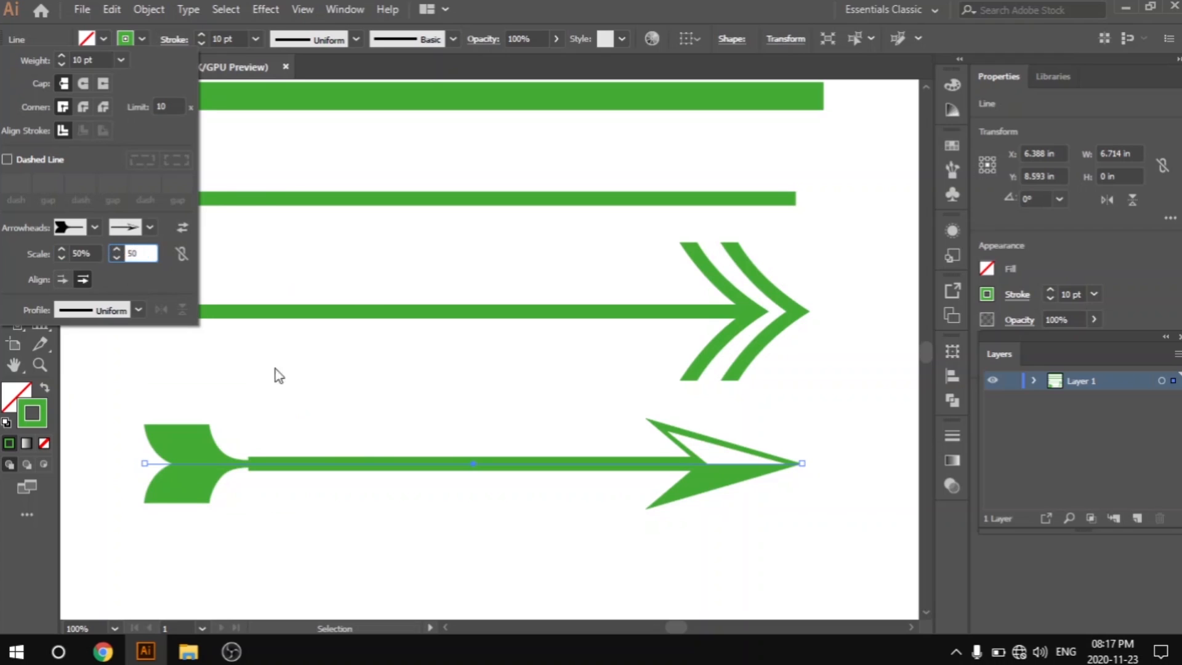
pyautogui.press('Return')
pyautogui.click(497, 511)
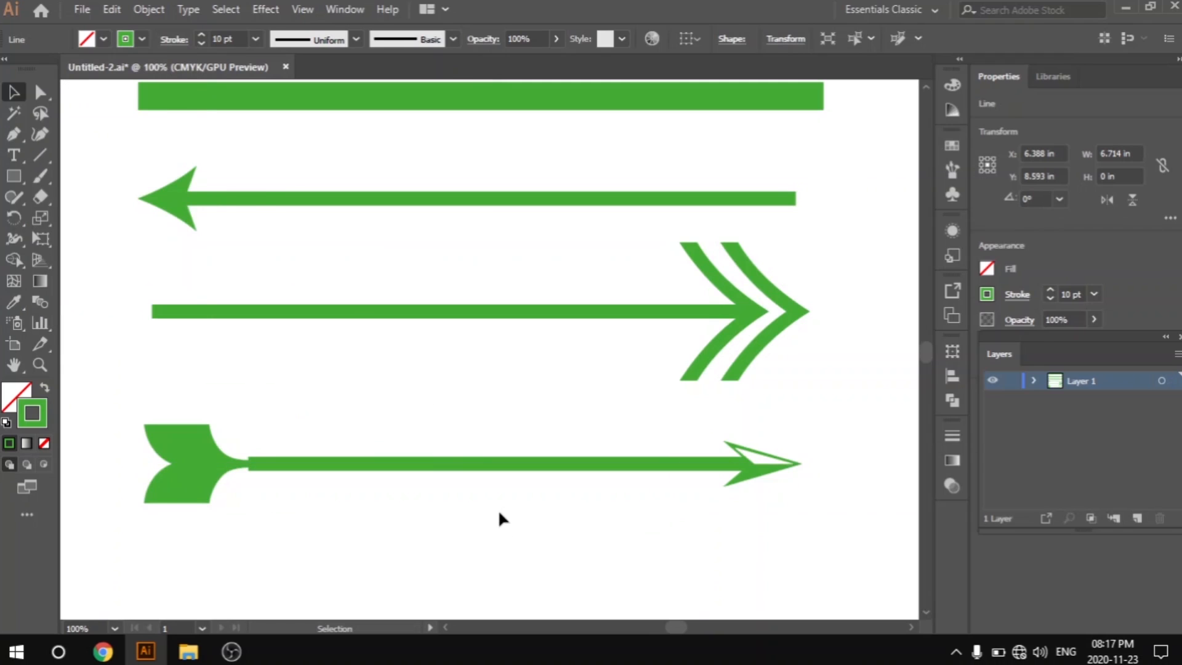
# Try swapping the tail and tip arrowheads of the feathered arrow line, and swap them back.
pyautogui.click(443, 468)
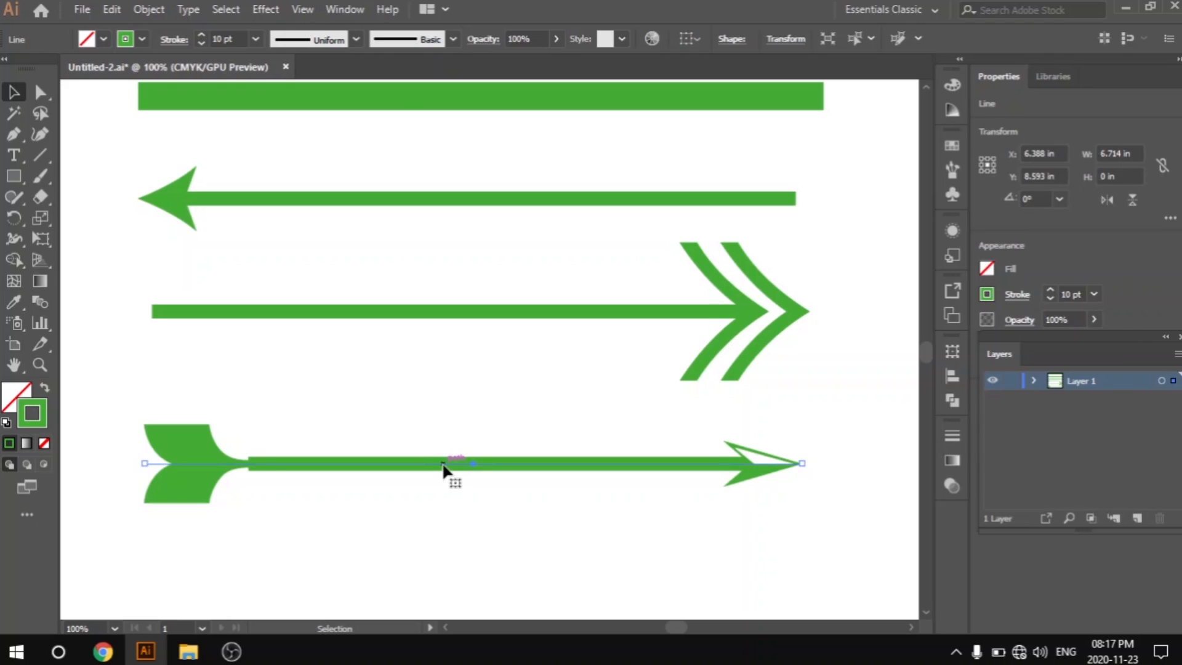
pyautogui.click(164, 39)
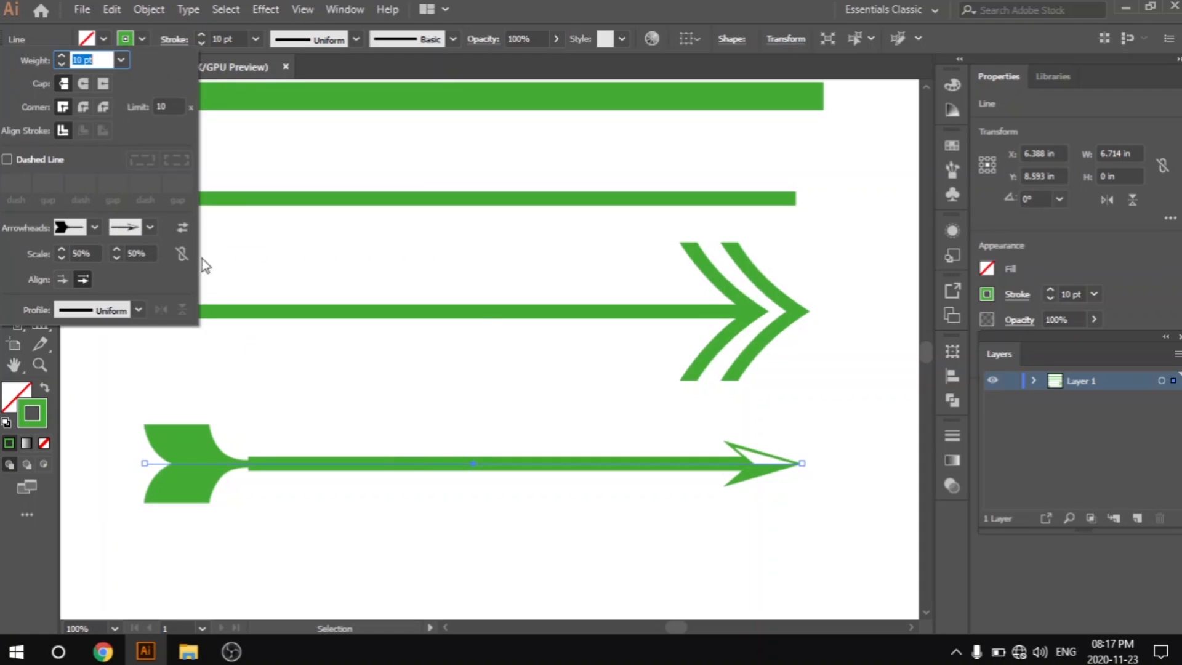
pyautogui.click(183, 228)
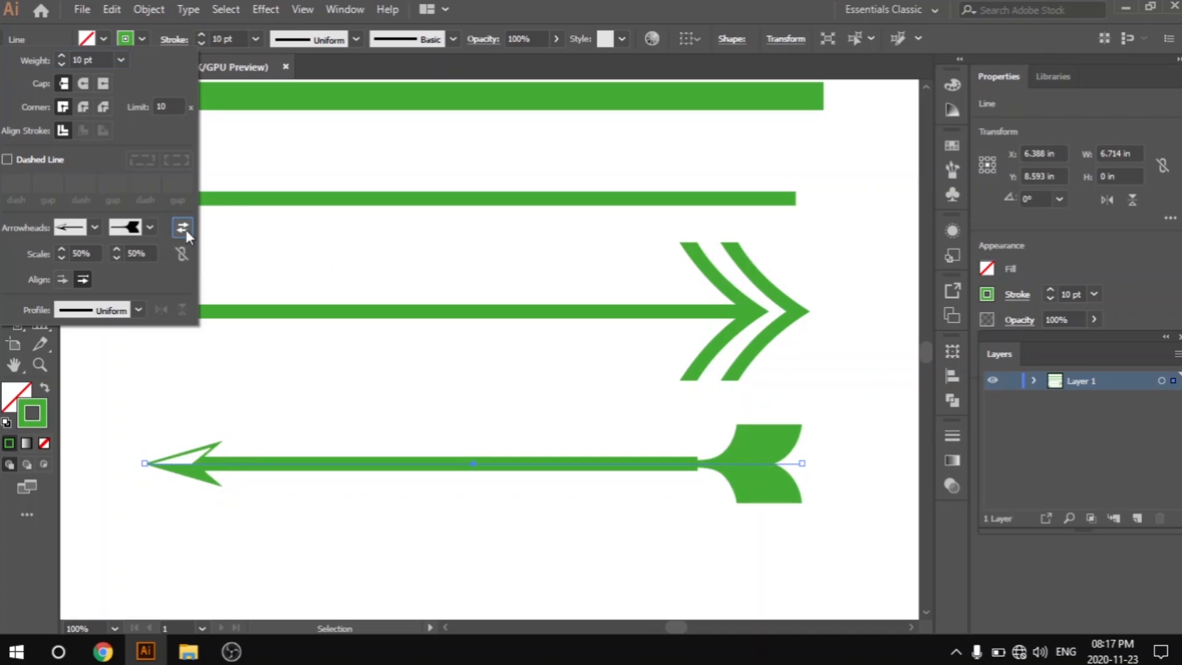
pyautogui.click(186, 230)
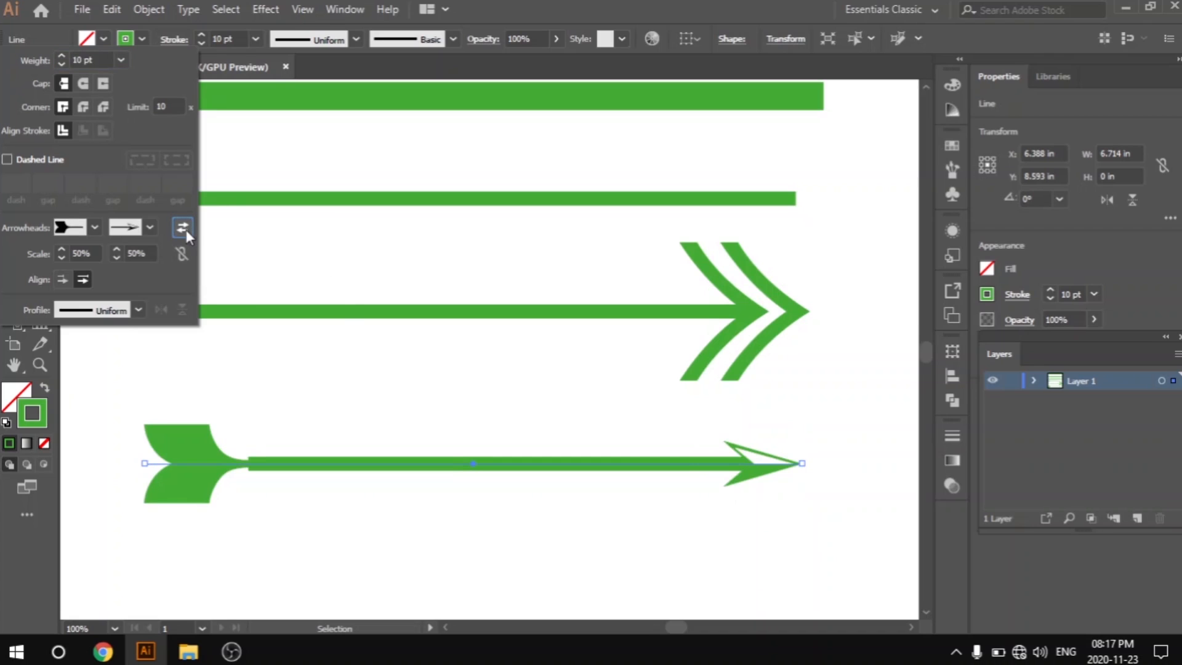
pyautogui.click(519, 404)
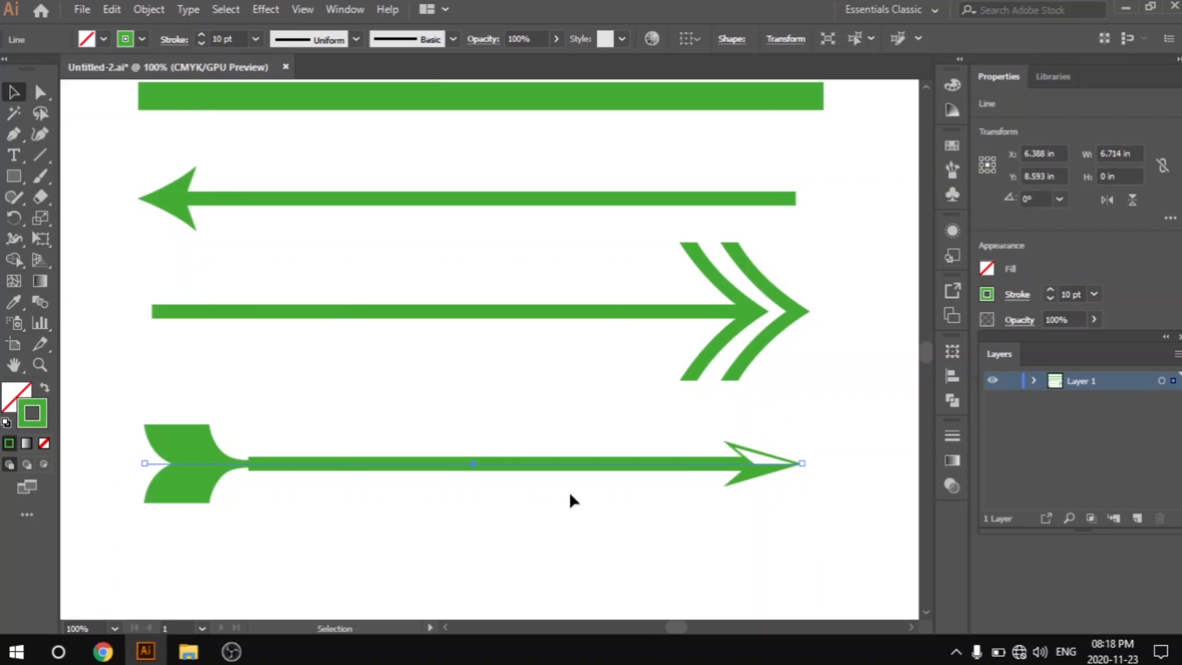
# Select all six green lines and arrows on the artboard and delete them.
pyautogui.scroll(-2, 569, 490)
pyautogui.click(745, 433)
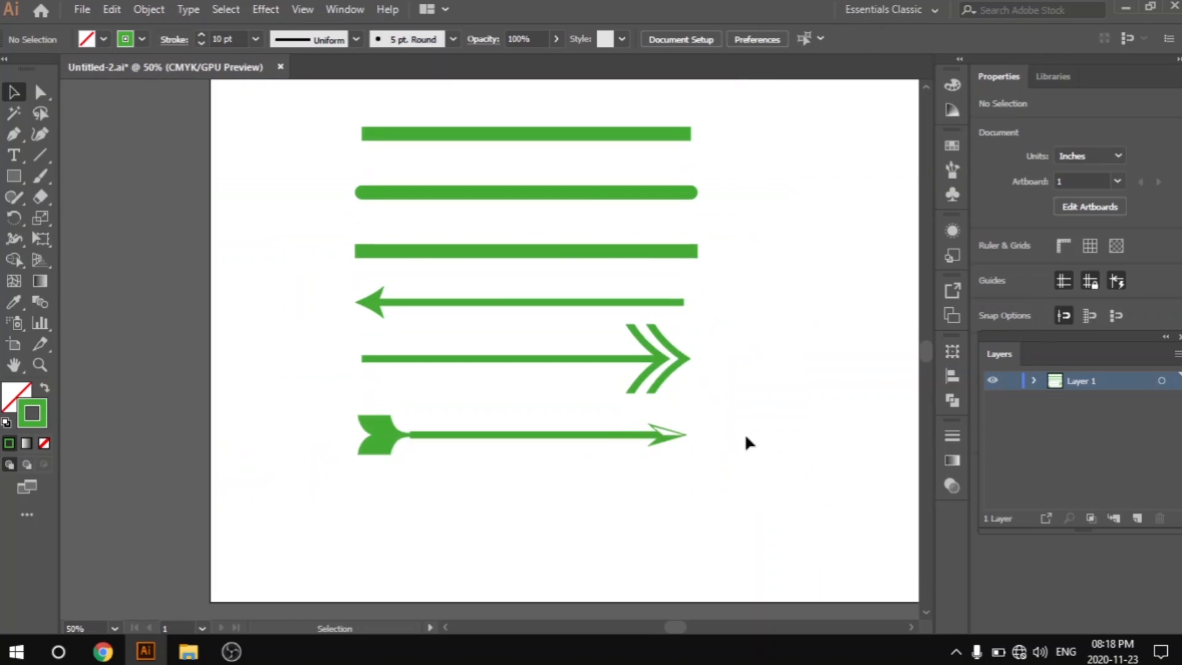
pyautogui.moveTo(721, 438); pyautogui.dragTo(672, 427)
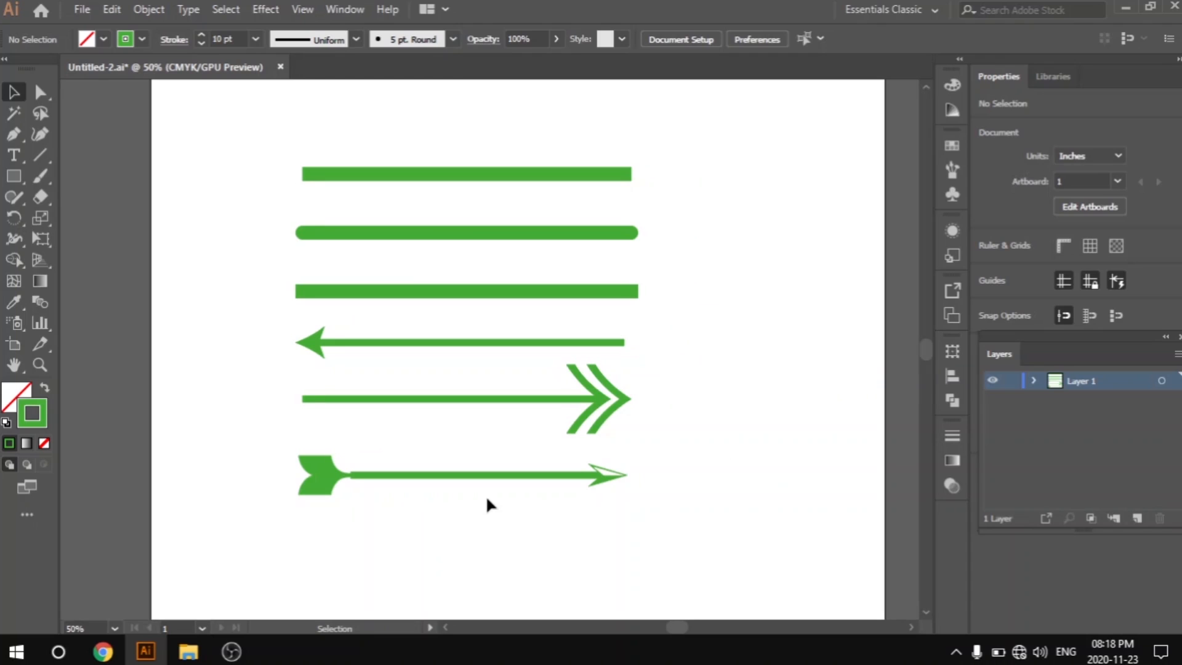
pyautogui.moveTo(478, 500); pyautogui.dragTo(455, 170)
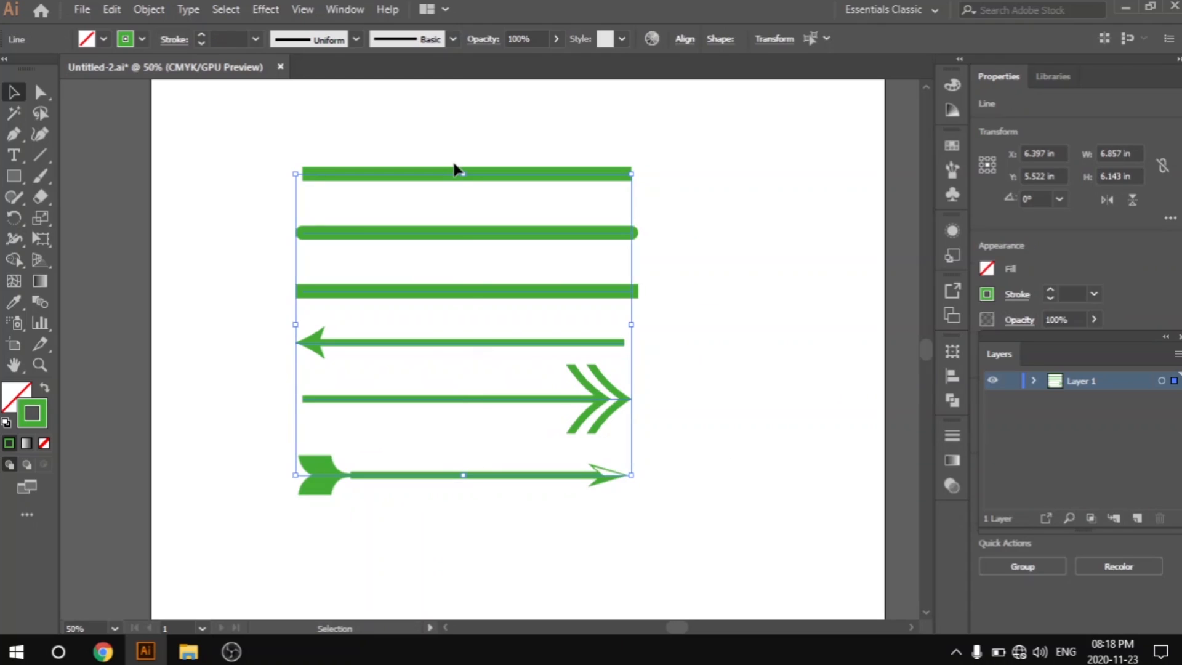
pyautogui.press('Delete')
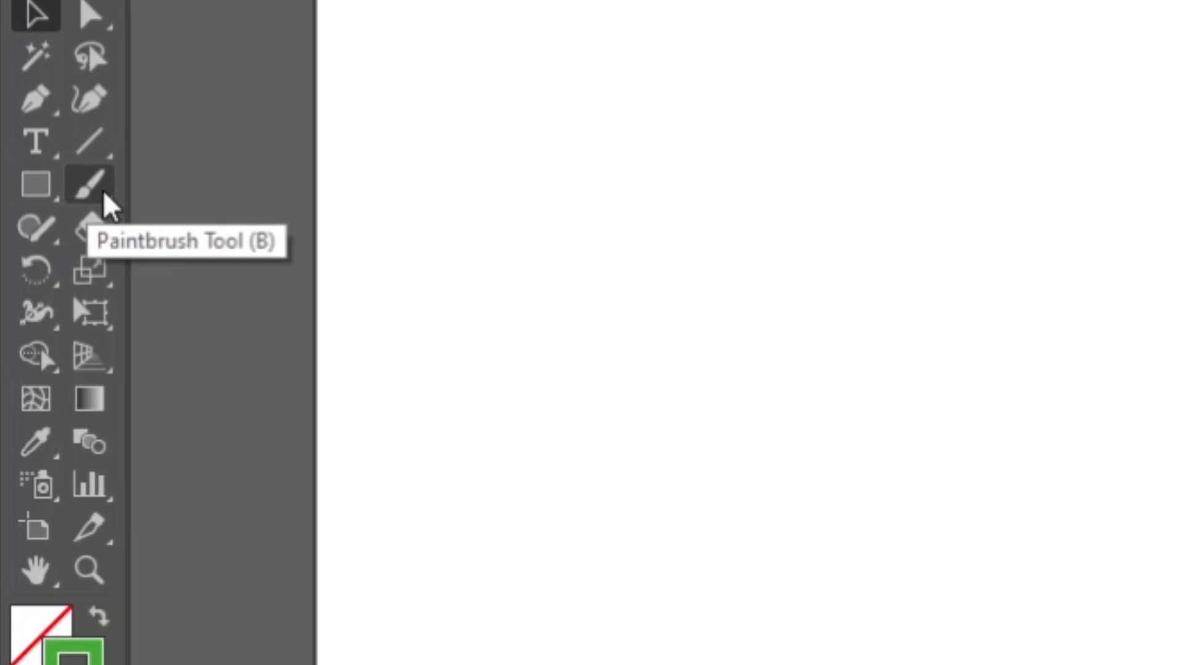
# Paint four crossing green freehand strokes in the upper part of the artboard using the Paintbrush tool.
pyautogui.click(104, 194)
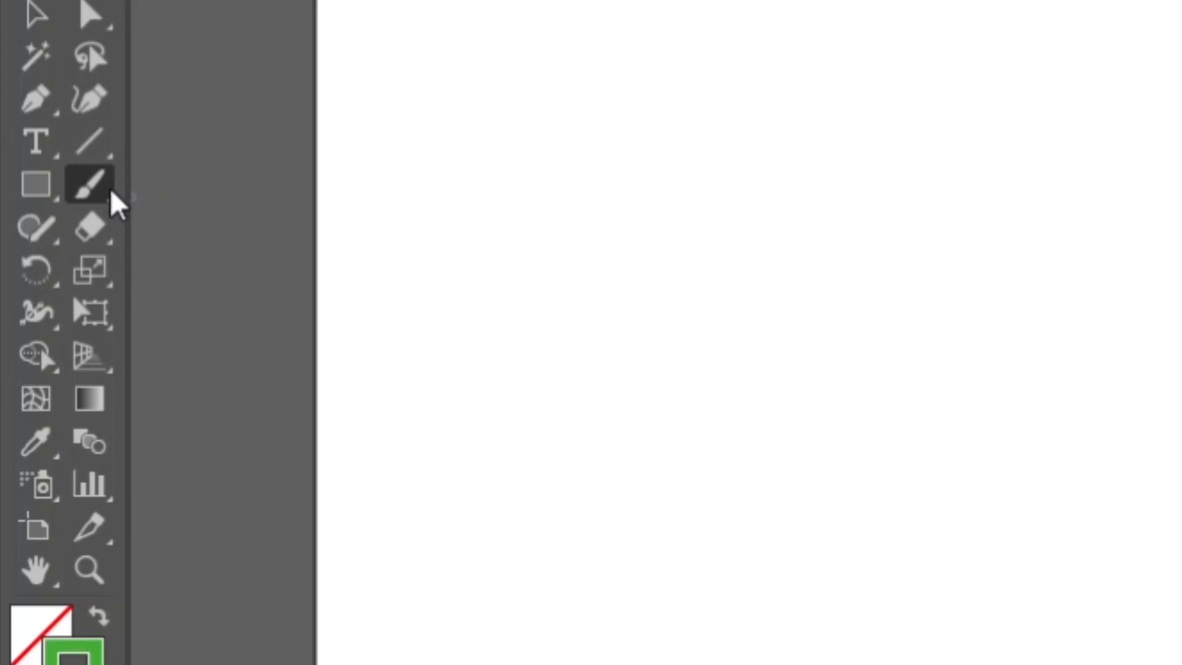
pyautogui.click(91, 185)
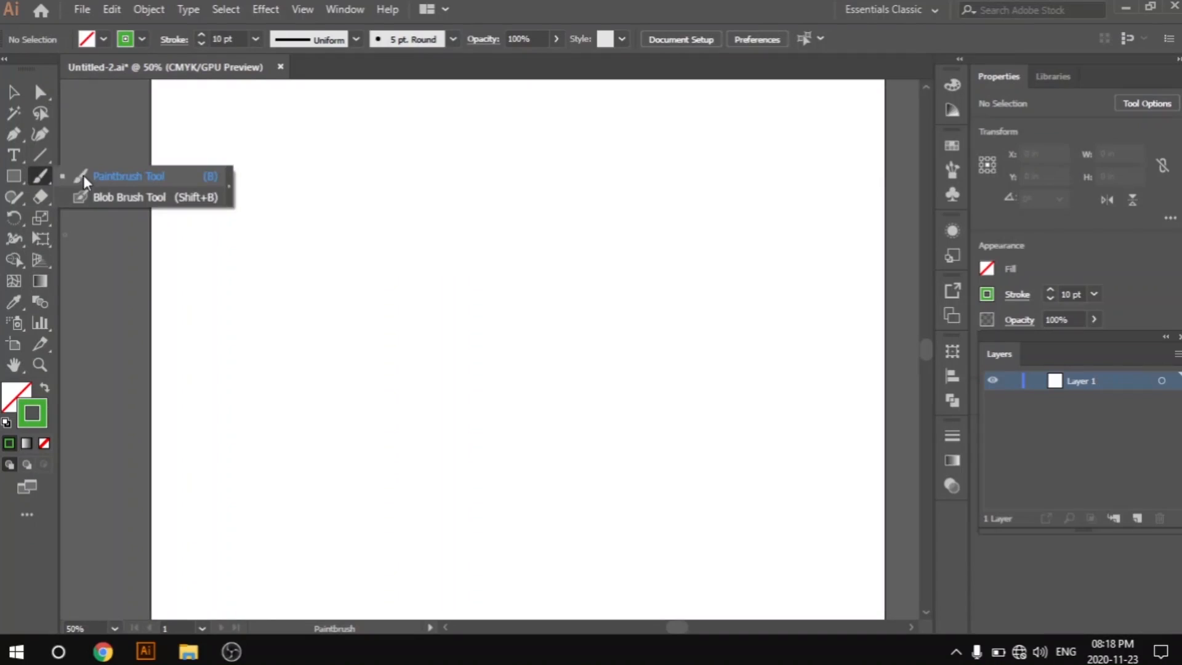
pyautogui.click(176, 183)
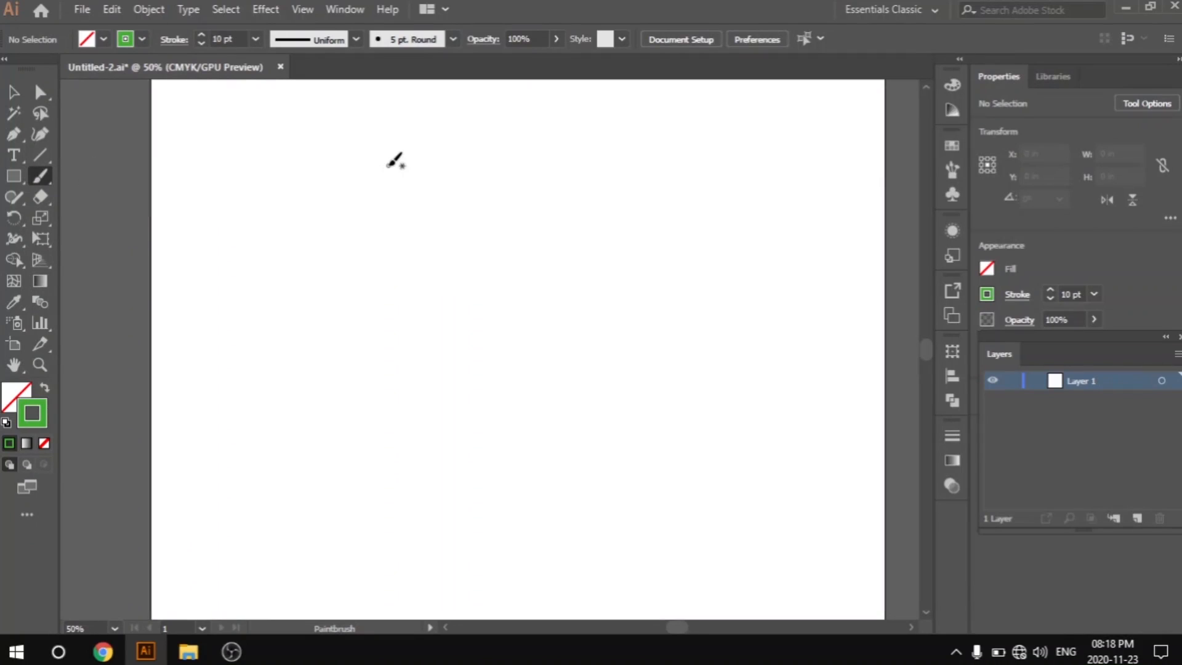
pyautogui.moveTo(487, 155)
pyautogui.mouseDown()
pyautogui.moveTo(248, 337)
pyautogui.moveTo(227, 376)
pyautogui.mouseUp()
pyautogui.moveTo(251, 209)
pyautogui.mouseDown()
pyautogui.moveTo(370, 220)
pyautogui.moveTo(405, 295)
pyautogui.mouseUp()
pyautogui.moveTo(514, 303); pyautogui.dragTo(379, 104)
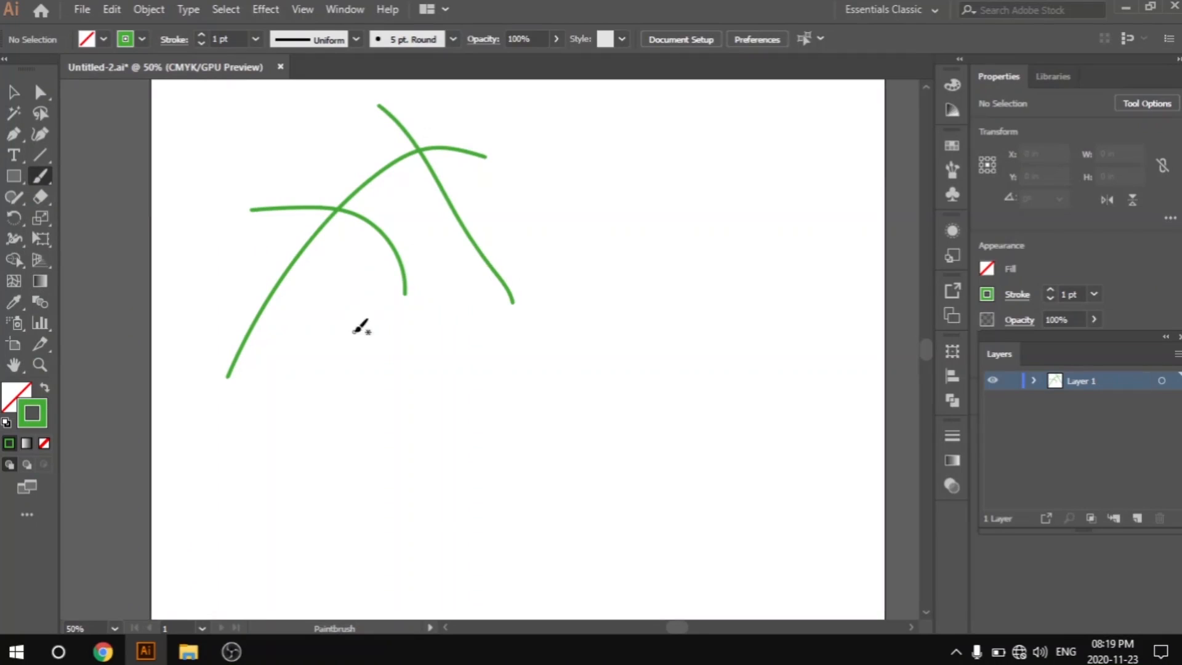
pyautogui.moveTo(356, 331); pyautogui.dragTo(316, 153)
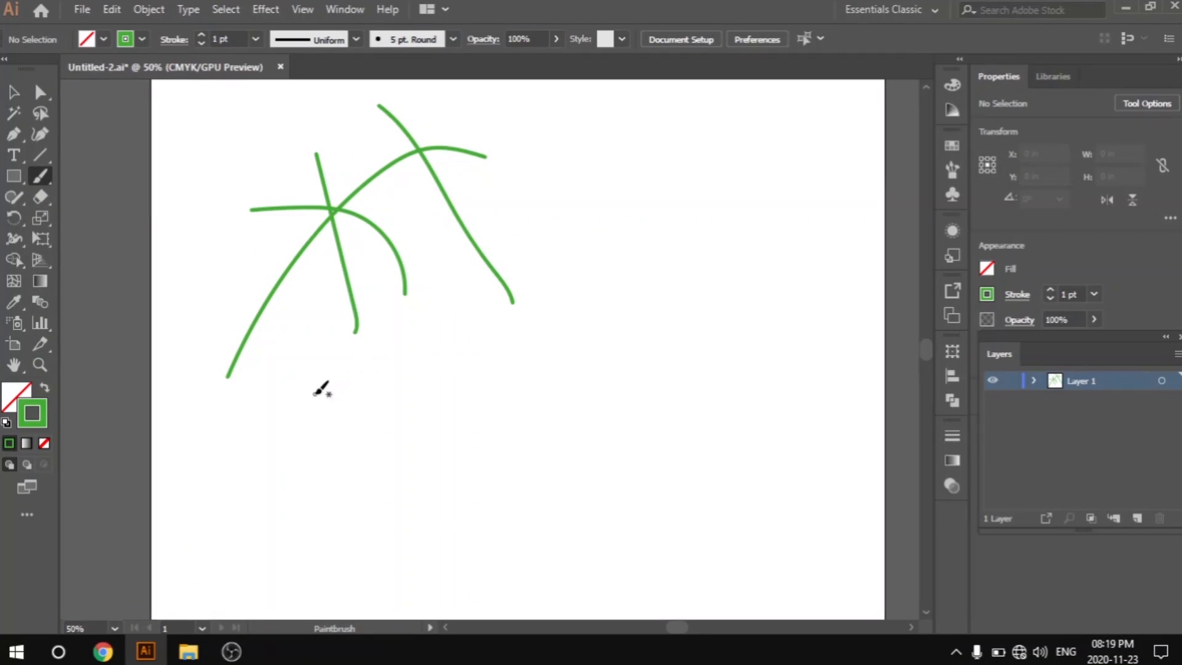
# Select the four freehand strokes and zoom in to 100% to examine their paths.
pyautogui.press('v')
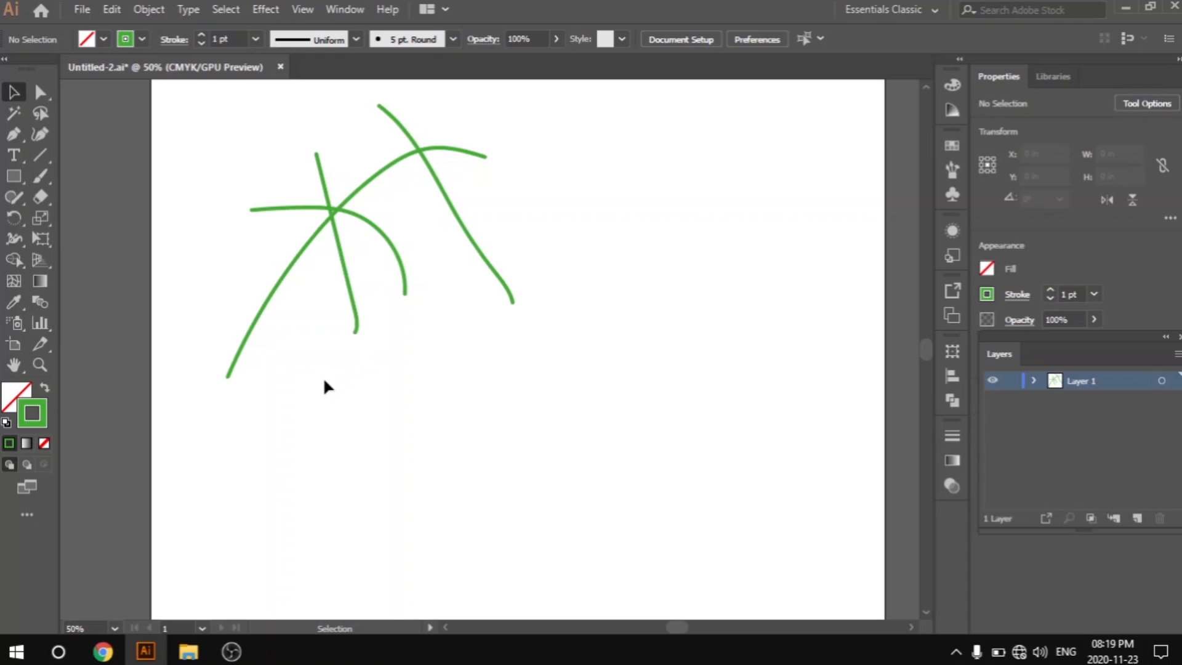
pyautogui.moveTo(324, 374); pyautogui.dragTo(306, 114)
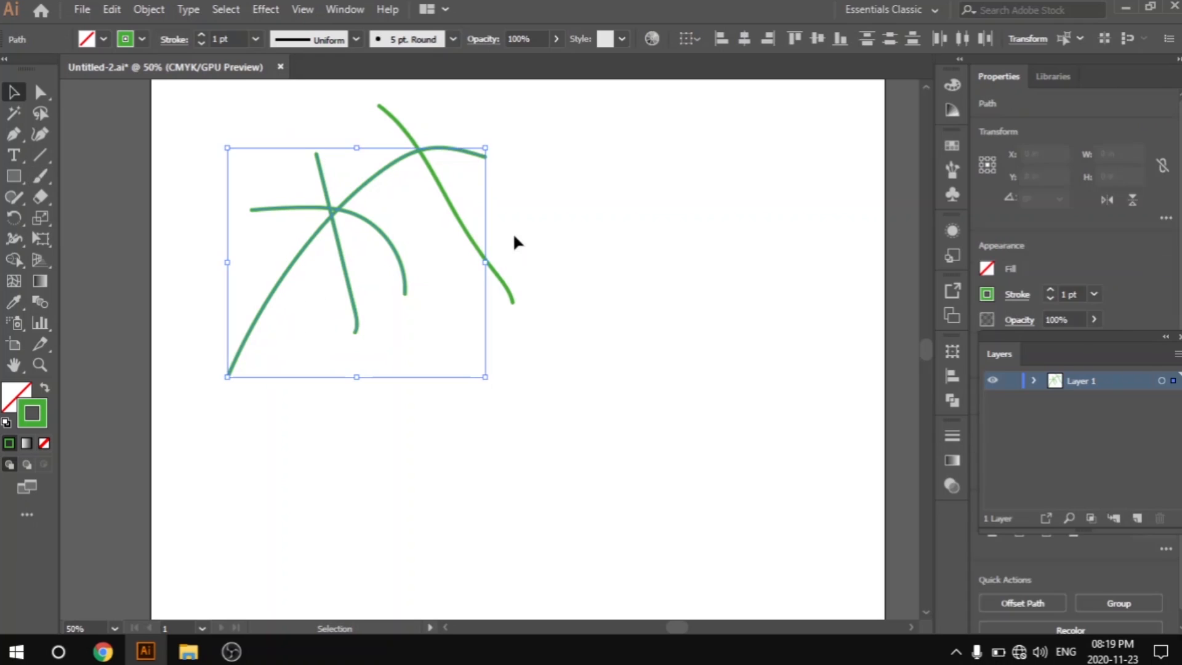
pyautogui.click(525, 236)
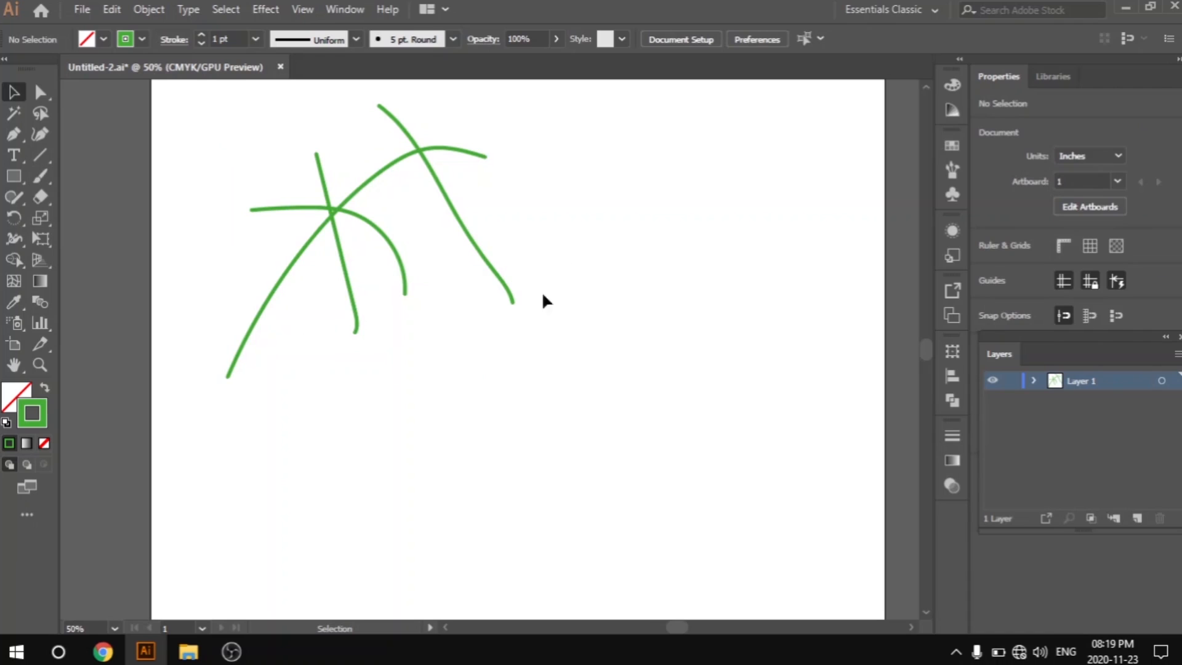
pyautogui.moveTo(575, 217); pyautogui.dragTo(270, 264)
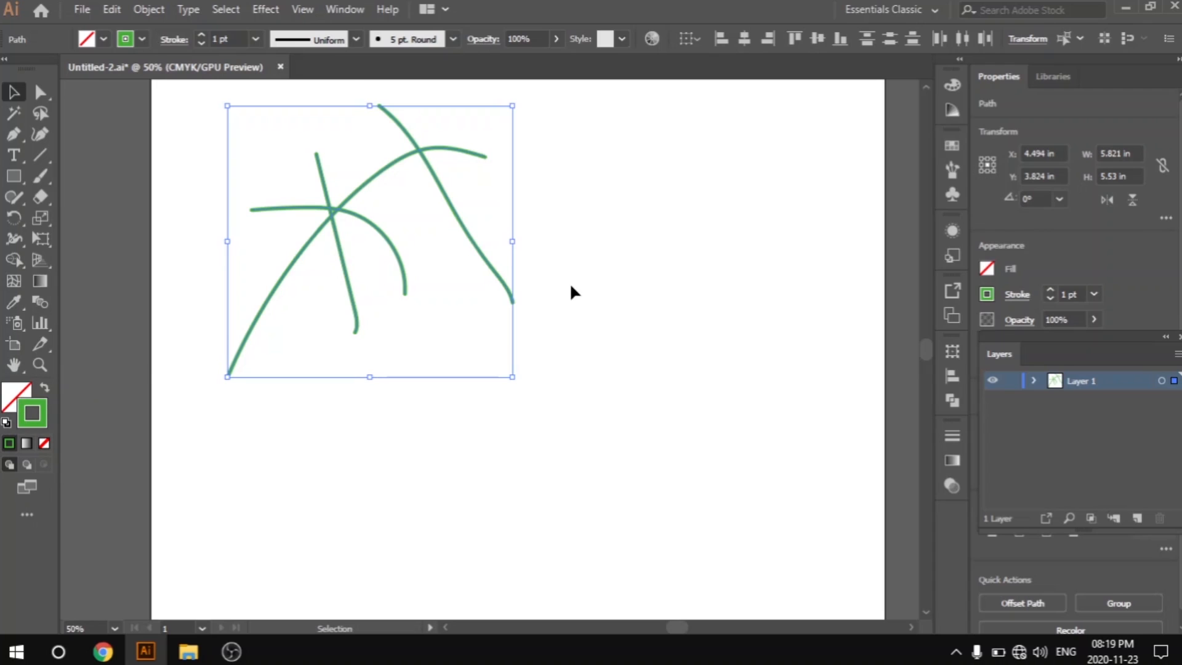
pyautogui.scroll(3, 570, 285)
pyautogui.moveTo(293, 240); pyautogui.dragTo(649, 397)
pyautogui.scroll(-1, 829, 362)
pyautogui.moveTo(529, 258); pyautogui.dragTo(523, 292)
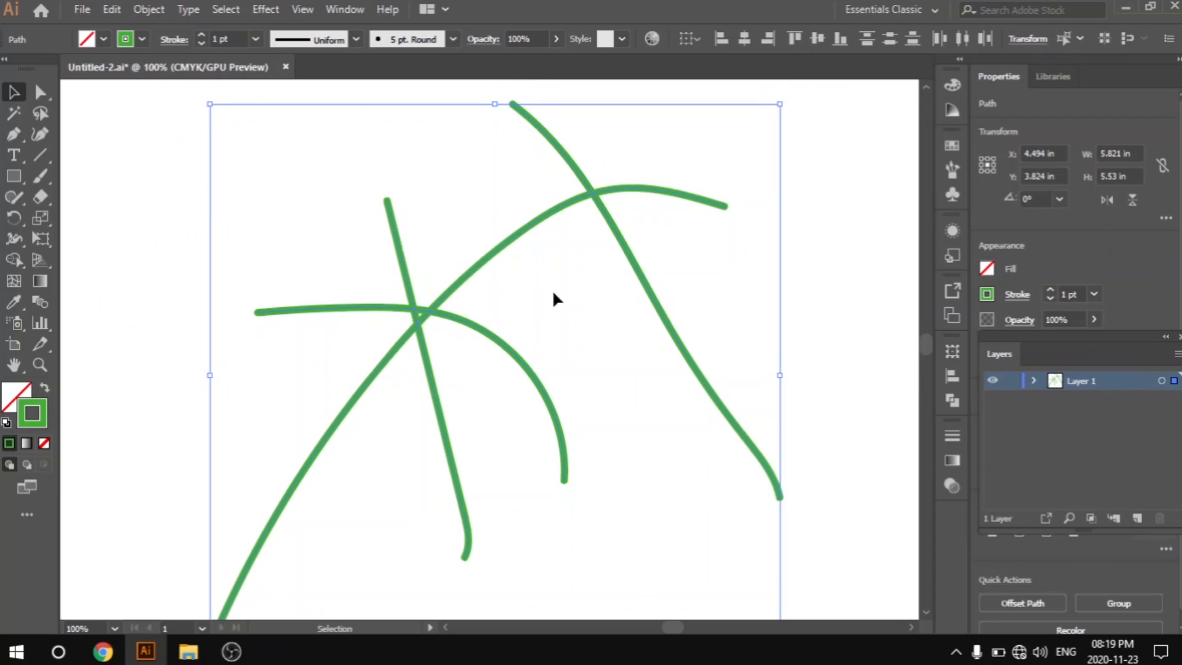
pyautogui.click(856, 241)
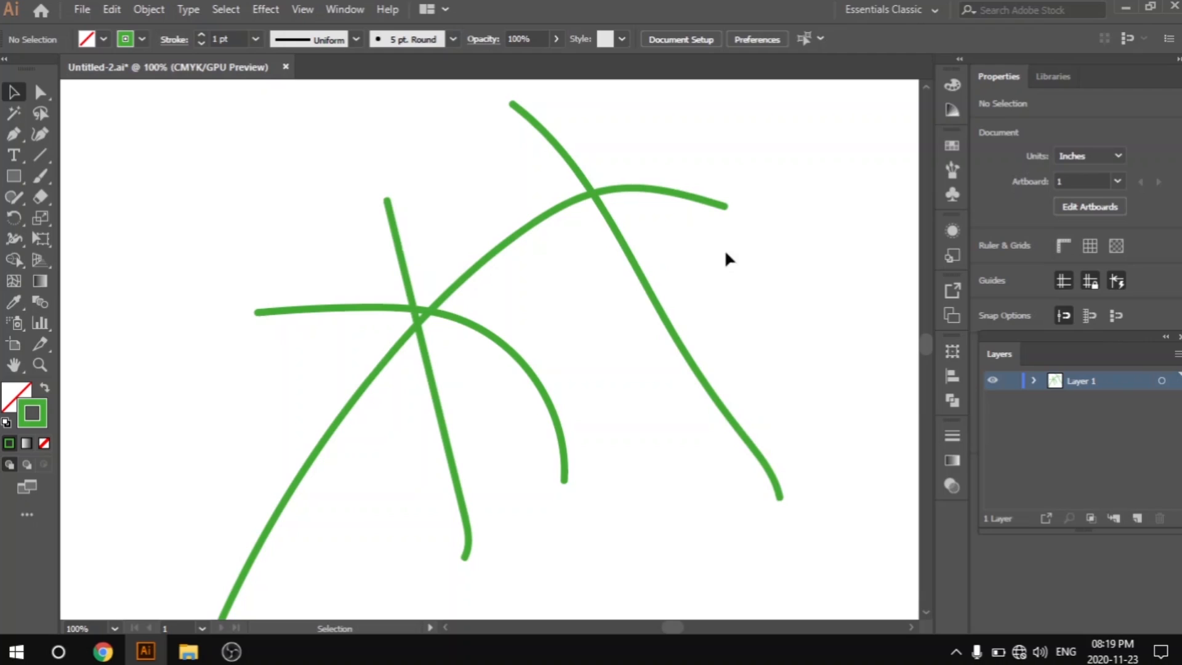
# Delete all four freehand strokes and paint two roughly vertical and two straight horizontal green strokes crossing them with the Paintbrush.
pyautogui.hotkey('ctrl', 'a')
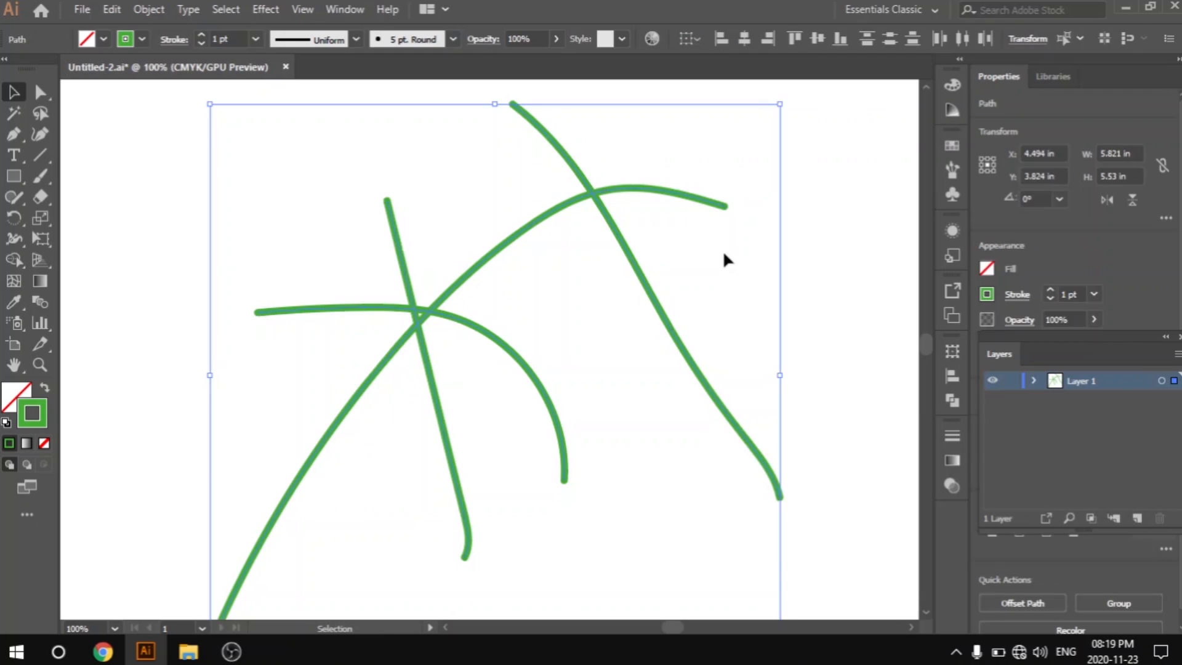
pyautogui.press('Delete')
pyautogui.press('b')
pyautogui.moveTo(308, 165); pyautogui.dragTo(303, 330)
pyautogui.moveTo(401, 150); pyautogui.dragTo(419, 301)
pyautogui.moveTo(271, 228); pyautogui.dragTo(569, 227)
pyautogui.moveTo(342, 279); pyautogui.dragTo(585, 279)
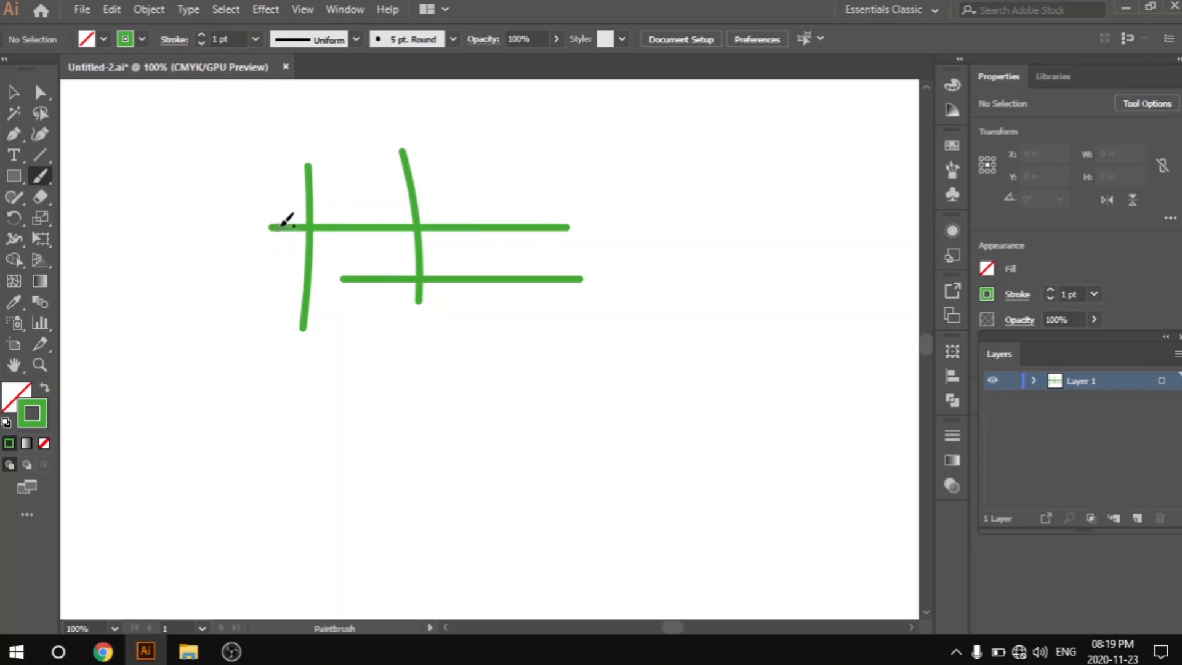
# Try setting the stroke of all four painted lines to None, and restore their solid green stroke.
pyautogui.hotkey('ctrl', 'a')
pyautogui.press('v')
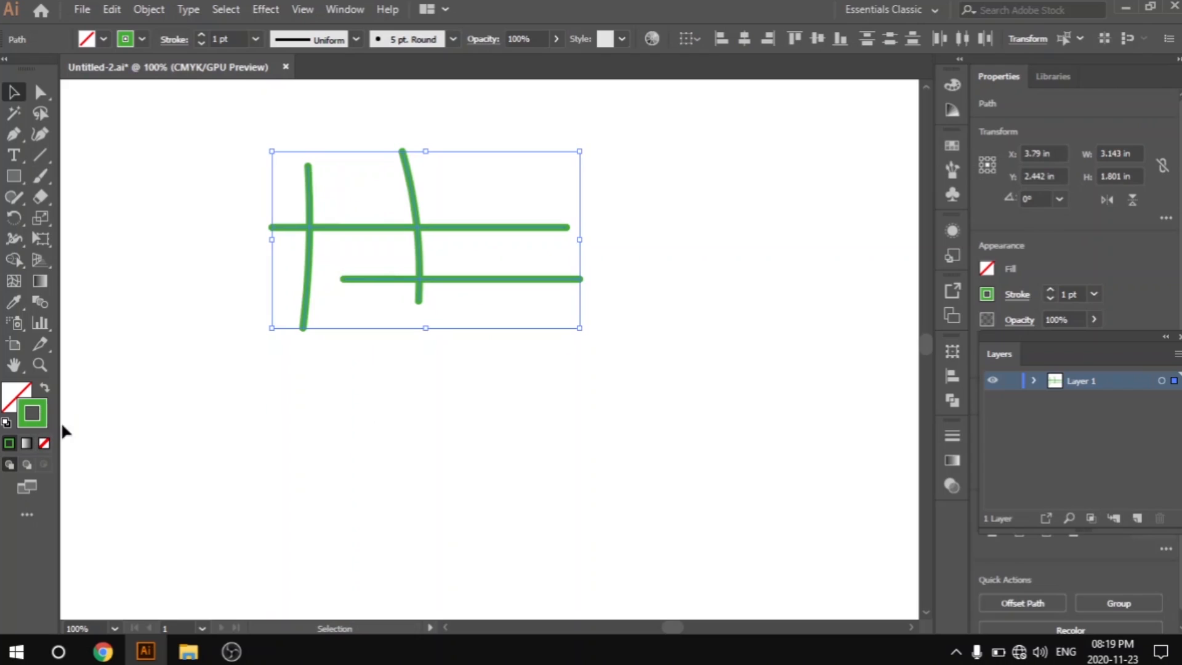
pyautogui.click(48, 444)
pyautogui.click(459, 437)
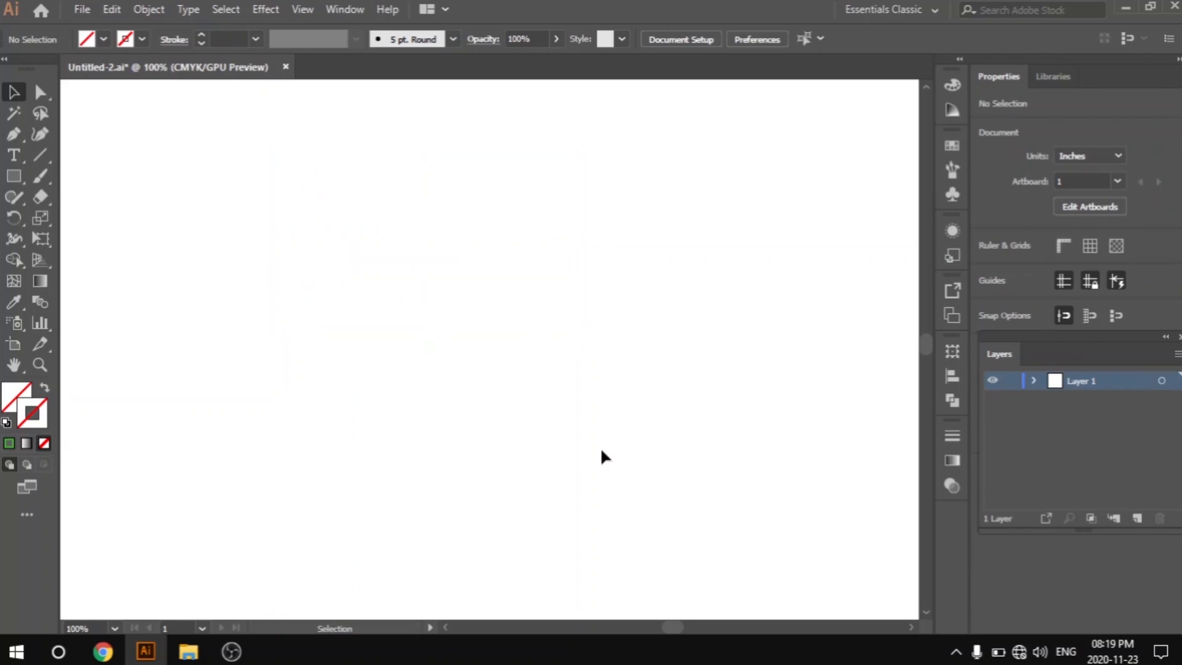
pyautogui.moveTo(285, 173); pyautogui.dragTo(485, 325)
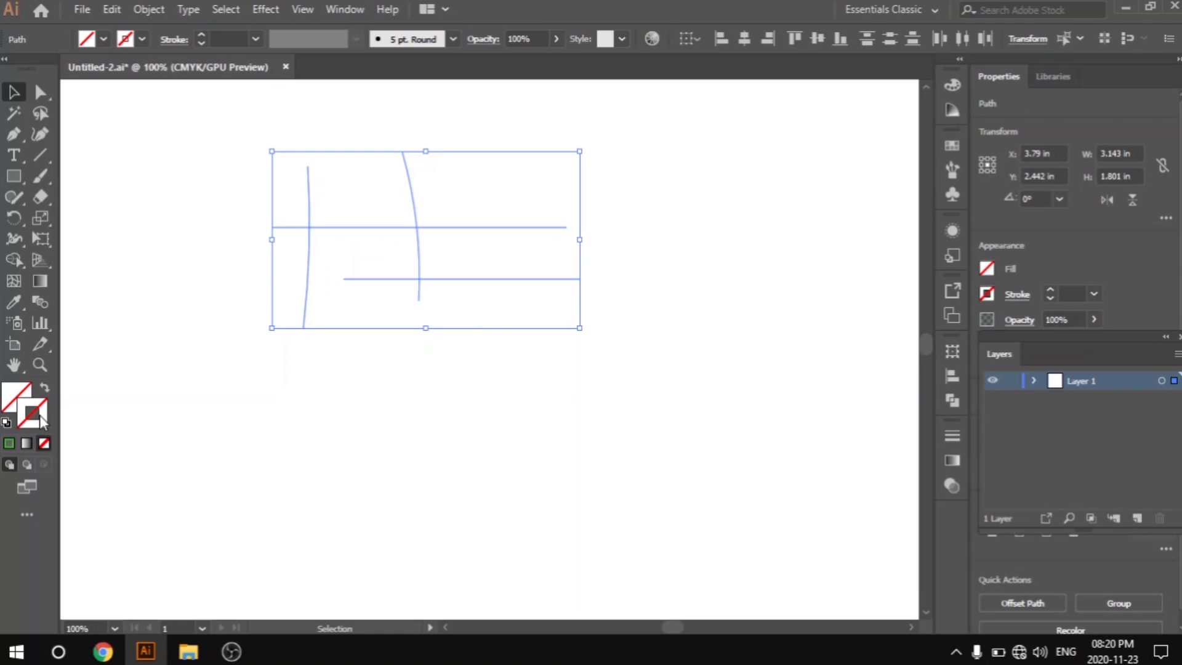
pyautogui.click(8, 443)
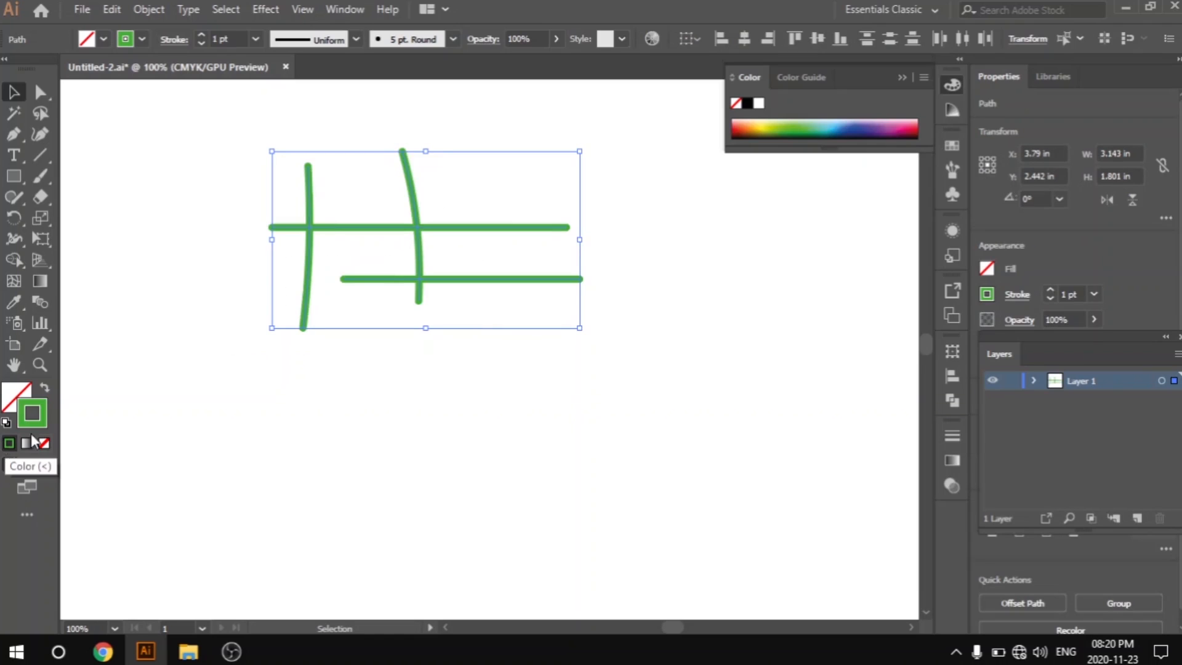
pyautogui.click(542, 388)
# Try giving the four painted lines a solid green fill, and set the fill back to None.
pyautogui.moveTo(248, 87); pyautogui.dragTo(548, 297)
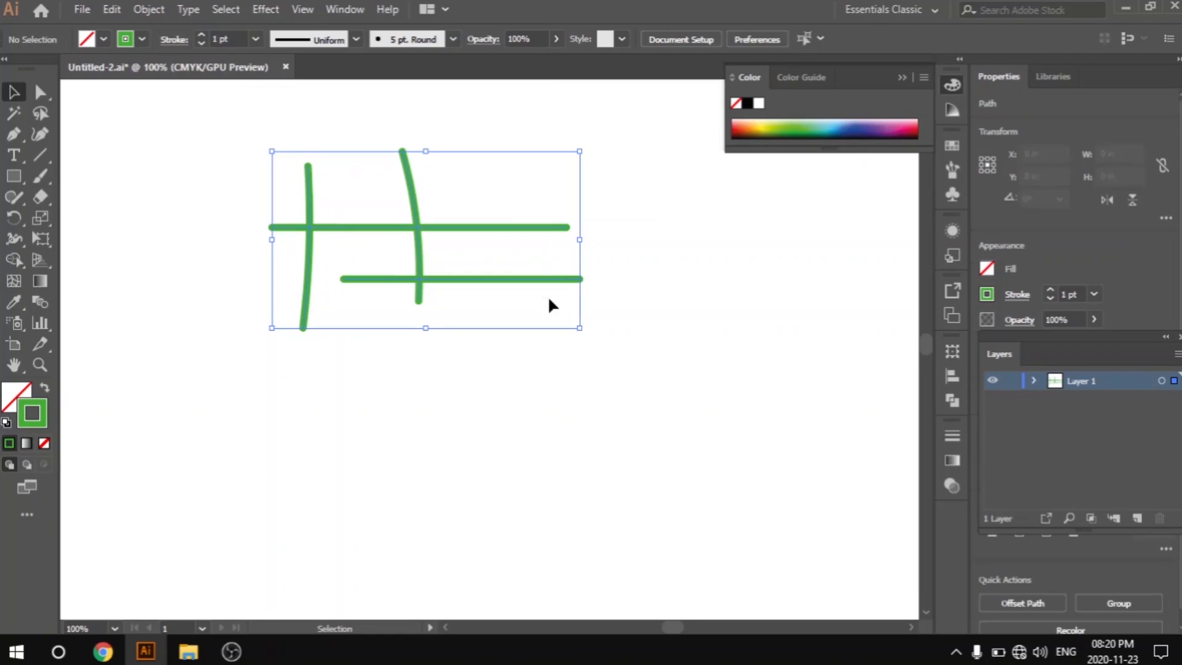
pyautogui.click(13, 394)
pyautogui.click(9, 443)
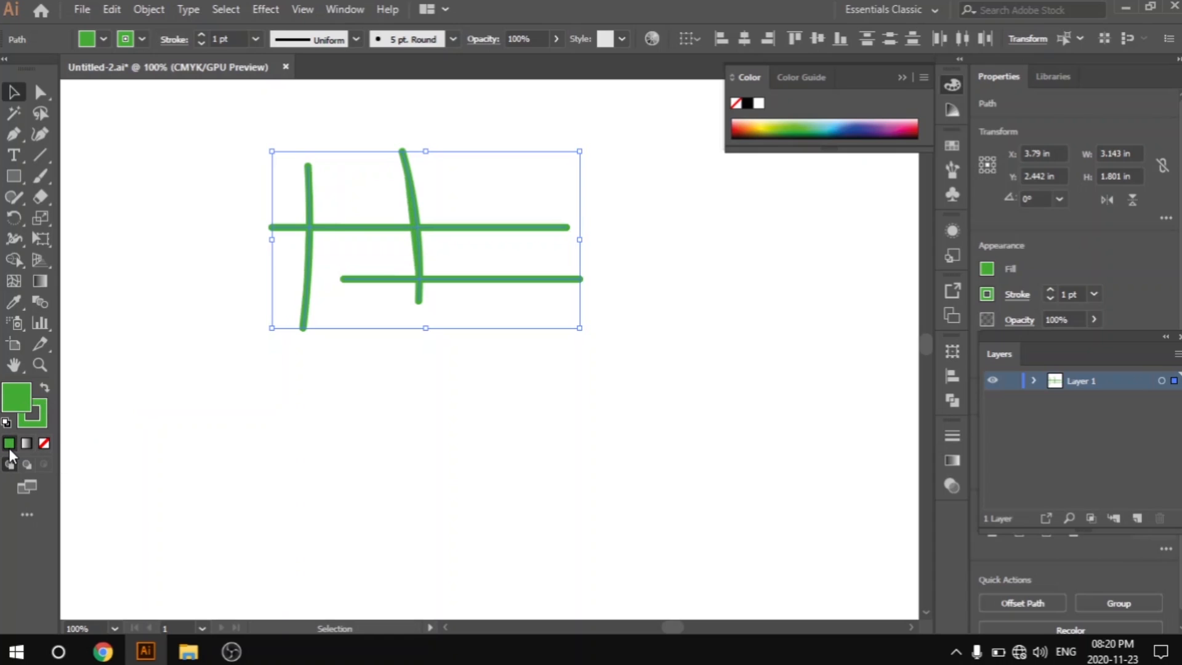
pyautogui.click(44, 443)
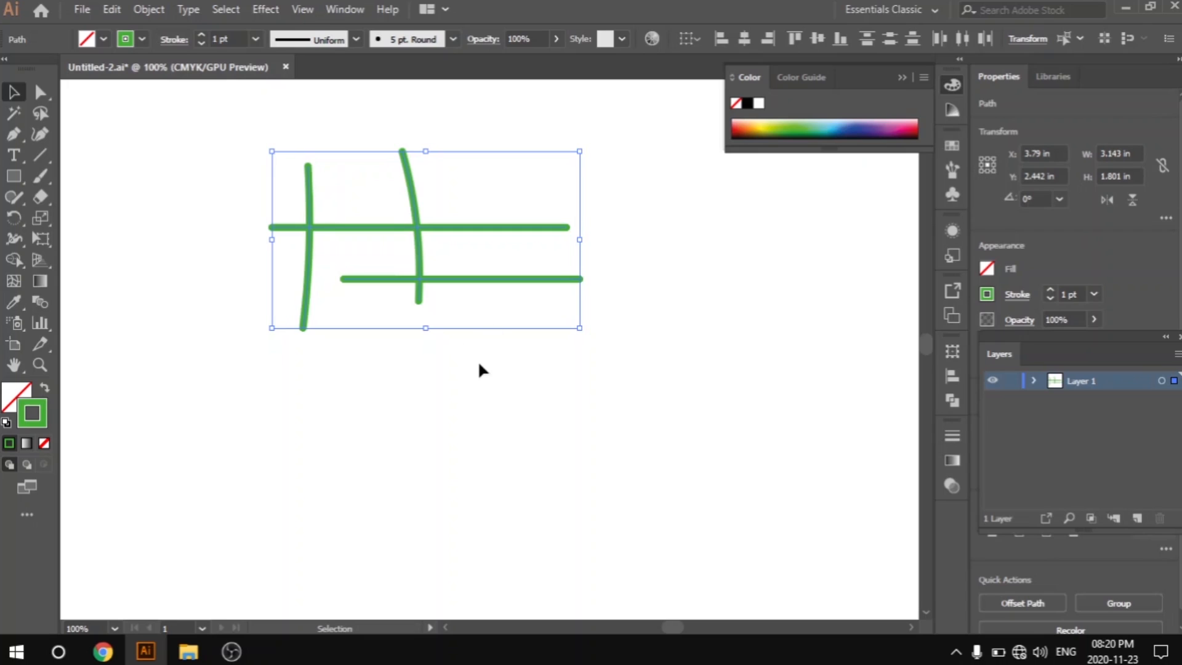
pyautogui.click(461, 397)
# Choose the 15 pt. Round brush and paint three thick strokes crossing in a star shape beside the existing lines.
pyautogui.press('b')
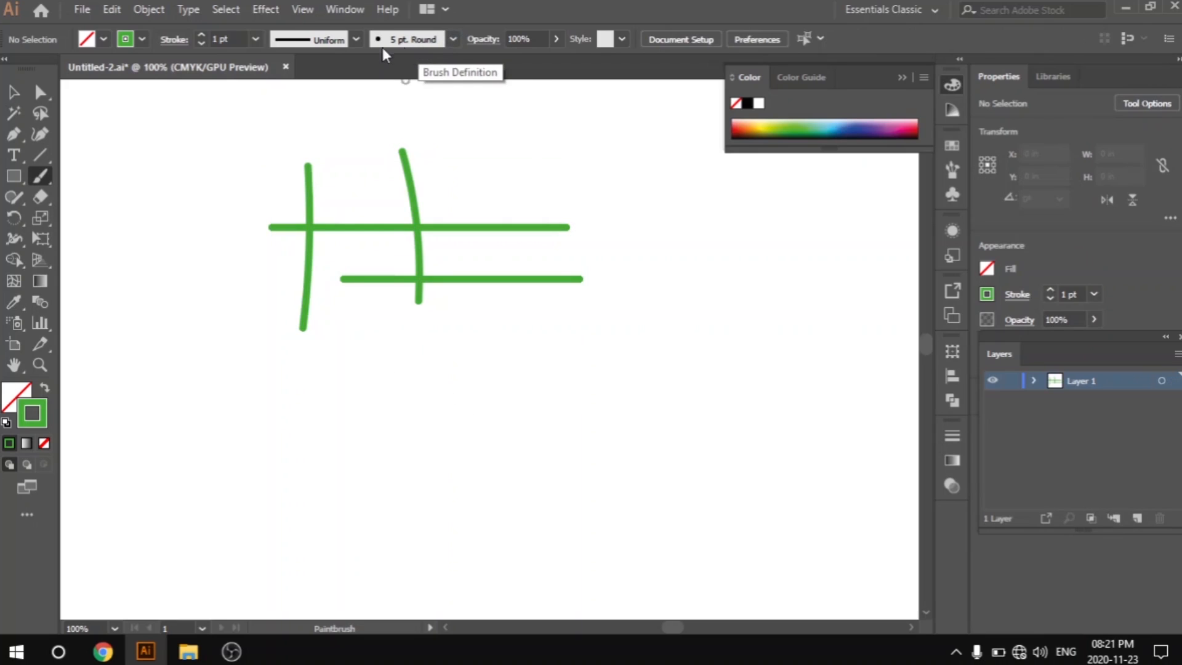
pyautogui.click(454, 39)
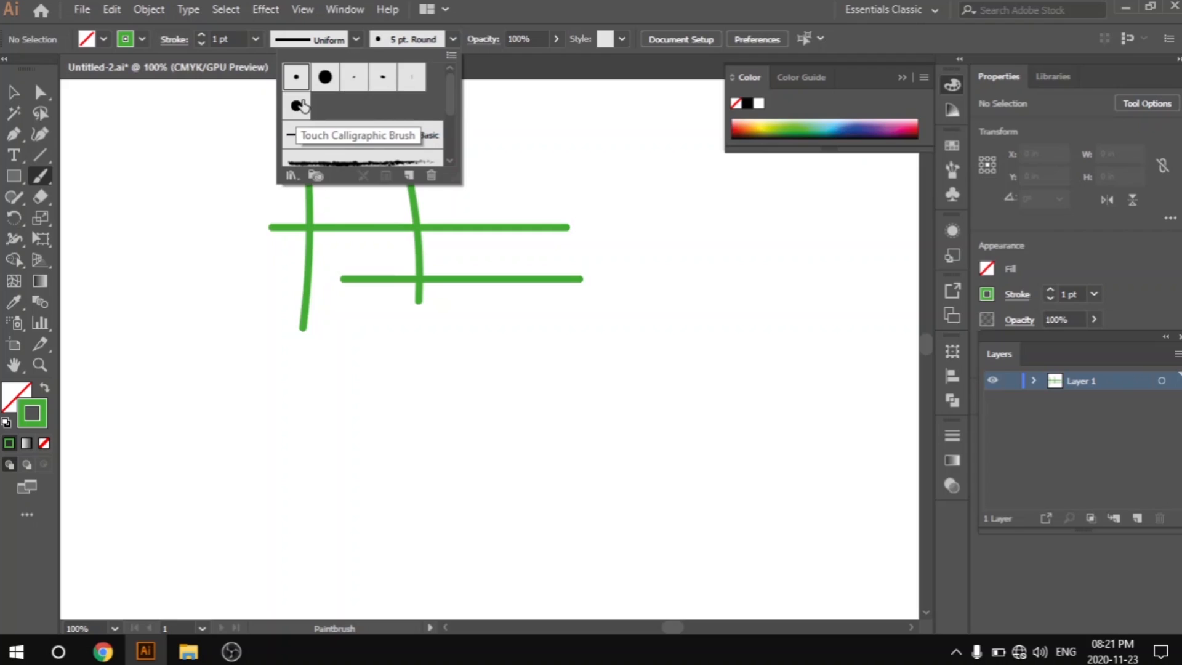
pyautogui.click(324, 78)
pyautogui.click(733, 227)
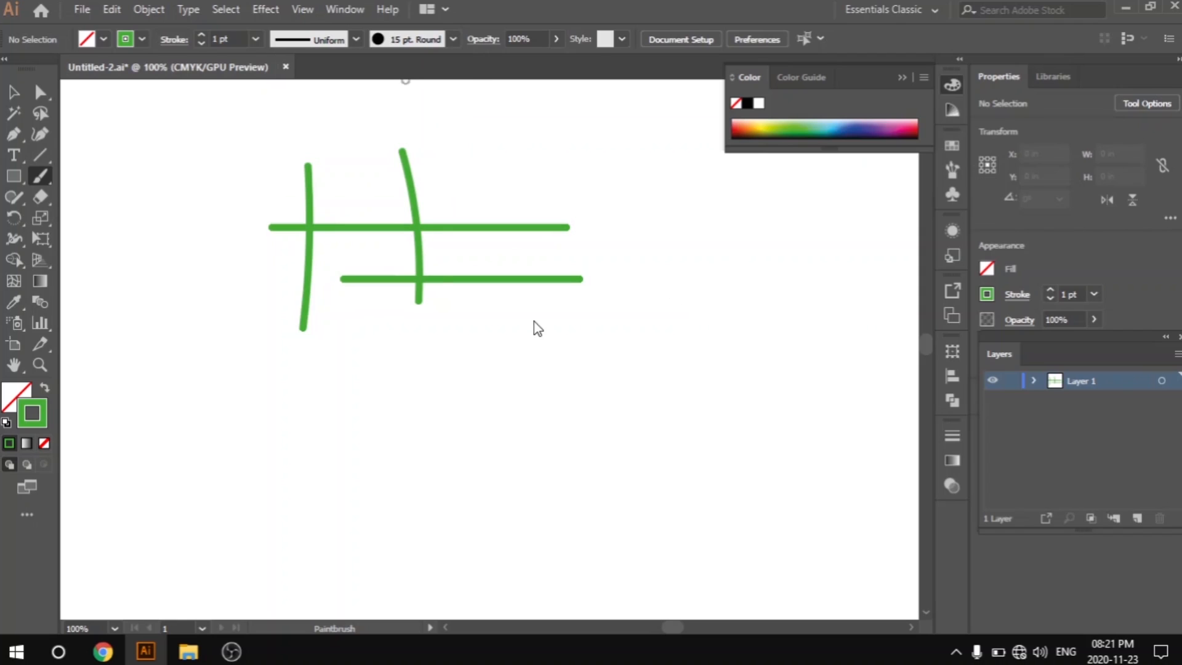
pyautogui.moveTo(770, 234); pyautogui.dragTo(636, 421)
pyautogui.moveTo(634, 277)
pyautogui.mouseDown()
pyautogui.moveTo(732, 326)
pyautogui.moveTo(813, 403)
pyautogui.mouseUp()
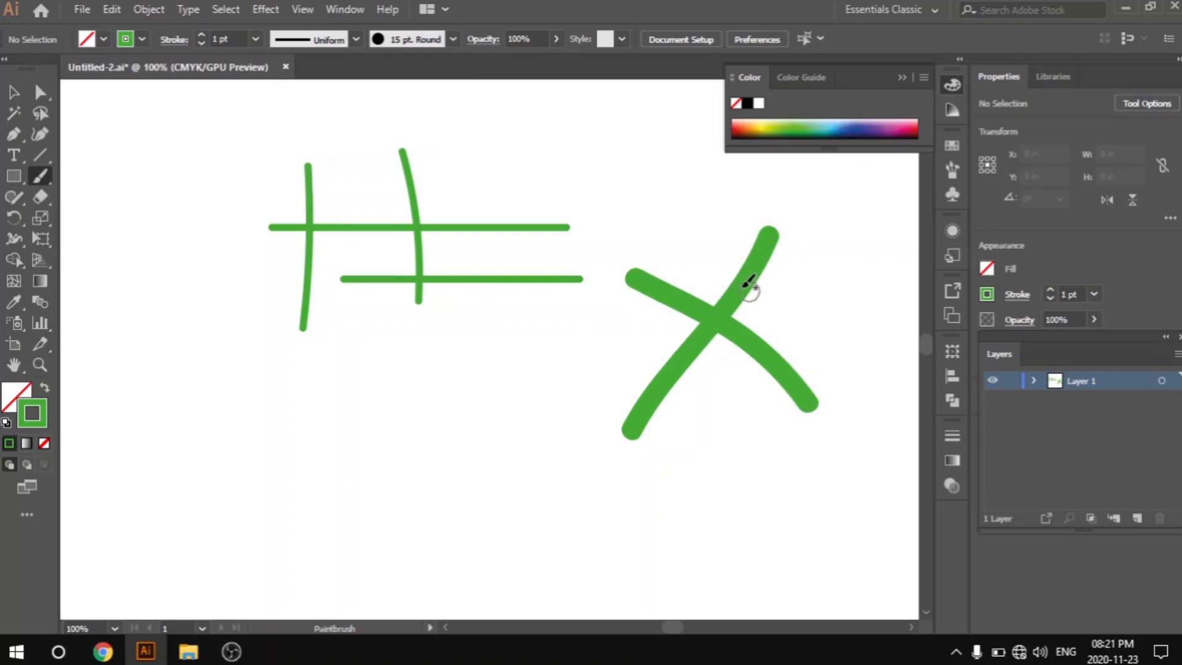
pyautogui.moveTo(711, 229); pyautogui.dragTo(731, 395)
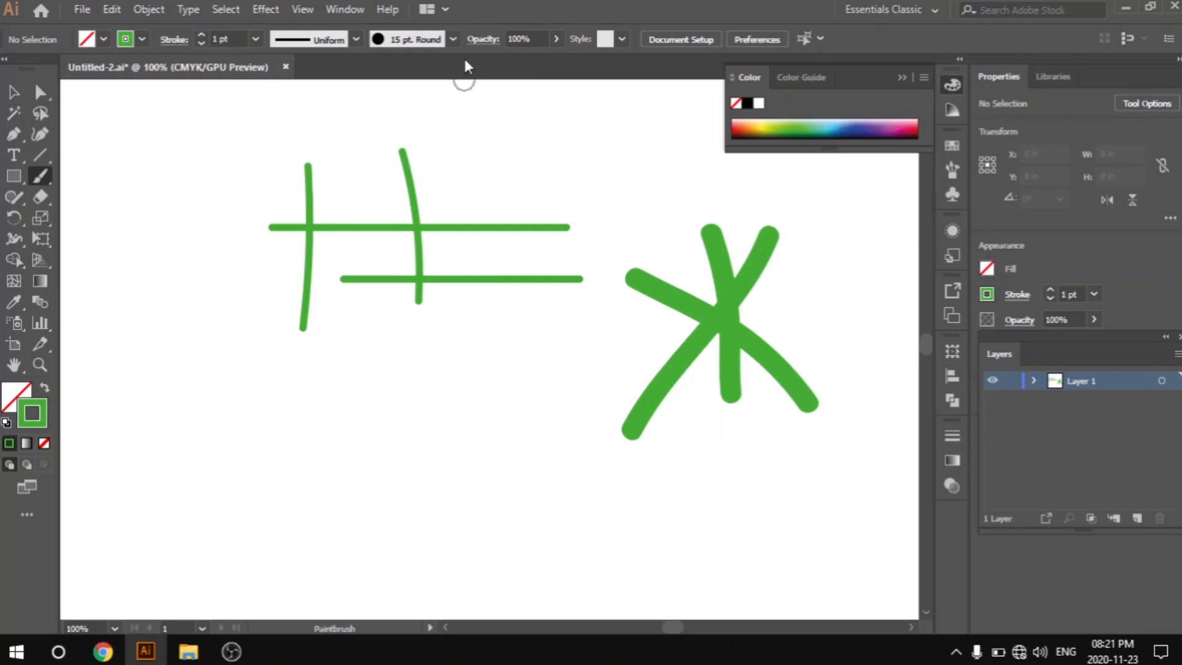
# Choose the 3 pt. Oval brush and paint two crossing strokes and a looped stroke below the straight lines.
pyautogui.click(453, 39)
pyautogui.click(352, 79)
pyautogui.click(337, 357)
pyautogui.moveTo(351, 322); pyautogui.dragTo(456, 403)
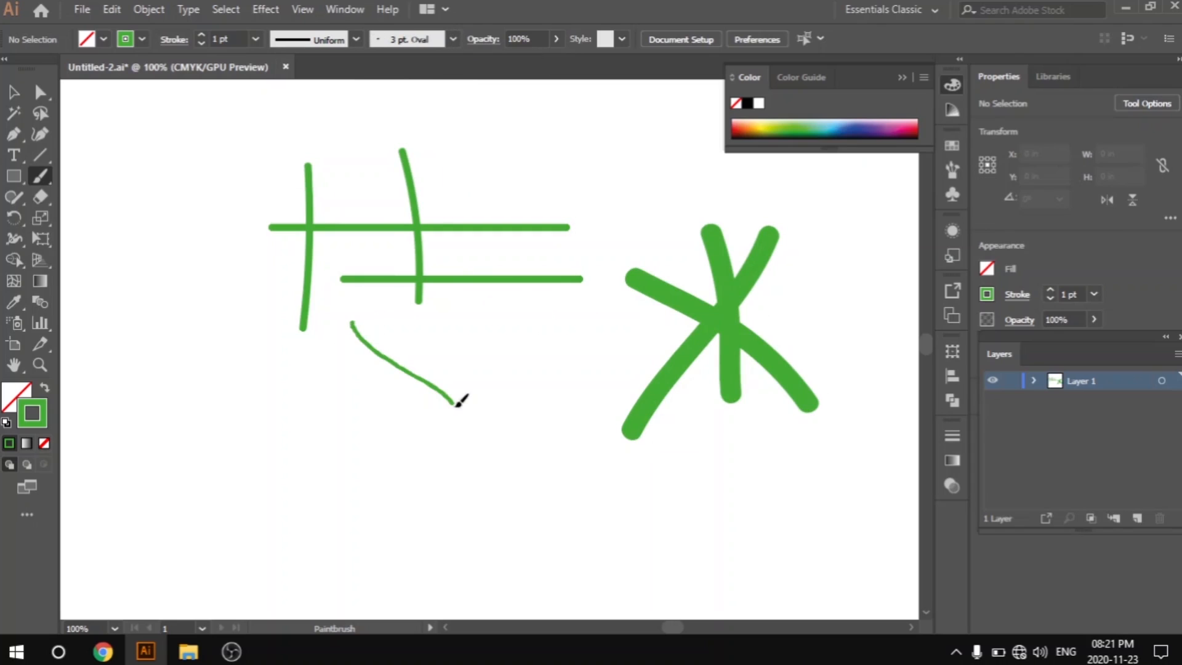
pyautogui.moveTo(459, 318)
pyautogui.mouseDown()
pyautogui.moveTo(378, 424)
pyautogui.moveTo(329, 415)
pyautogui.mouseUp()
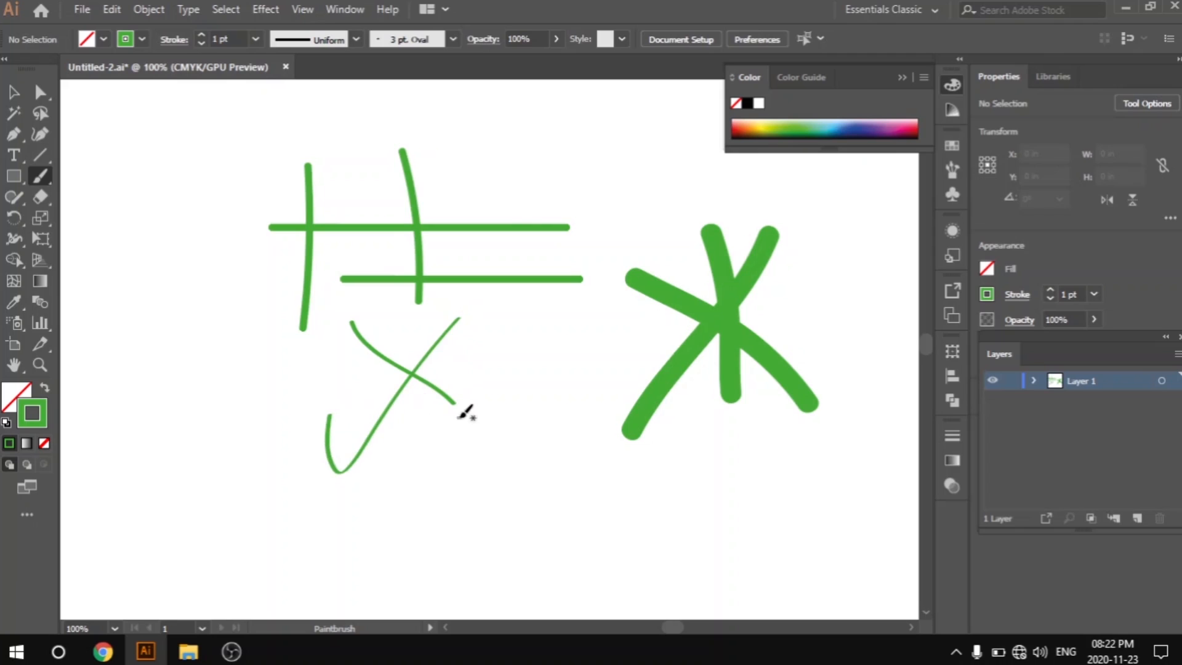
pyautogui.moveTo(478, 370)
pyautogui.mouseDown()
pyautogui.moveTo(420, 432)
pyautogui.moveTo(522, 421)
pyautogui.moveTo(496, 367)
pyautogui.moveTo(462, 478)
pyautogui.mouseUp()
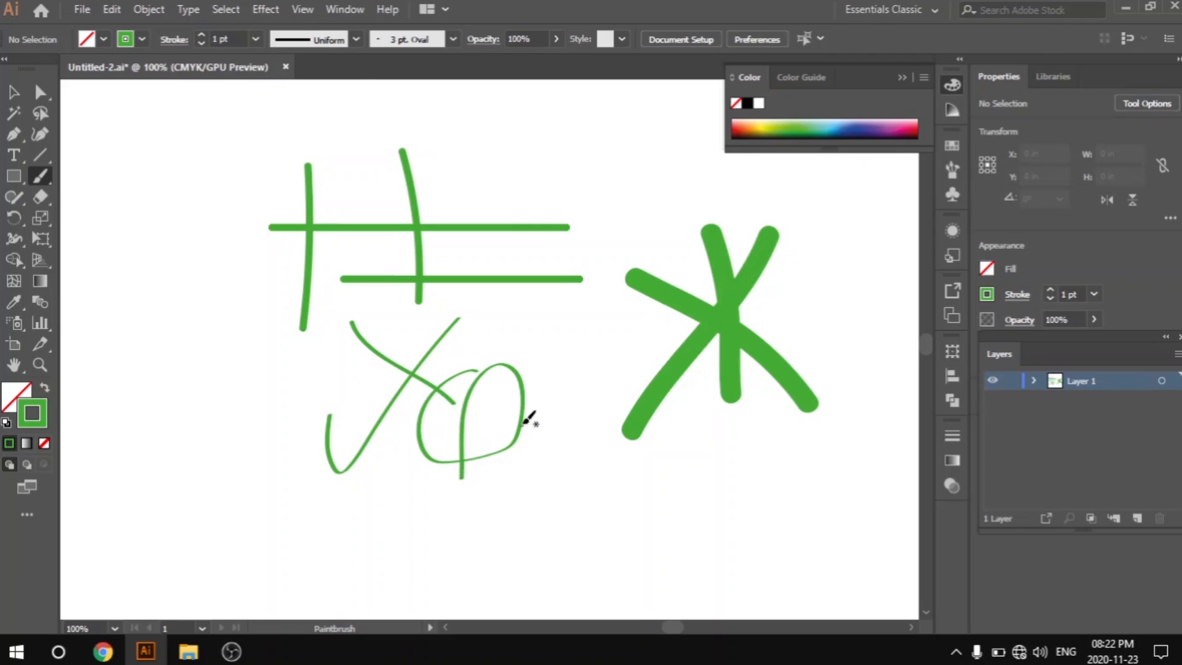
# Choose the 5 pt. Oval brush and paint two overlapping wavy strokes below the thick star shape.
pyautogui.click(454, 38)
pyautogui.click(383, 78)
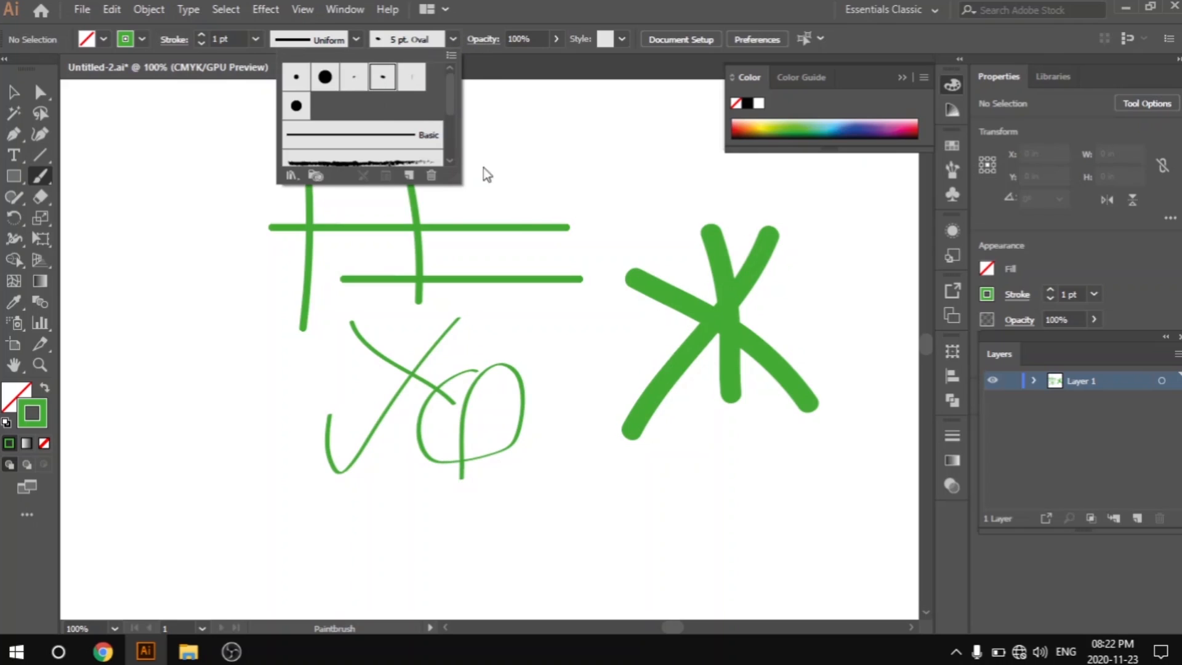
pyautogui.click(670, 421)
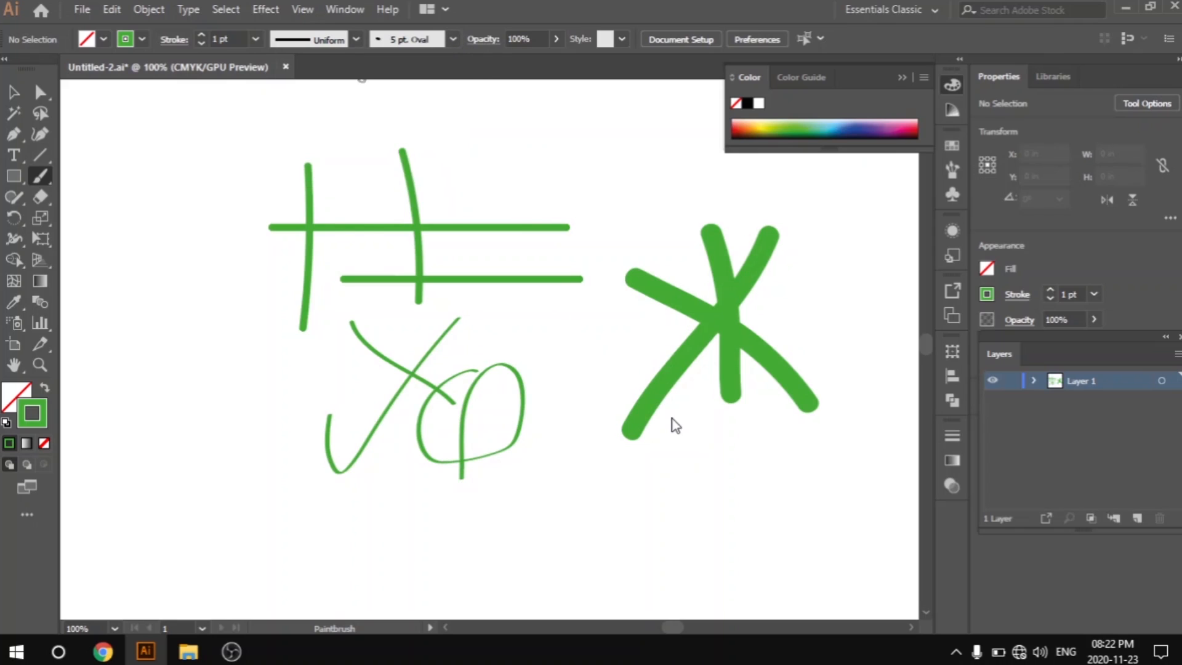
pyautogui.scroll(-1, 673, 416)
pyautogui.moveTo(734, 414)
pyautogui.mouseDown()
pyautogui.moveTo(618, 438)
pyautogui.moveTo(607, 386)
pyautogui.moveTo(565, 491)
pyautogui.moveTo(536, 520)
pyautogui.moveTo(502, 471)
pyautogui.mouseUp()
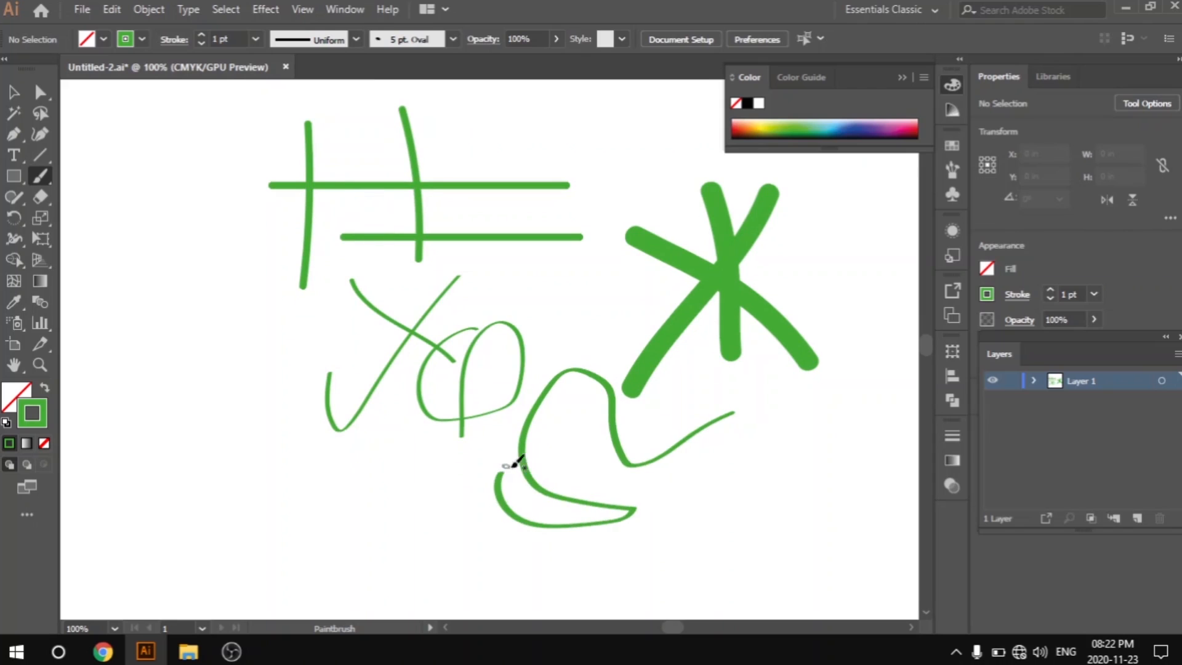
pyautogui.moveTo(719, 477)
pyautogui.mouseDown()
pyautogui.moveTo(628, 465)
pyautogui.moveTo(582, 429)
pyautogui.moveTo(478, 506)
pyautogui.mouseUp()
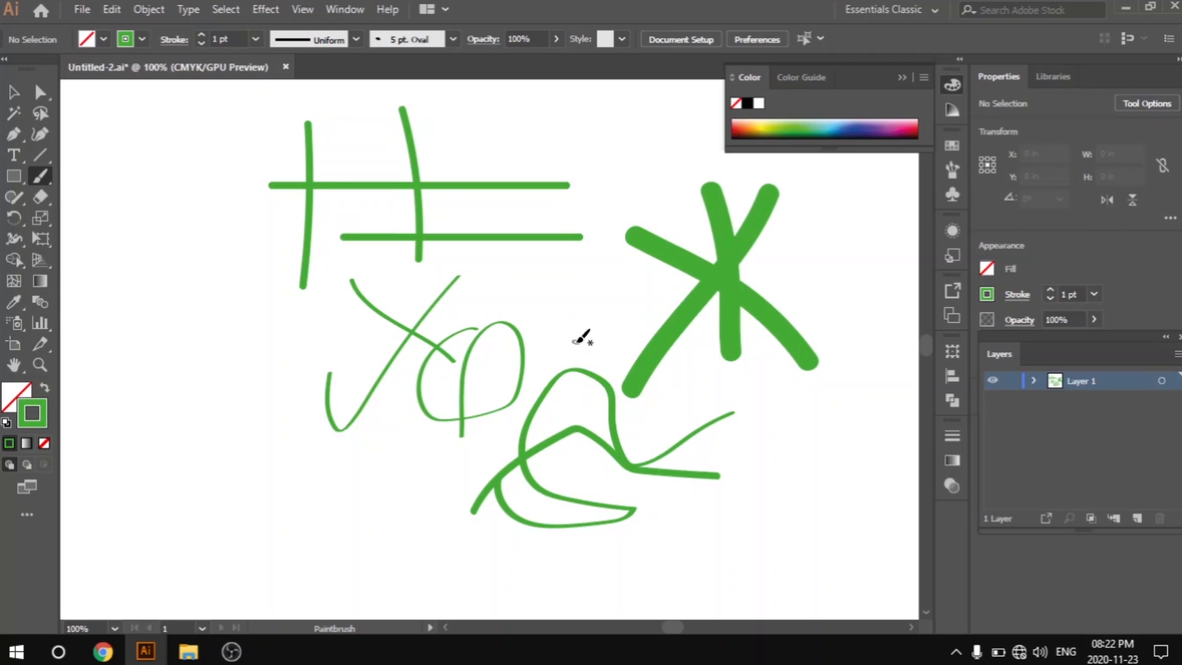
# Choose the 5 pt. Flat brush and paint a long curling stroke, a short vertical stroke and a short horizontal stroke in the empty area.
pyautogui.click(453, 39)
pyautogui.click(414, 78)
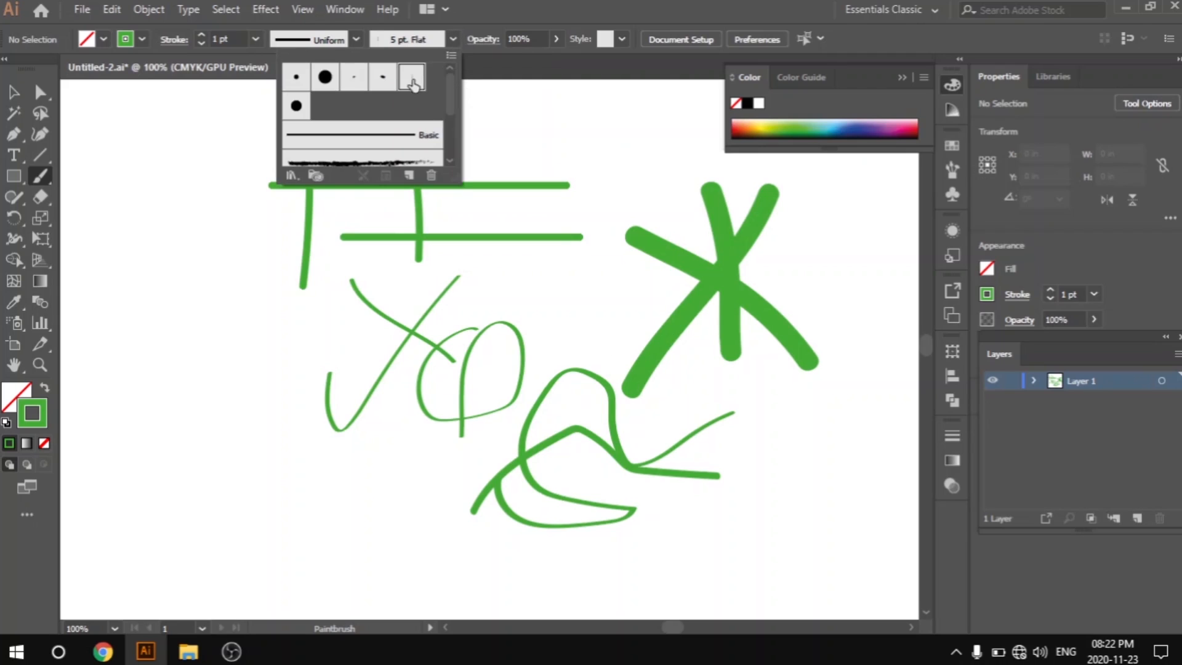
pyautogui.click(252, 319)
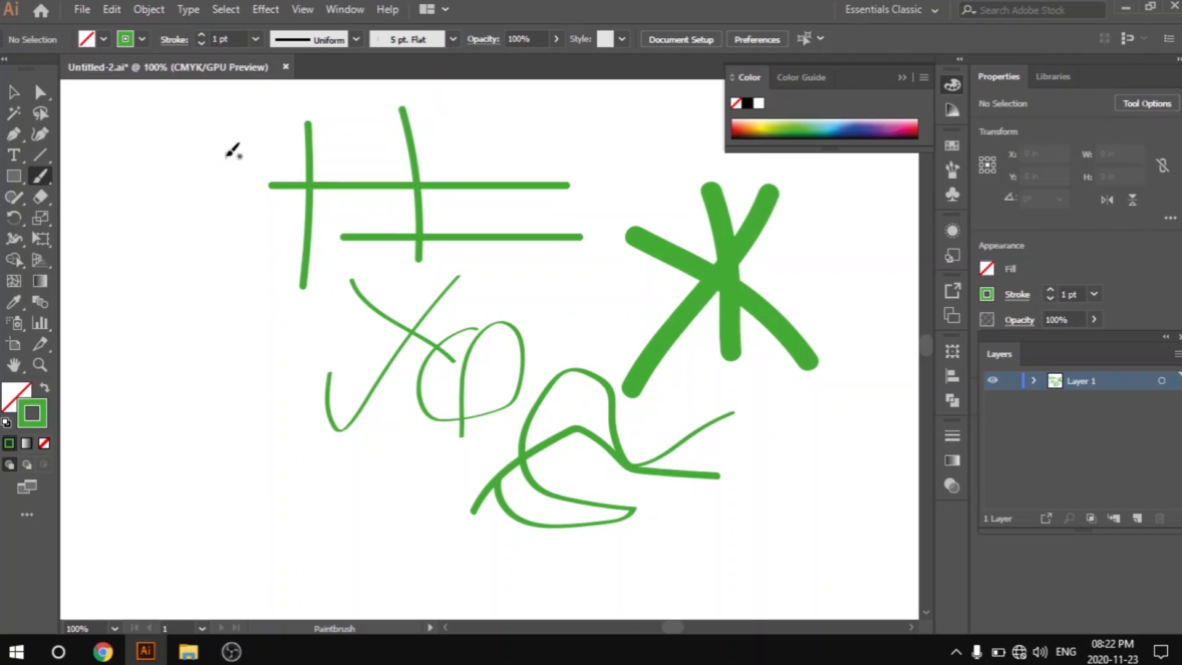
pyautogui.moveTo(221, 152)
pyautogui.mouseDown()
pyautogui.moveTo(158, 291)
pyautogui.moveTo(143, 263)
pyautogui.moveTo(205, 359)
pyautogui.moveTo(291, 362)
pyautogui.moveTo(263, 286)
pyautogui.mouseUp()
pyautogui.moveTo(223, 428); pyautogui.dragTo(215, 323)
pyautogui.moveTo(293, 418); pyautogui.dragTo(198, 419)
# Choose the Touch Calligraphic brush and paint four thick strokes crossing in a star shape below the thin curved strokes.
pyautogui.click(453, 39)
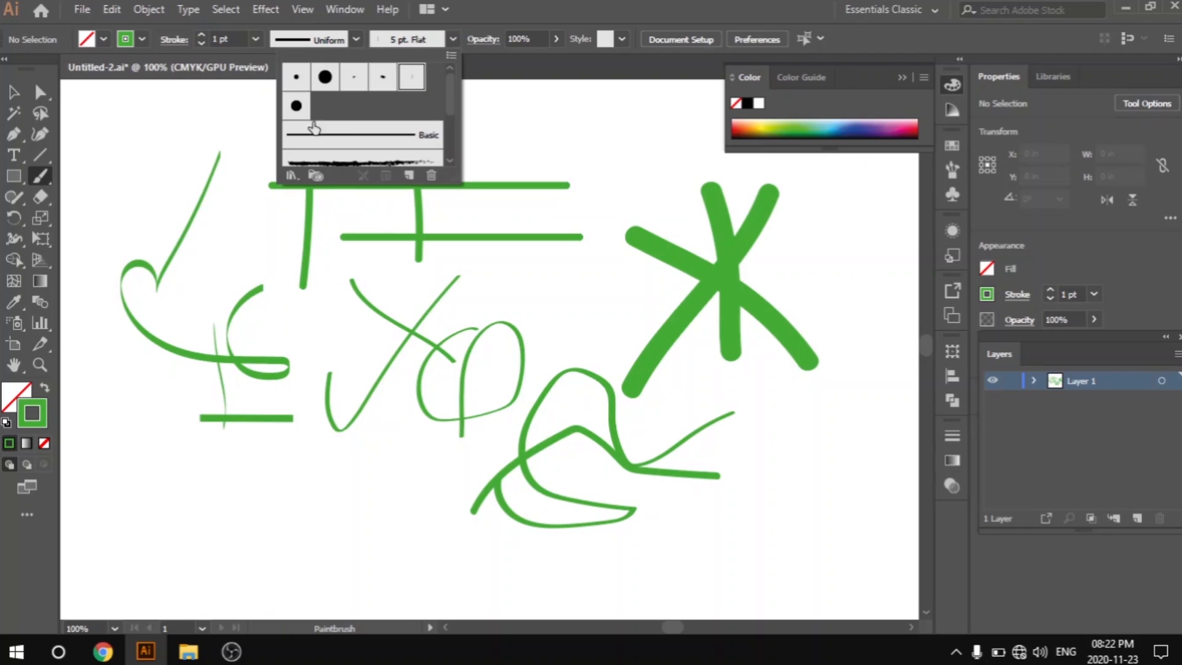
pyautogui.click(296, 107)
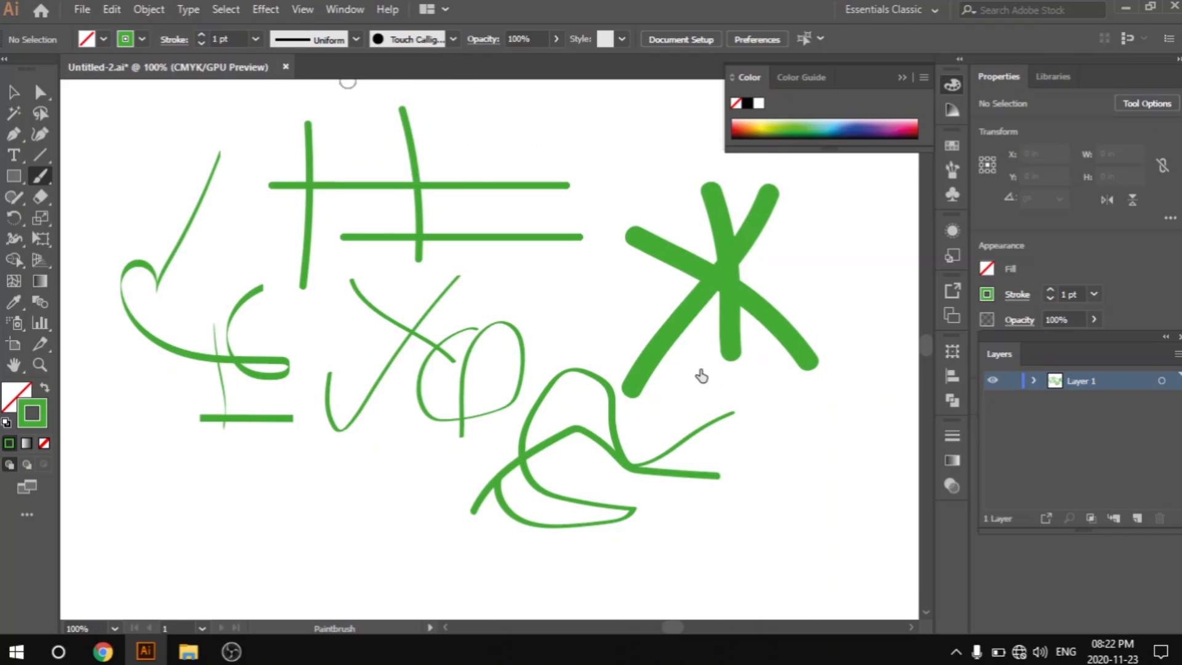
pyautogui.scroll(-3, 702, 370)
pyautogui.moveTo(386, 326); pyautogui.dragTo(331, 466)
pyautogui.moveTo(247, 381)
pyautogui.mouseDown()
pyautogui.moveTo(428, 428)
pyautogui.moveTo(442, 446)
pyautogui.mouseUp()
pyautogui.scroll(3, 529, 471)
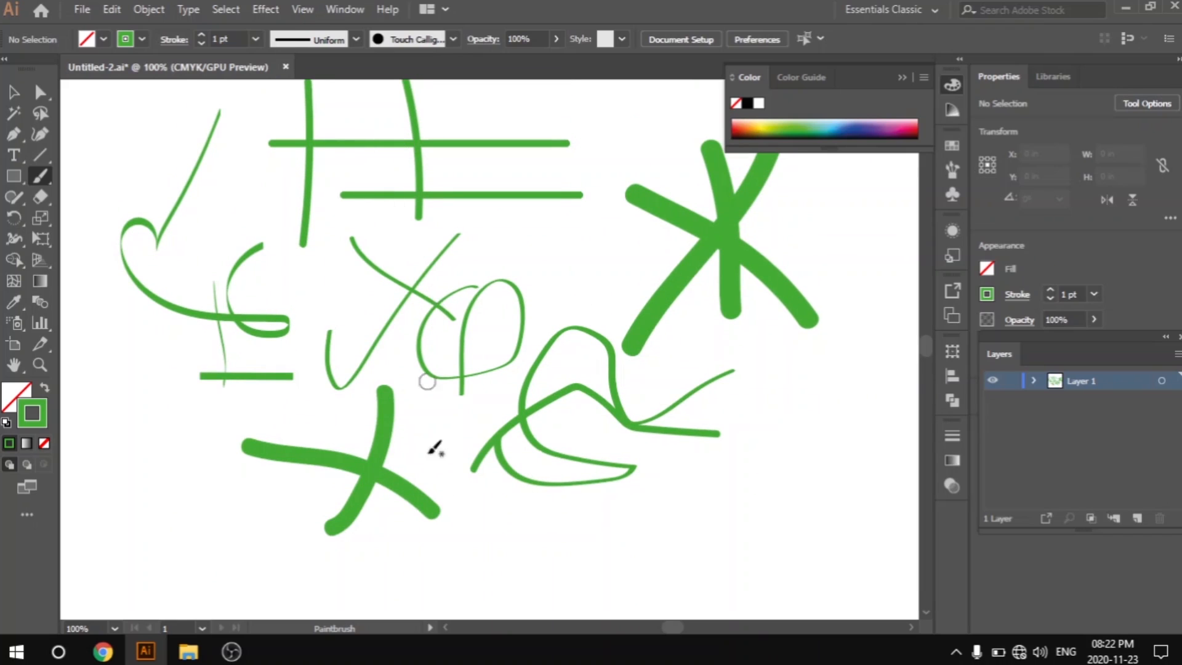
pyautogui.moveTo(345, 373); pyautogui.dragTo(419, 537)
pyautogui.moveTo(443, 414); pyautogui.dragTo(288, 483)
pyautogui.scroll(5, 576, 443)
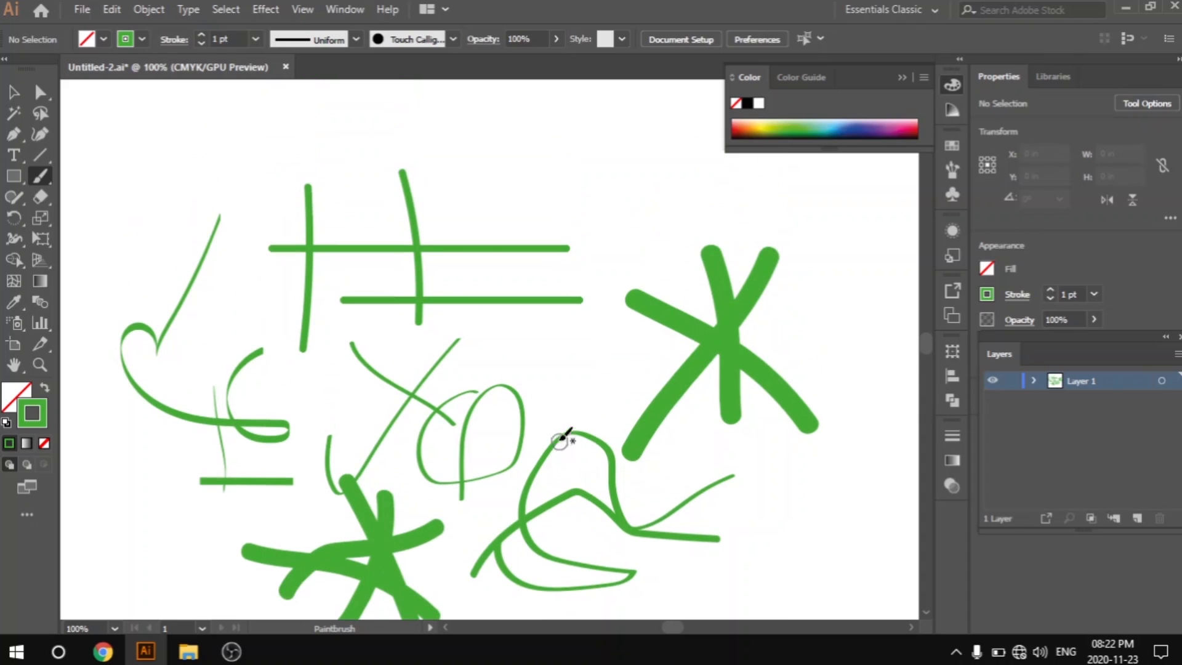
# Select all the painted strokes and delete them to clear the artboard.
pyautogui.click(453, 39)
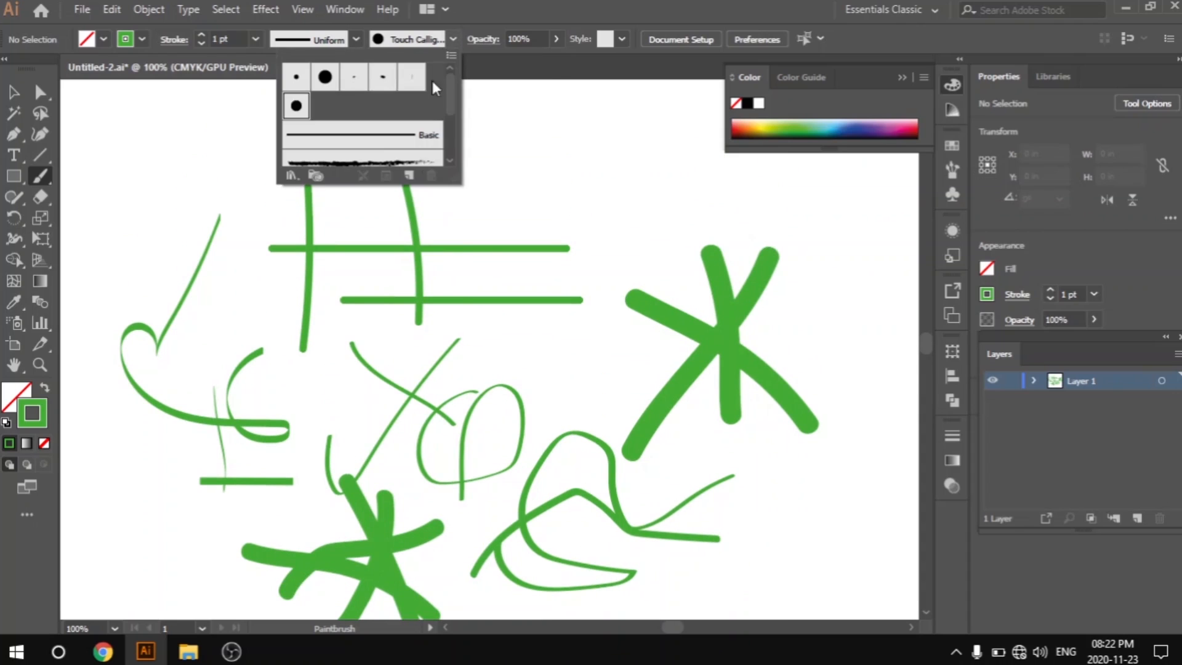
pyautogui.click(516, 180)
pyautogui.scroll(-3, 521, 175)
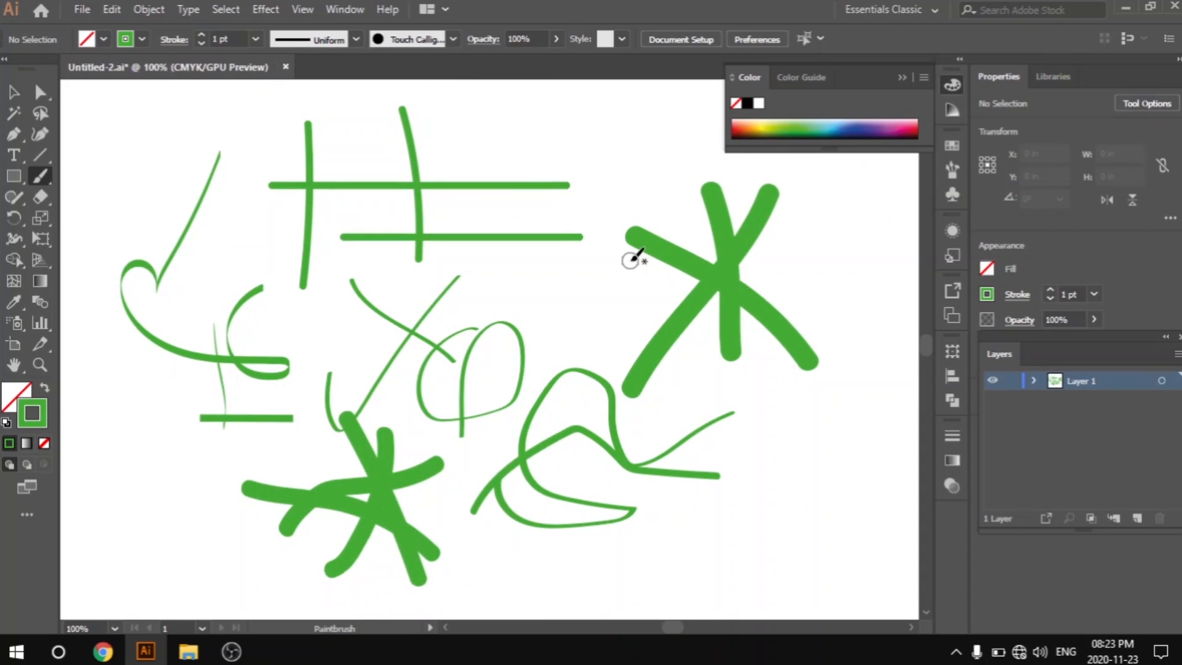
pyautogui.hotkey('ctrl', 'a')
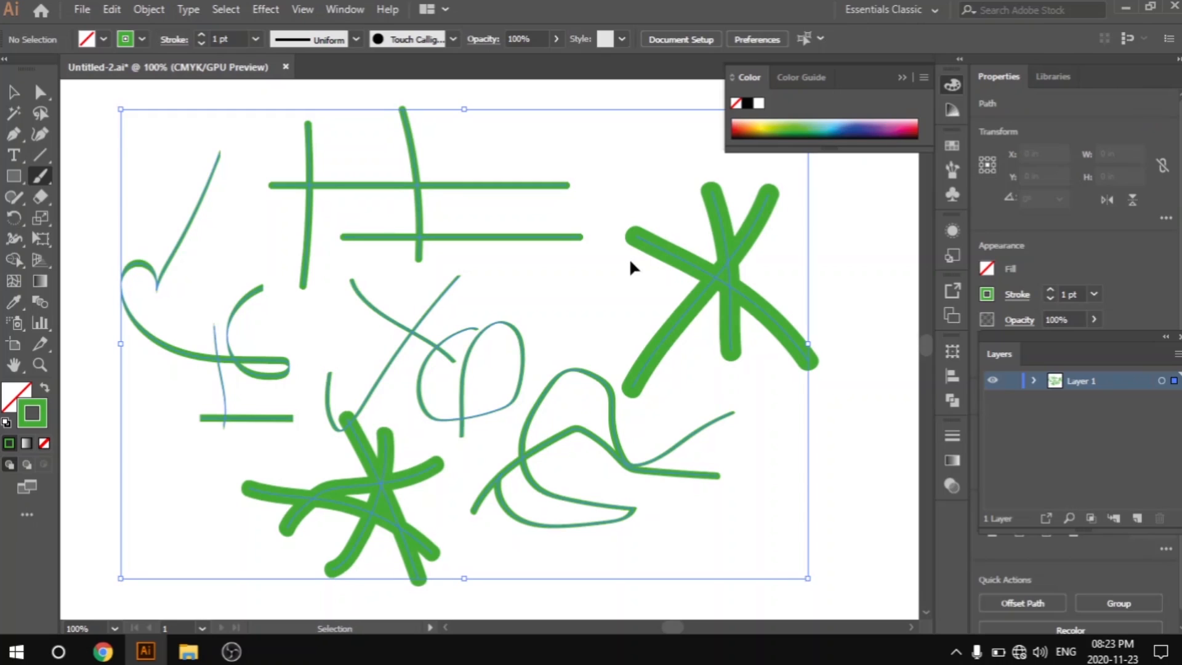
pyautogui.press('Delete')
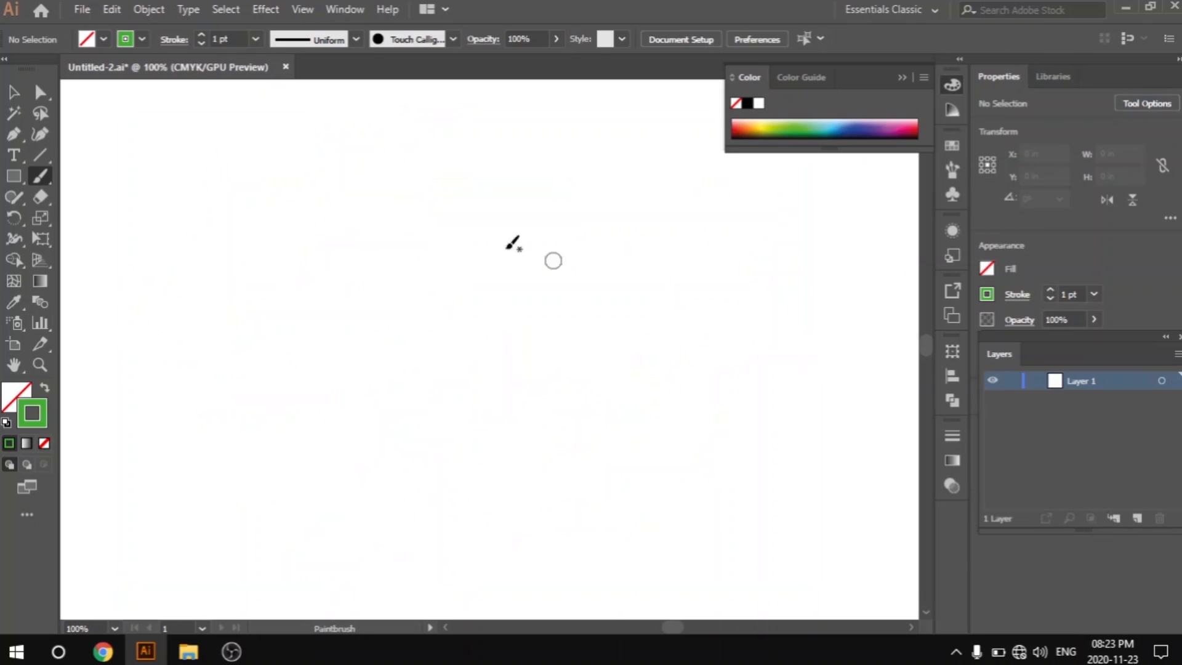
# Try the Basic brush definition and look through the other available brush definitions.
pyautogui.click(456, 40)
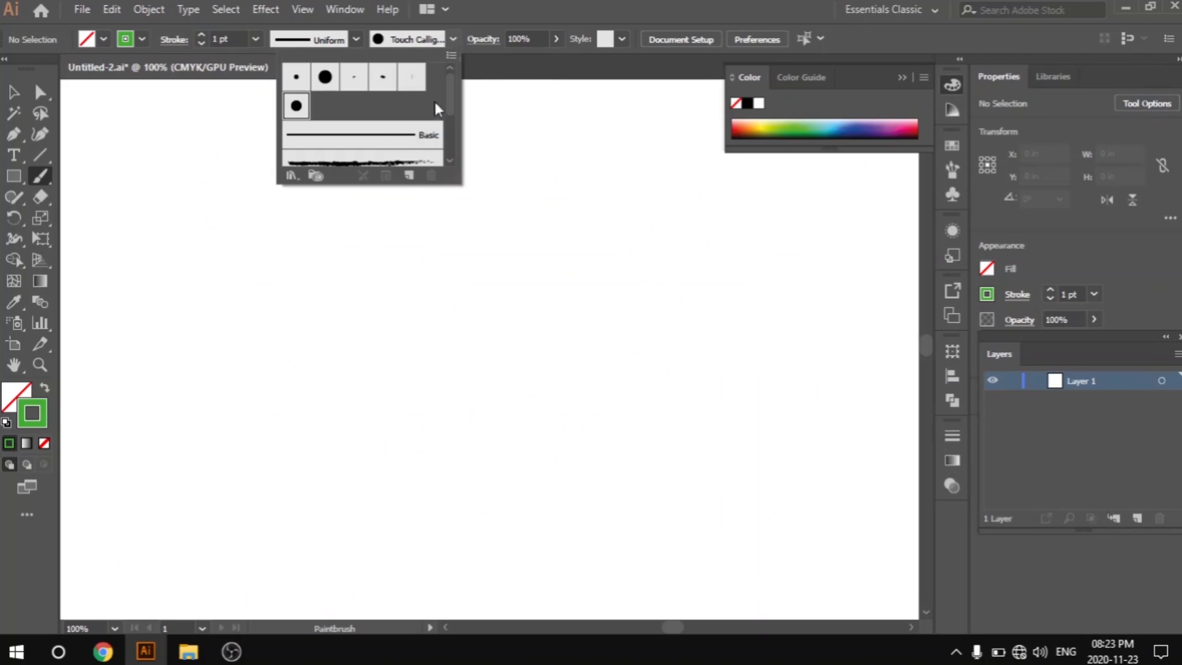
pyautogui.click(384, 142)
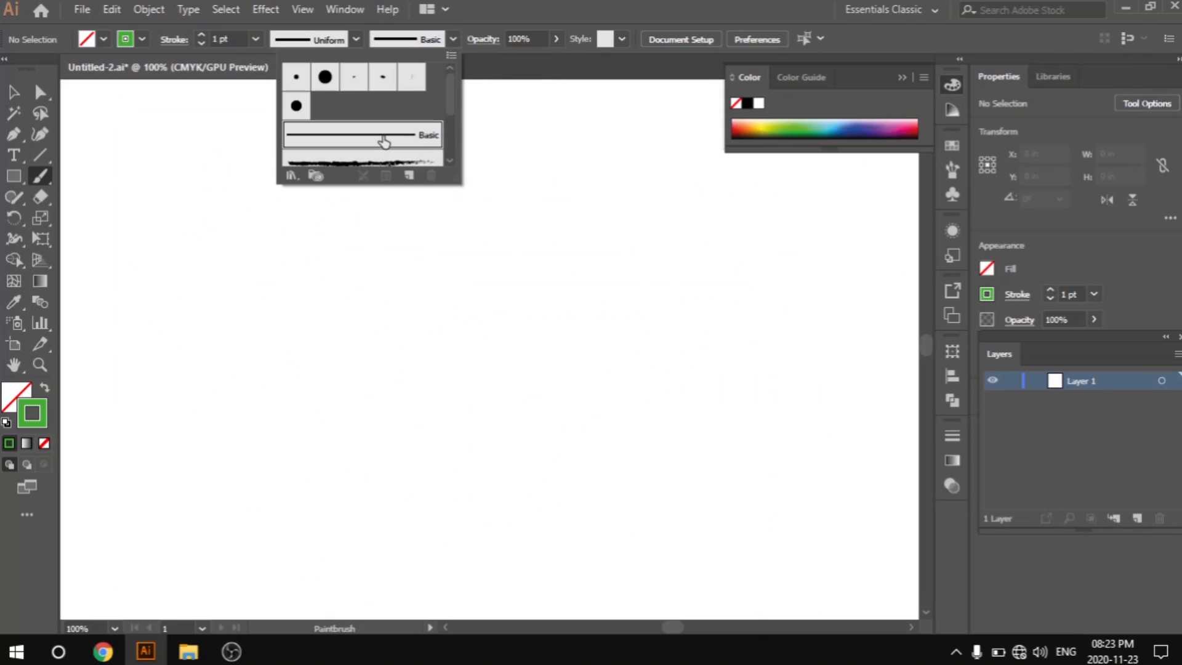
pyautogui.click(397, 255)
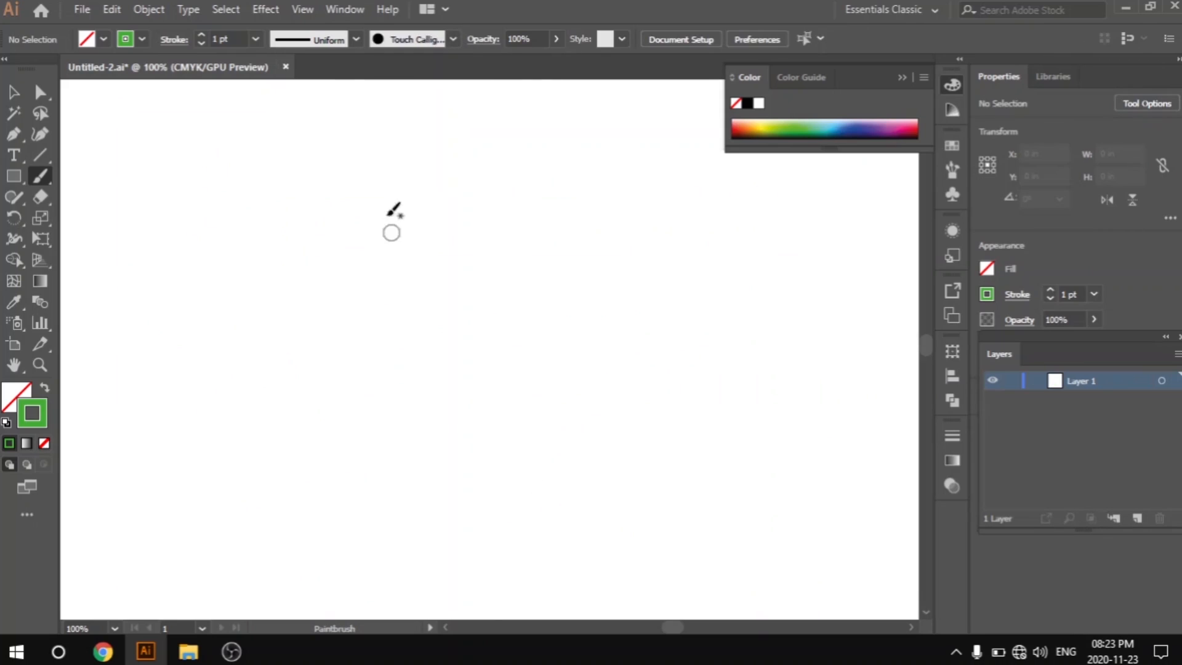
pyautogui.click(454, 38)
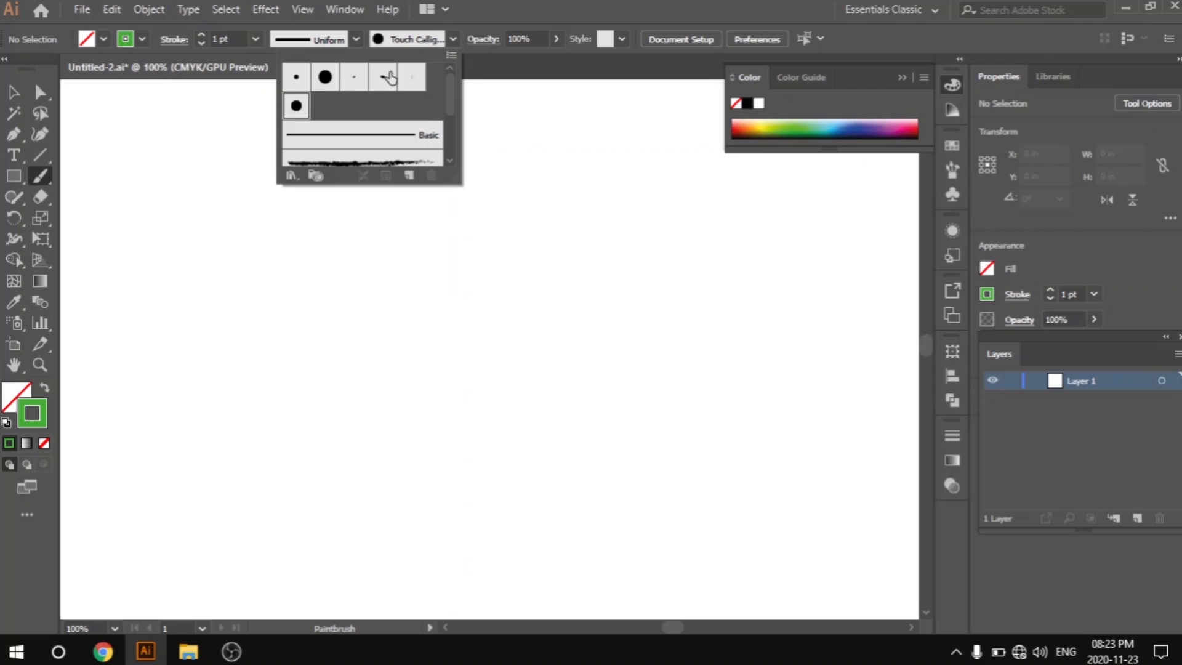
pyautogui.moveTo(451, 98)
pyautogui.mouseDown()
pyautogui.moveTo(453, 188)
pyautogui.moveTo(451, 92)
pyautogui.mouseUp()
pyautogui.moveTo(453, 87)
pyautogui.mouseDown()
pyautogui.moveTo(454, 140)
pyautogui.moveTo(466, 108)
pyautogui.mouseUp()
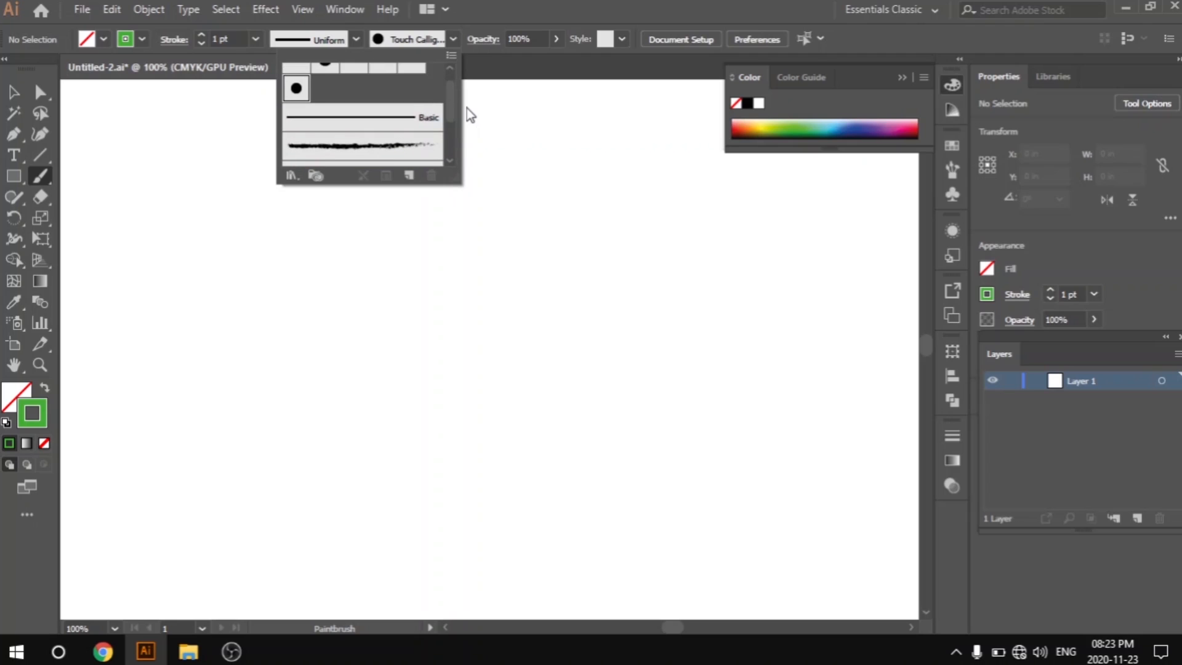
pyautogui.moveTo(452, 106); pyautogui.dragTo(452, 94)
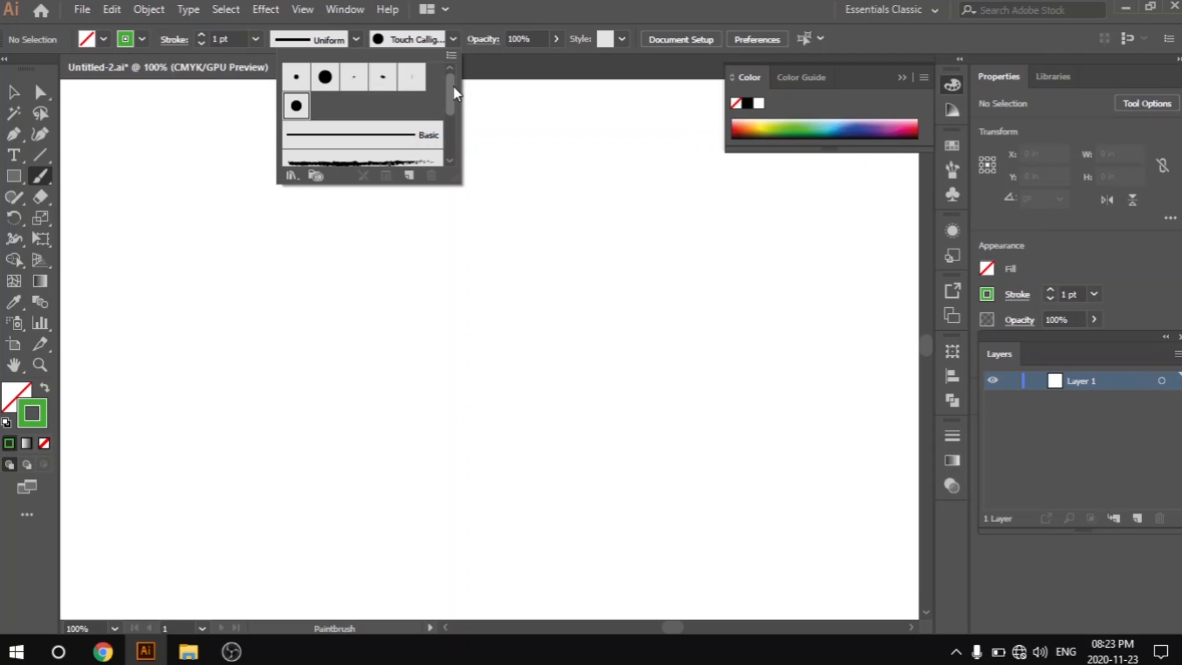
# Choose the 5 pt. Round brush and paint four strokes crossing in a star shape on the empty artboard.
pyautogui.click(295, 77)
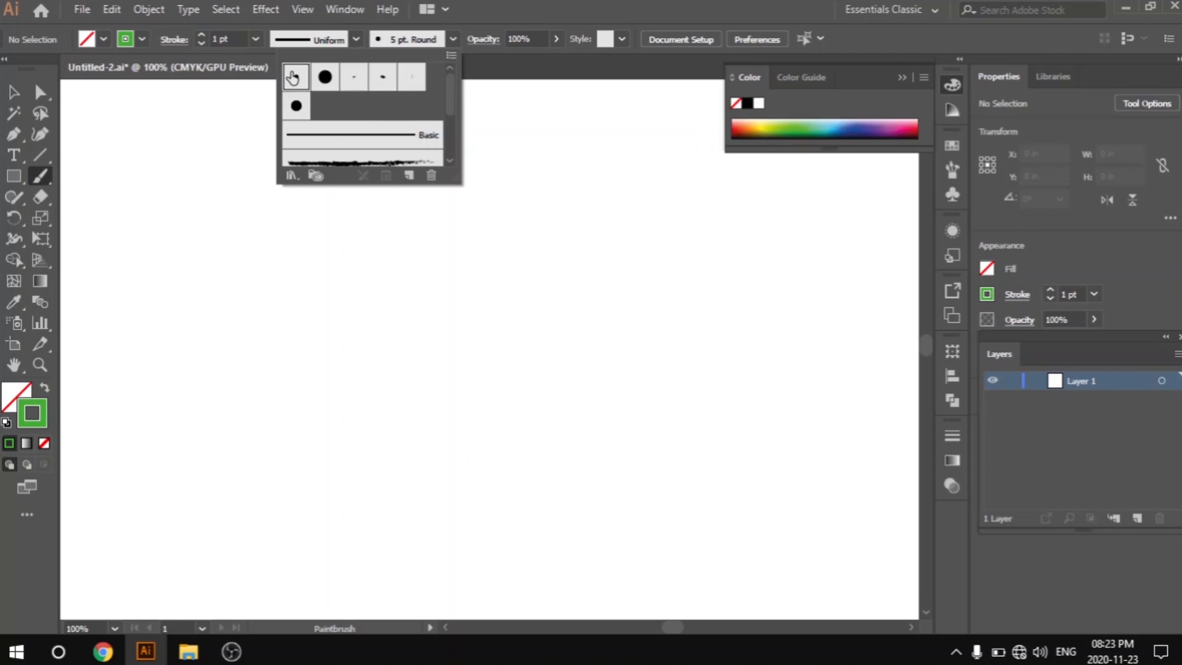
pyautogui.click(385, 141)
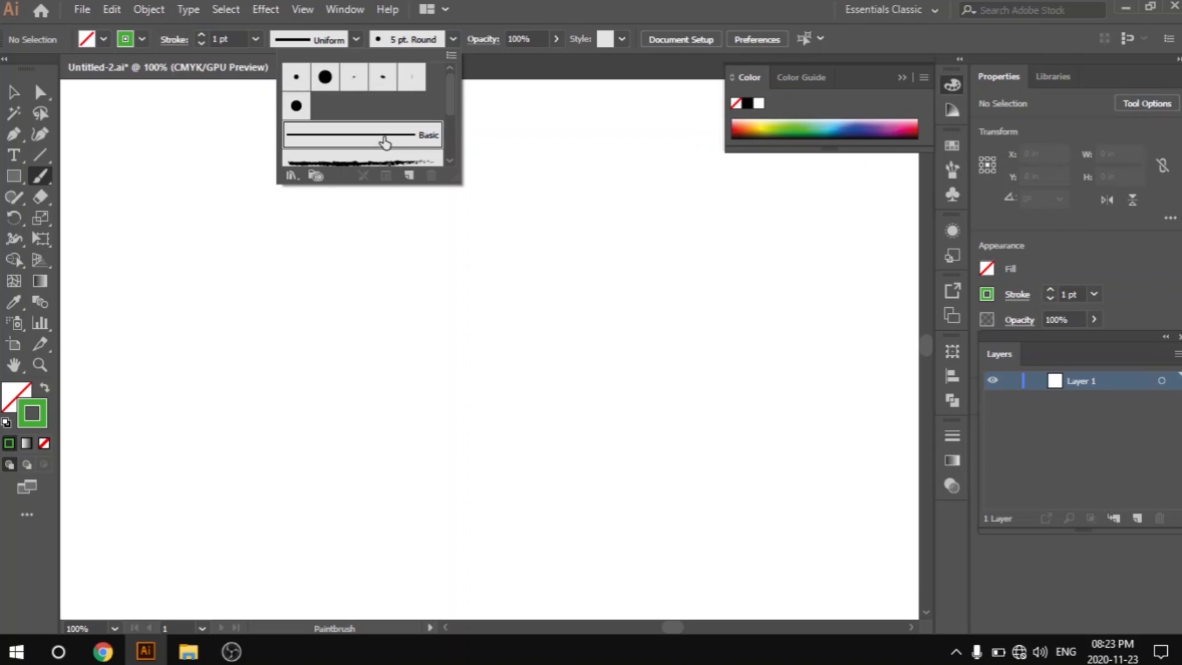
pyautogui.click(567, 245)
pyautogui.moveTo(442, 164); pyautogui.dragTo(411, 316)
pyautogui.moveTo(345, 223); pyautogui.dragTo(527, 245)
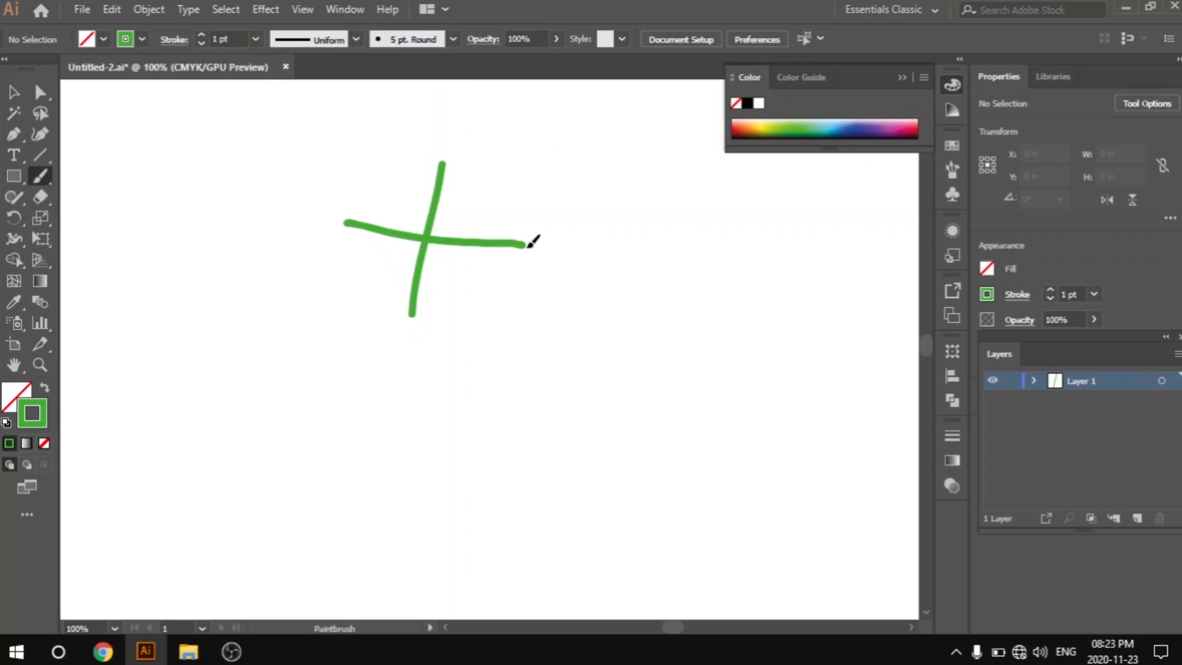
pyautogui.moveTo(505, 191)
pyautogui.mouseDown()
pyautogui.moveTo(414, 227)
pyautogui.moveTo(381, 268)
pyautogui.mouseUp()
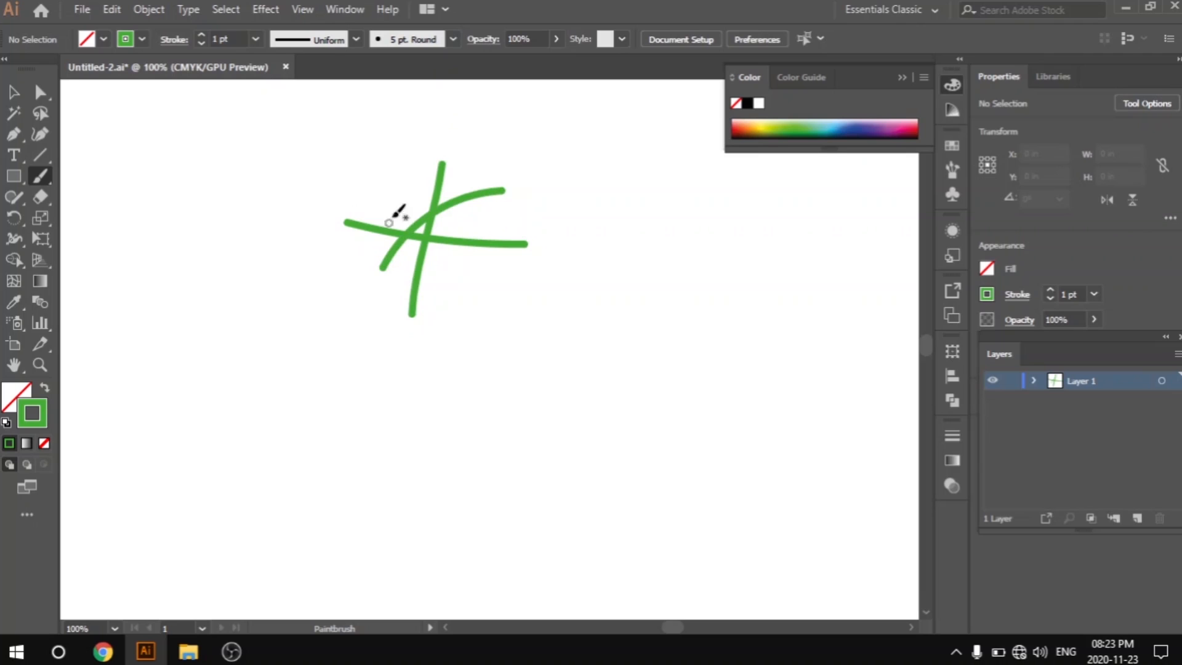
pyautogui.moveTo(402, 174); pyautogui.dragTo(457, 289)
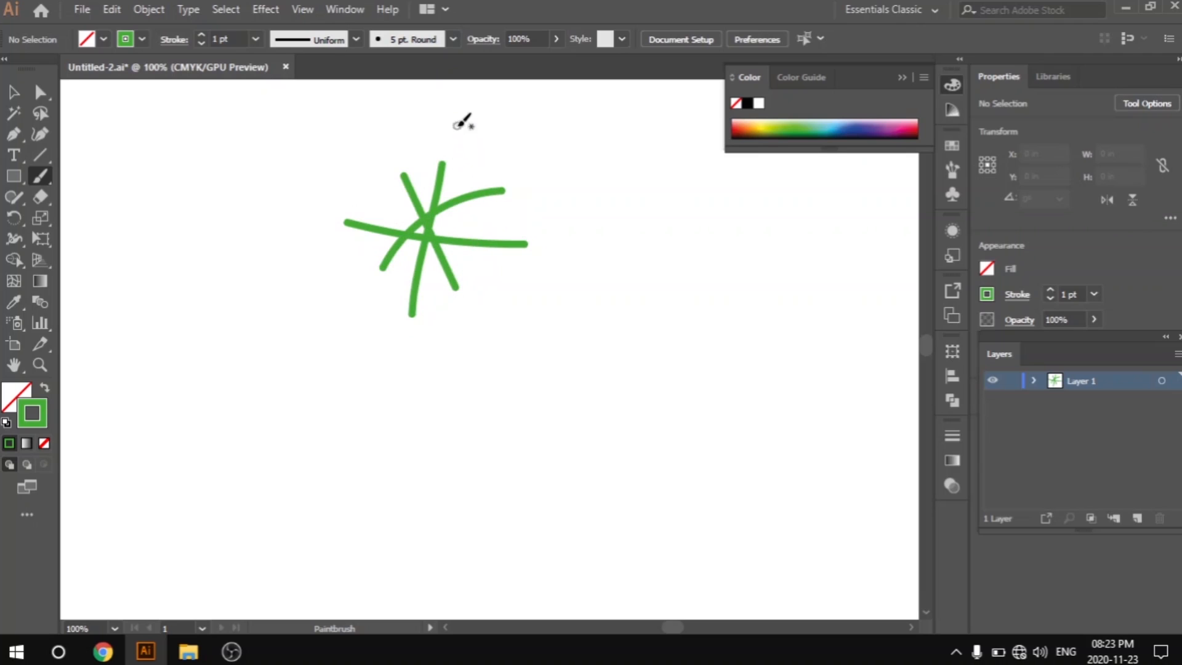
# Choose the rough charcoal-textured brush and paint crossing strokes inside a large rounded outline beside the star, plus a V shape below the star.
pyautogui.click(453, 39)
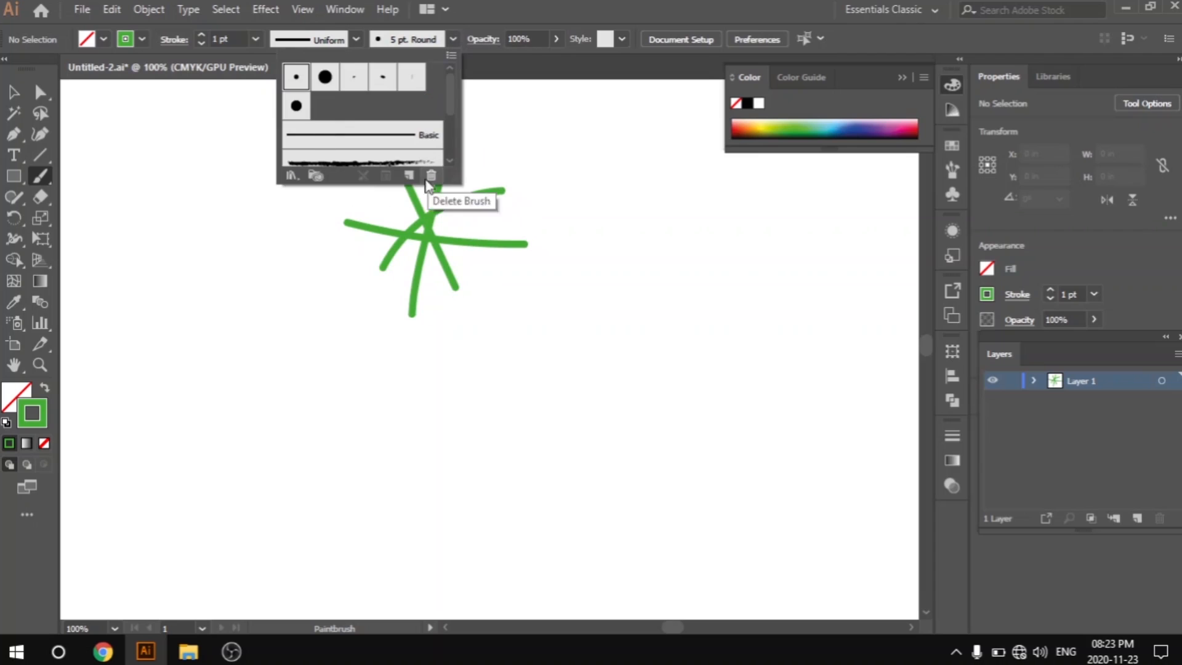
pyautogui.moveTo(454, 95); pyautogui.dragTo(453, 106)
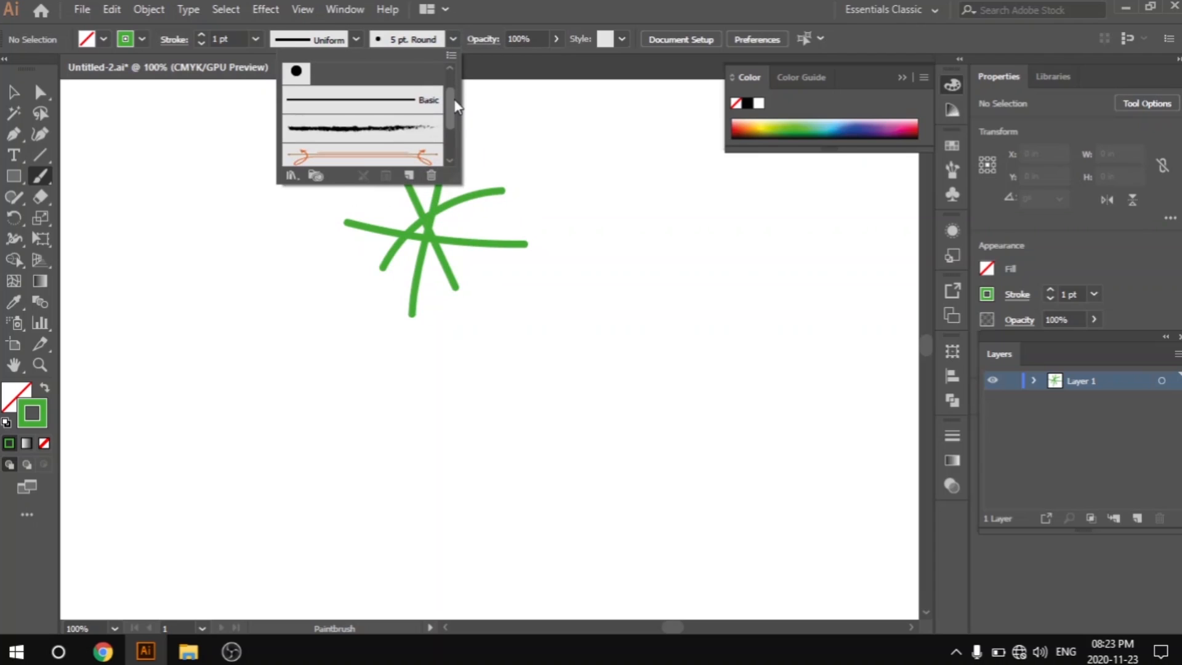
pyautogui.click(384, 135)
pyautogui.click(546, 235)
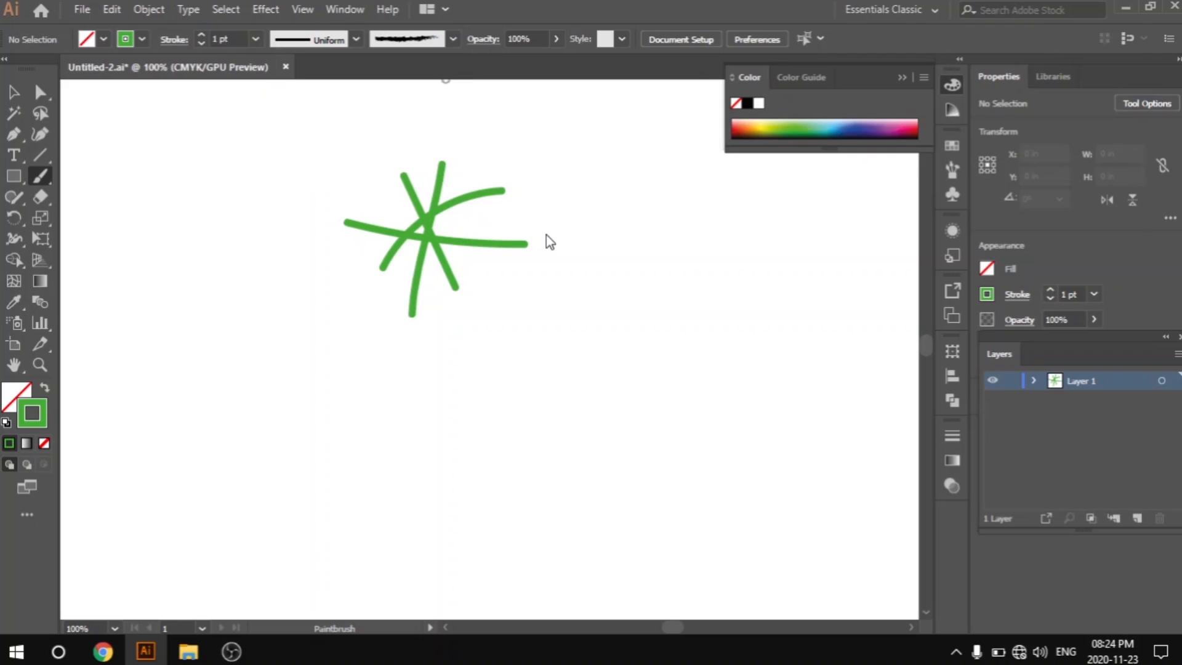
pyautogui.moveTo(734, 217); pyautogui.dragTo(589, 412)
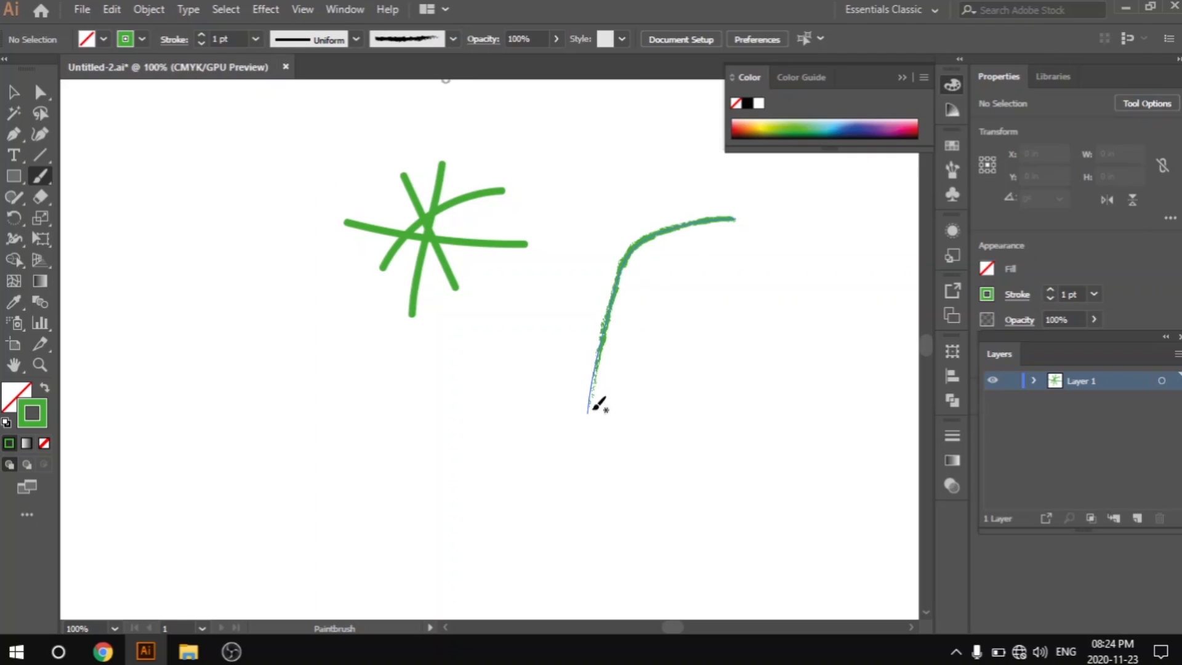
pyautogui.moveTo(718, 365); pyautogui.dragTo(644, 194)
pyautogui.moveTo(567, 185); pyautogui.dragTo(682, 416)
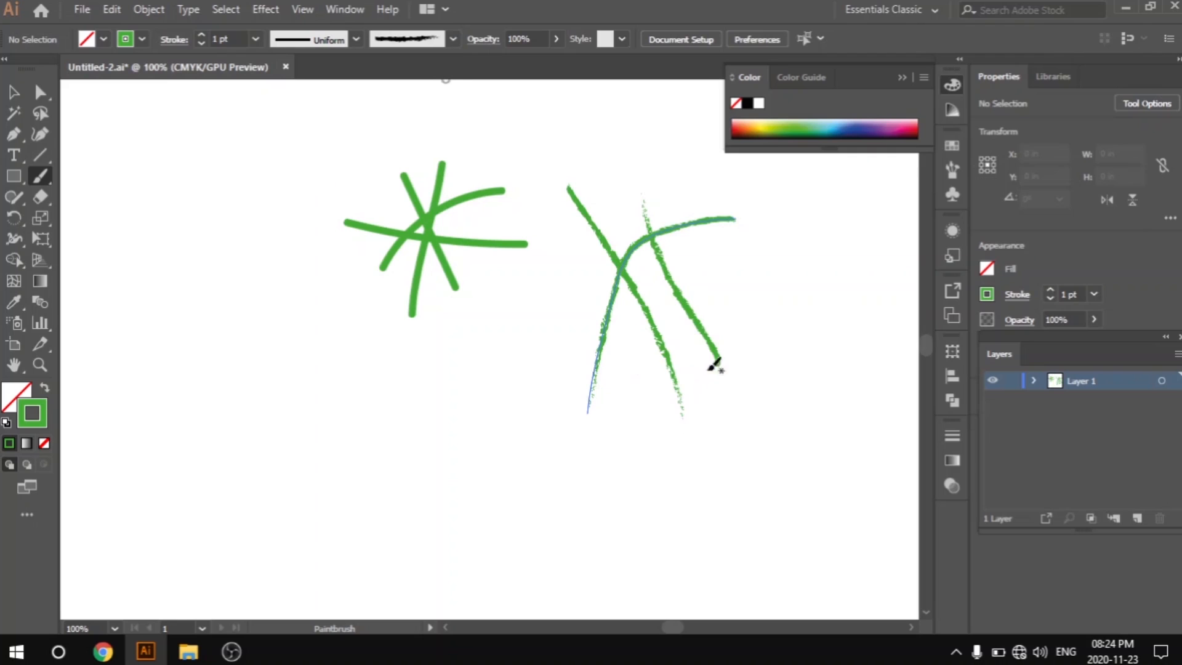
pyautogui.moveTo(770, 259)
pyautogui.mouseDown()
pyautogui.moveTo(513, 324)
pyautogui.moveTo(480, 381)
pyautogui.mouseUp()
pyautogui.moveTo(742, 323); pyautogui.dragTo(684, 165)
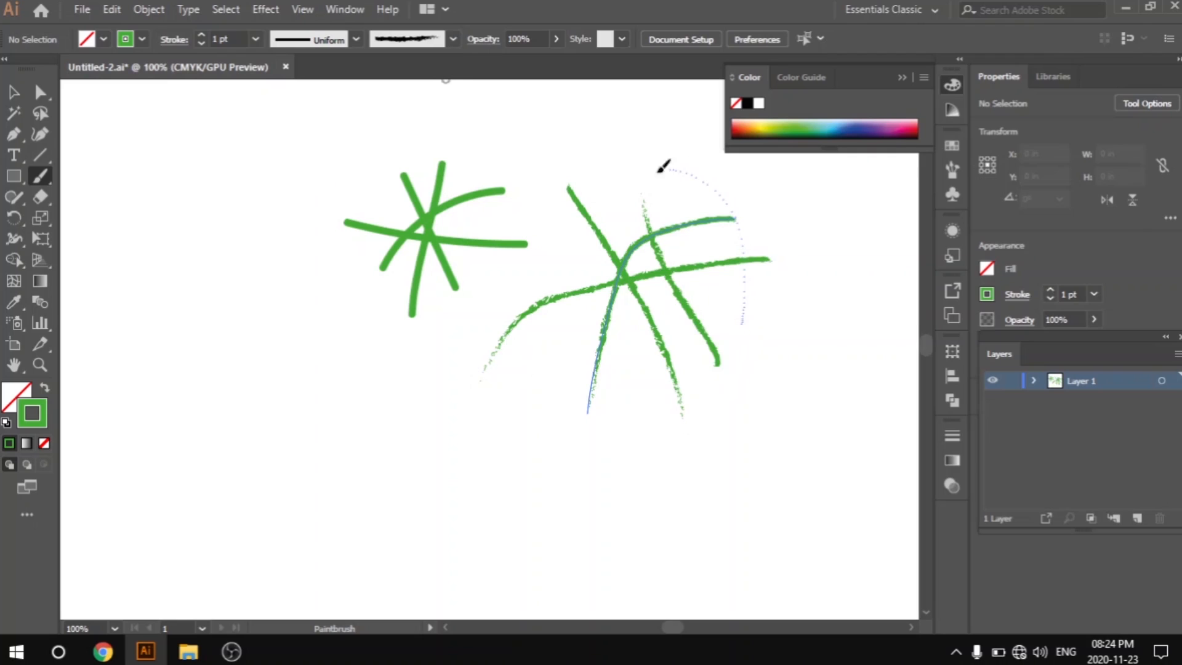
pyautogui.moveTo(577, 401)
pyautogui.mouseDown()
pyautogui.moveTo(708, 385)
pyautogui.moveTo(739, 295)
pyautogui.mouseUp()
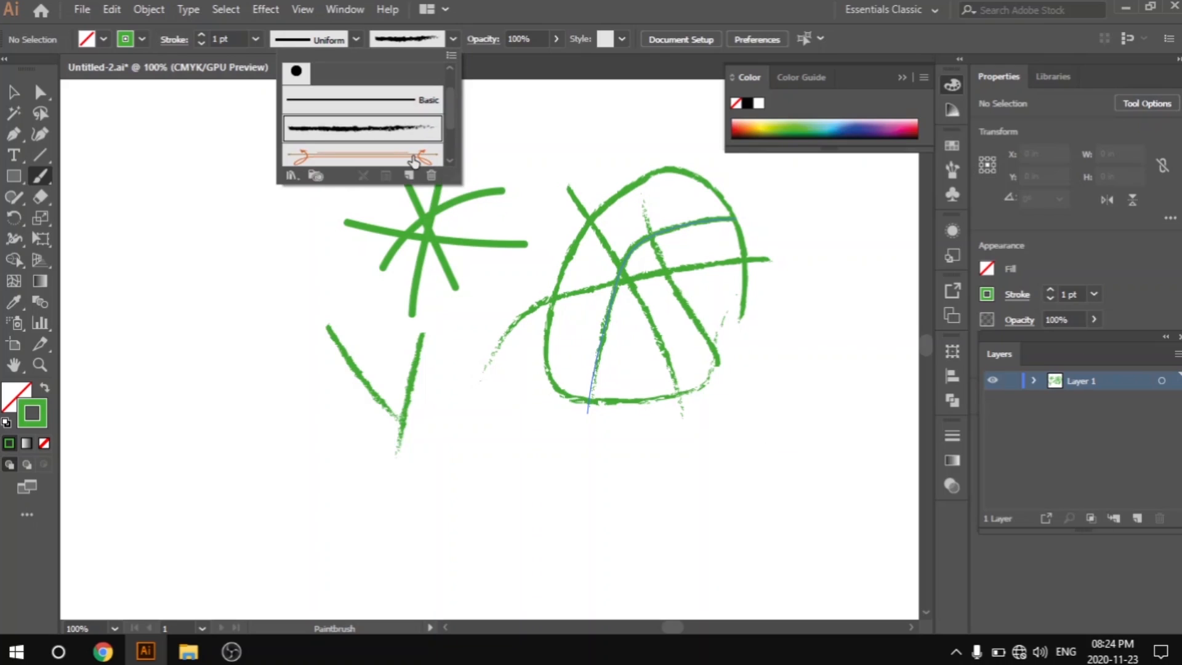
# Choose the orange double-arrow banner brush and paint a curved stroke with two crossing strokes below it, beside the green star.
pyautogui.click(413, 159)
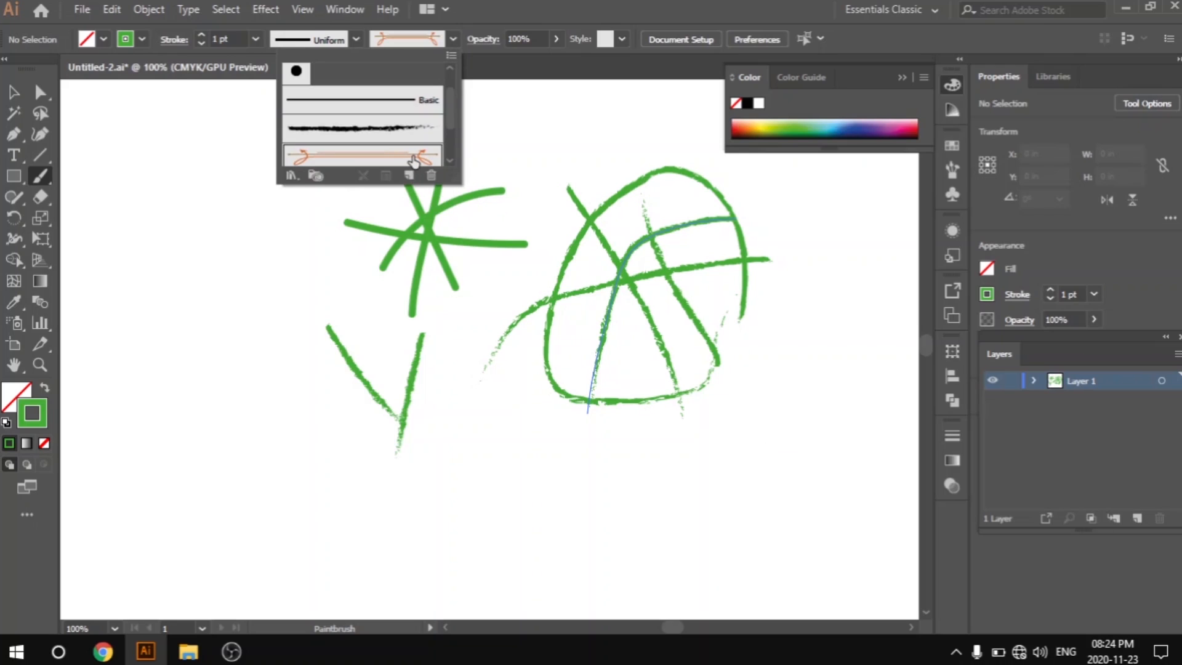
pyautogui.click(310, 271)
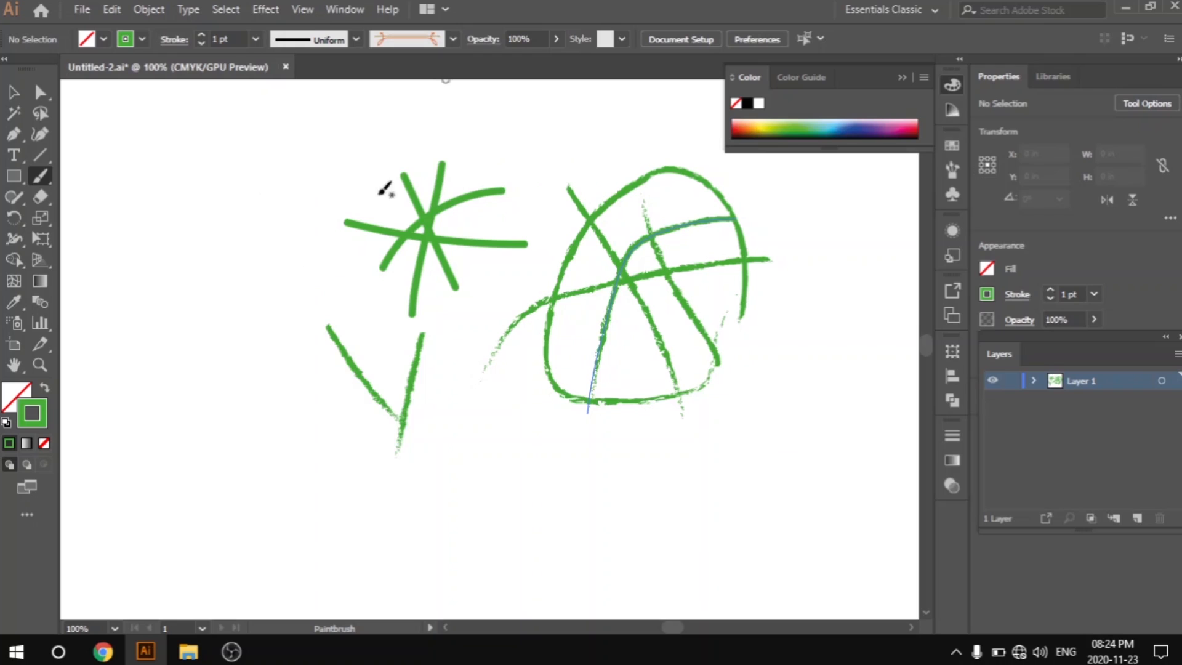
pyautogui.moveTo(371, 167)
pyautogui.mouseDown()
pyautogui.moveTo(256, 166)
pyautogui.moveTo(183, 259)
pyautogui.mouseUp()
pyautogui.moveTo(311, 281)
pyautogui.mouseDown()
pyautogui.moveTo(281, 281)
pyautogui.moveTo(210, 223)
pyautogui.mouseUp()
pyautogui.moveTo(309, 232)
pyautogui.mouseDown()
pyautogui.moveTo(251, 288)
pyautogui.moveTo(234, 327)
pyautogui.mouseUp()
# Select the uppermost orange arrow stroke with the Selection tool and move it up and to the left, away from the crossing strokes.
pyautogui.scroll(3, 290, 335)
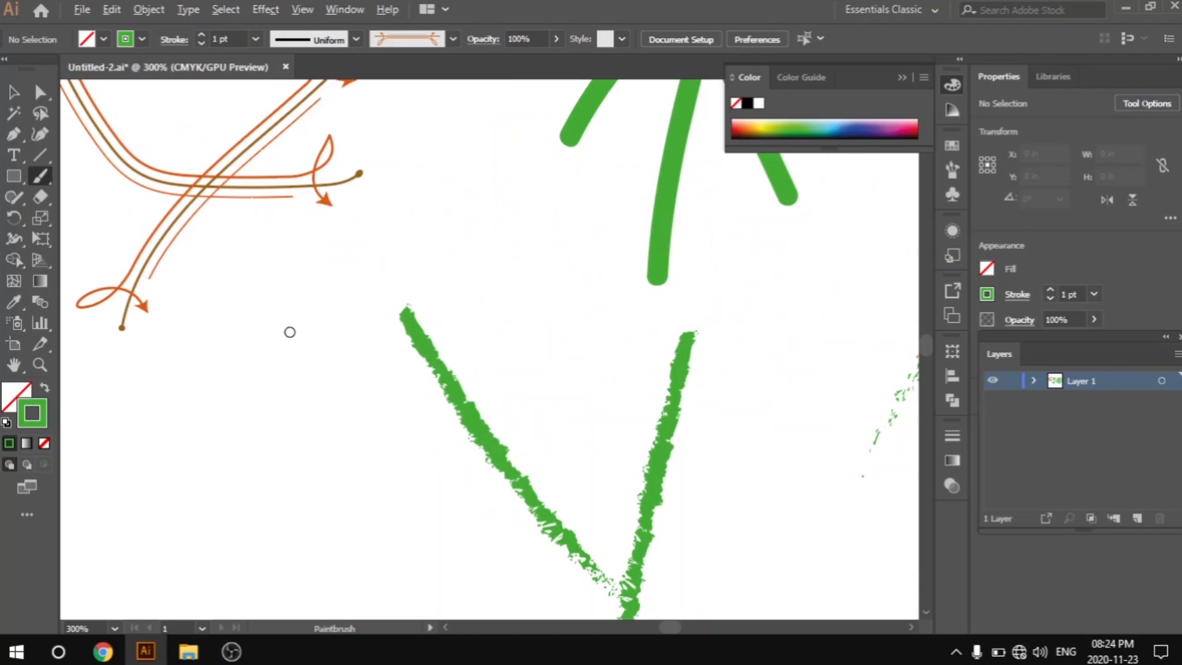
pyautogui.moveTo(250, 235); pyautogui.dragTo(535, 423)
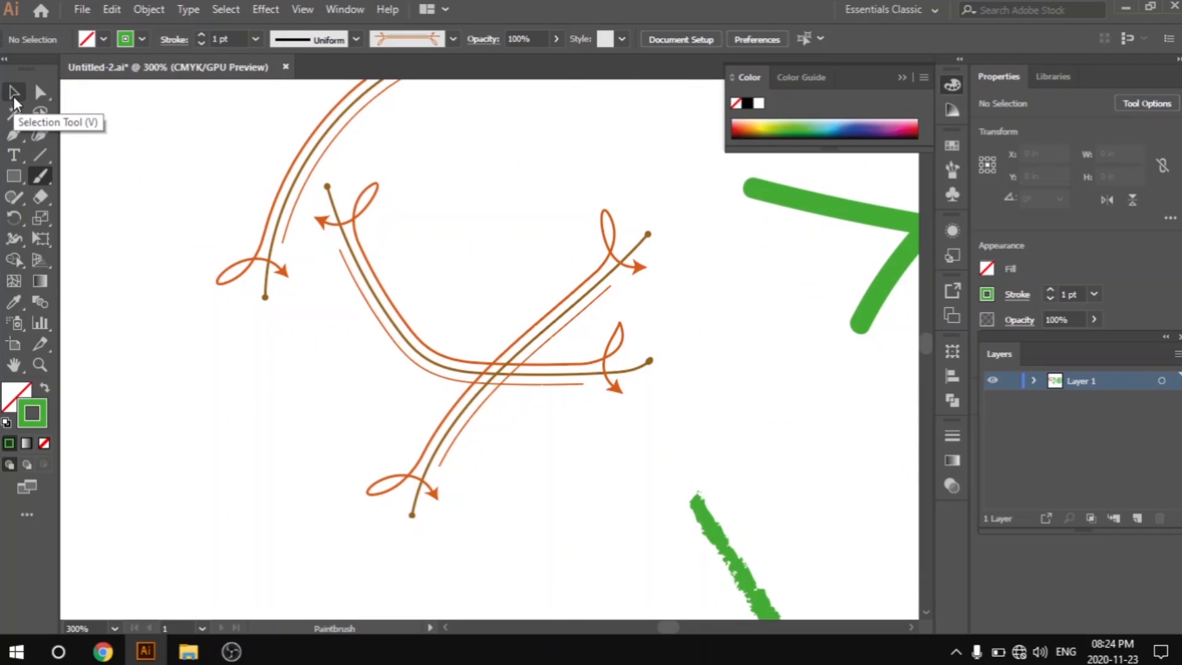
pyautogui.click(14, 97)
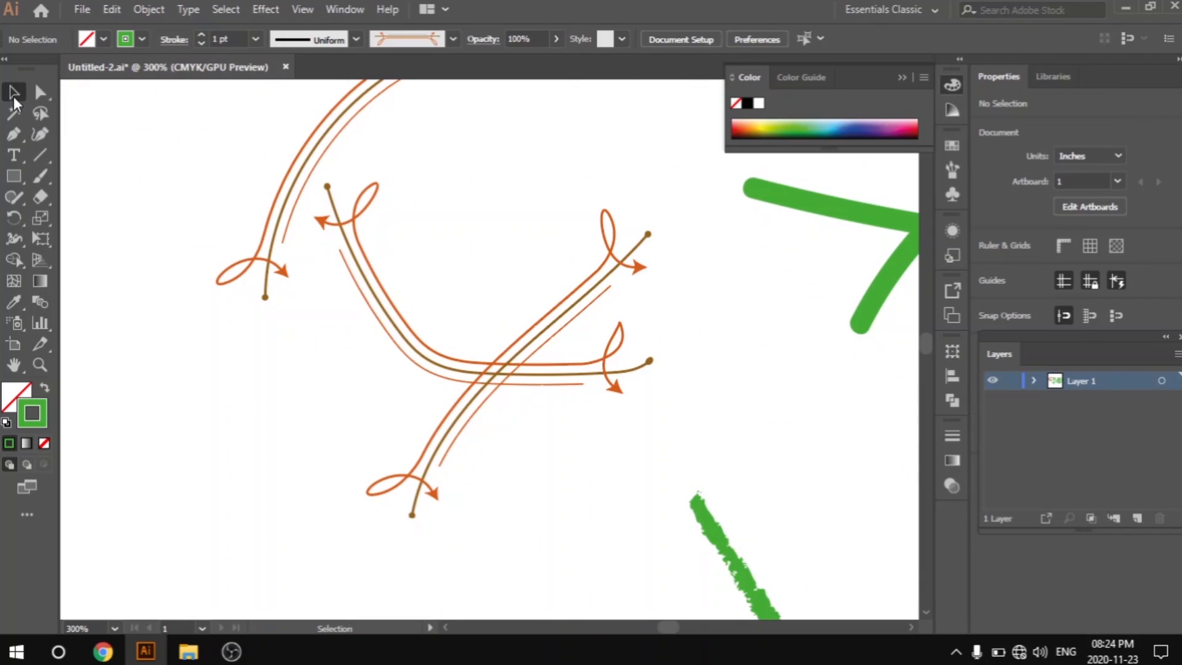
pyautogui.click(277, 264)
pyautogui.scroll(2, 345, 306)
pyautogui.scroll(3, 368, 294)
pyautogui.scroll(2, 696, 279)
pyautogui.moveTo(607, 249); pyautogui.dragTo(512, 178)
pyautogui.moveTo(732, 436); pyautogui.dragTo(625, 316)
pyautogui.click(664, 255)
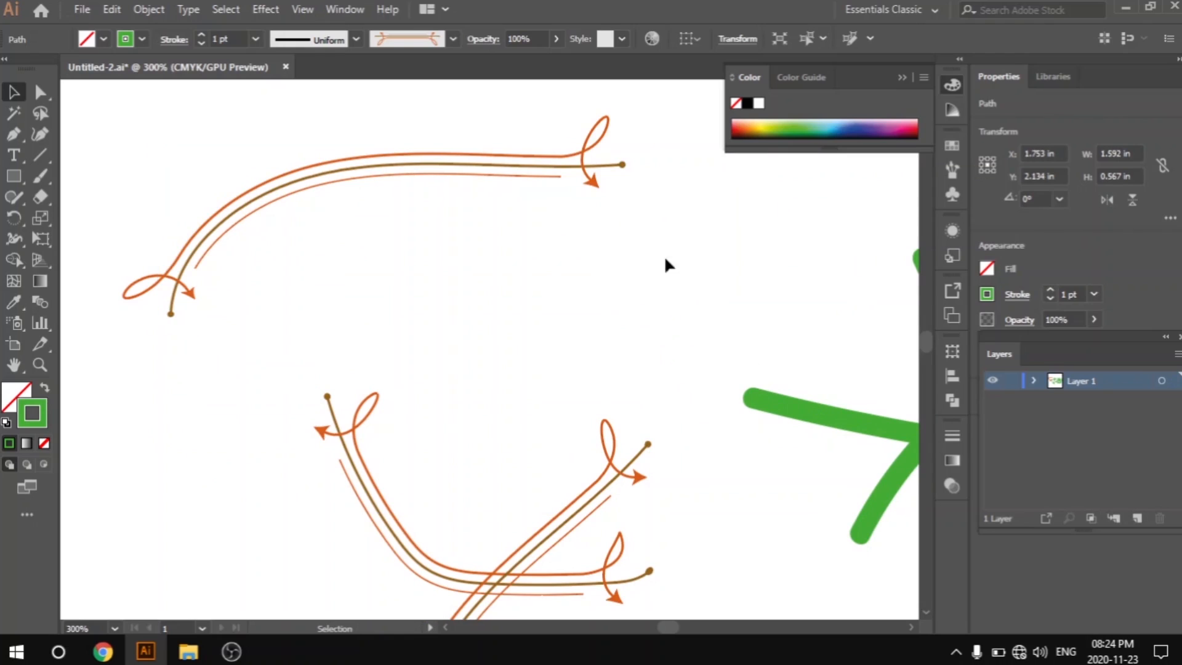
# Reshape the upper orange stroke with Direct Selection, repositioning its anchor points and placing the right end at about X 2.21 in, Y 2.13 in.
pyautogui.moveTo(200, 143); pyautogui.dragTo(289, 236)
pyautogui.click(39, 98)
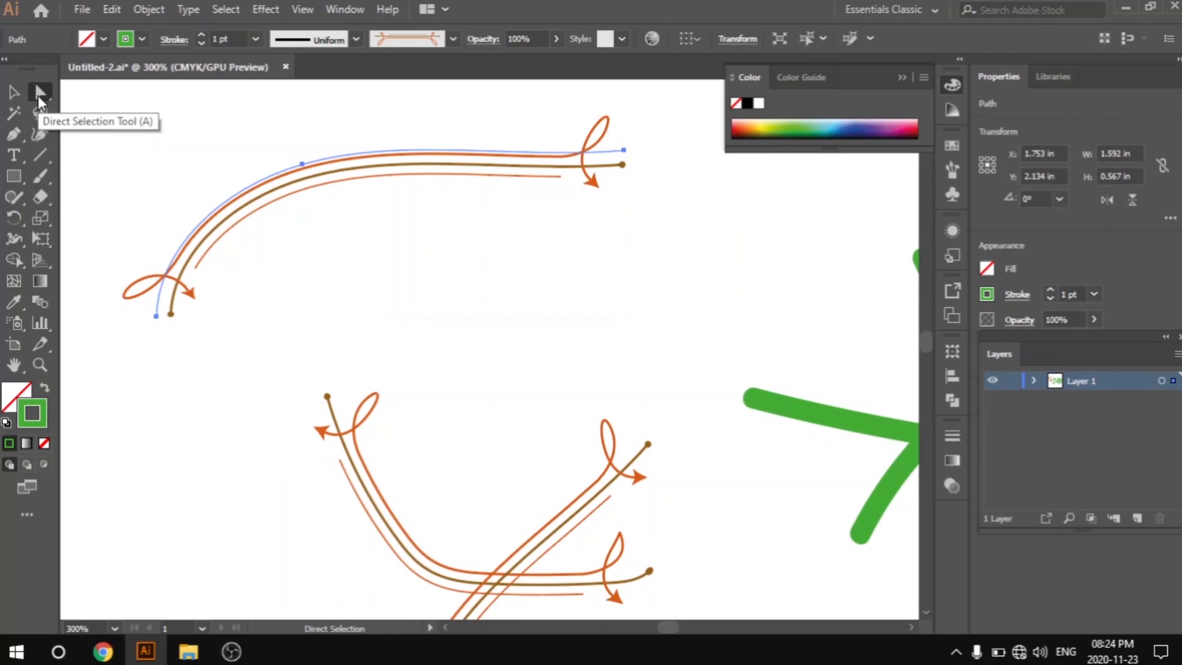
pyautogui.moveTo(158, 316); pyautogui.dragTo(232, 312)
pyautogui.moveTo(185, 275); pyautogui.dragTo(309, 349)
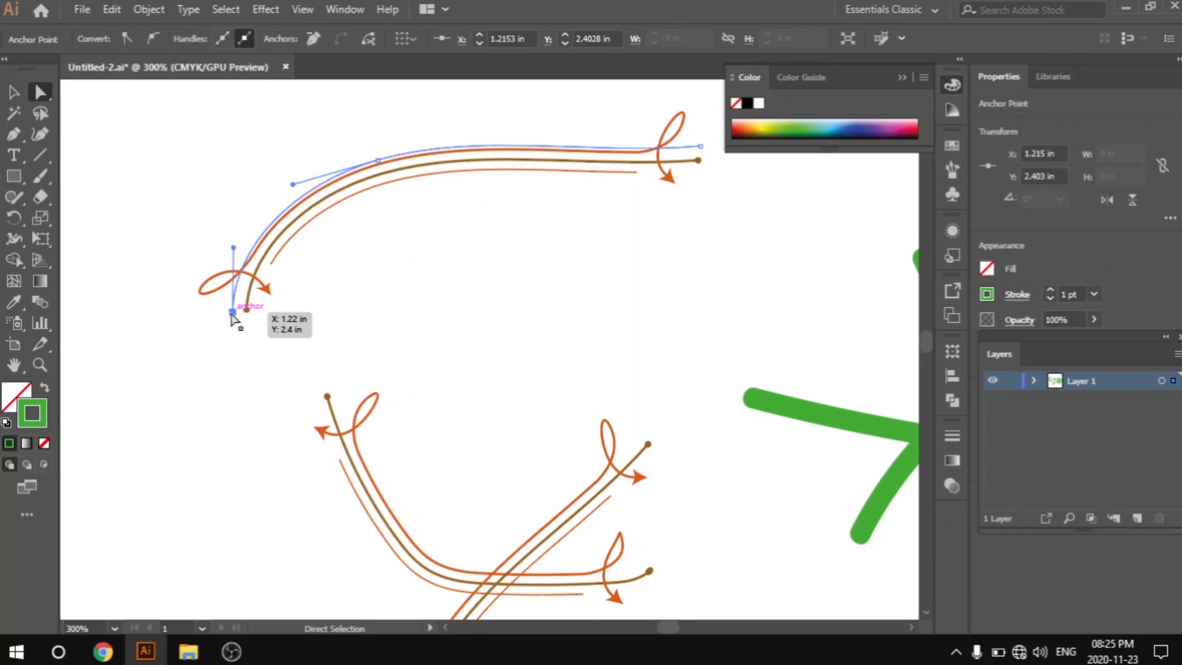
pyautogui.moveTo(233, 314); pyautogui.dragTo(523, 229)
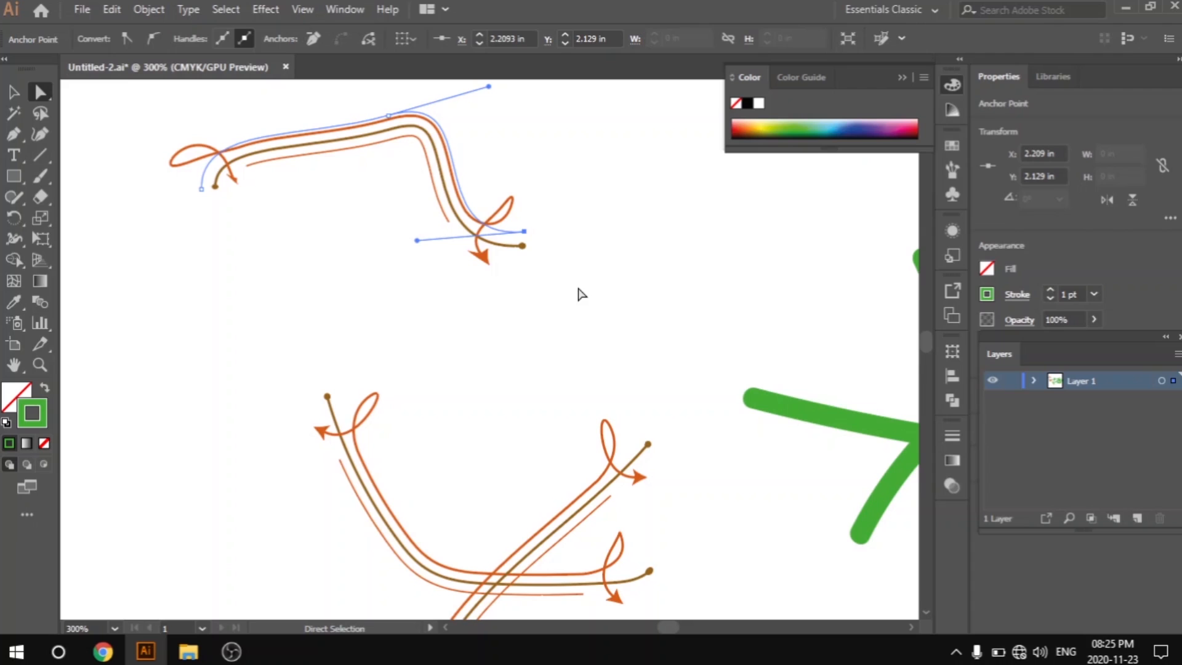
# Choose the 6.00 bristle brush and paint a curved stroke with a shorter diagonal stroke beside it, above the green star.
pyautogui.click(548, 282)
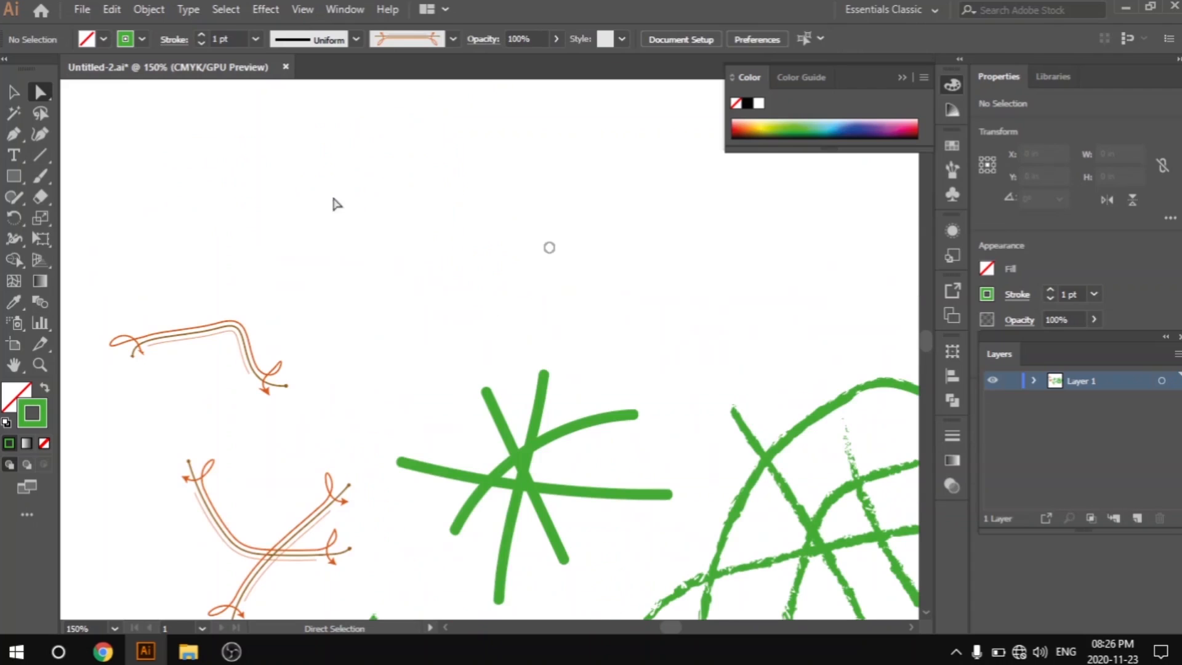
pyautogui.click(447, 36)
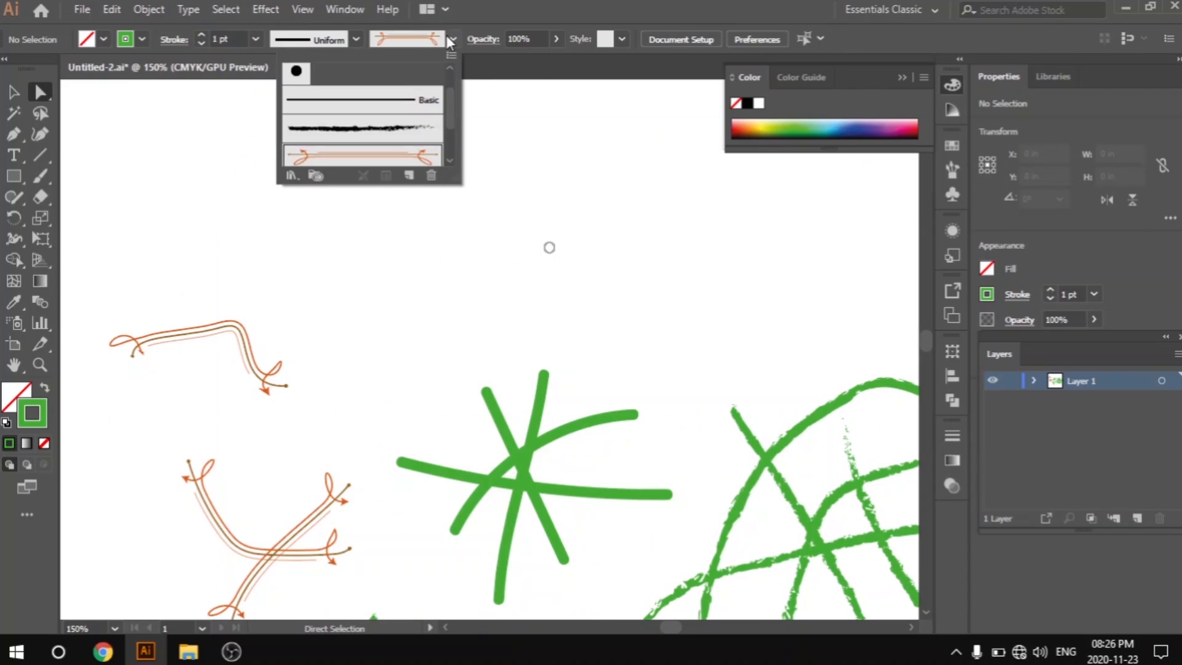
pyautogui.scroll(-2, 420, 122)
pyautogui.click(369, 131)
pyautogui.click(609, 186)
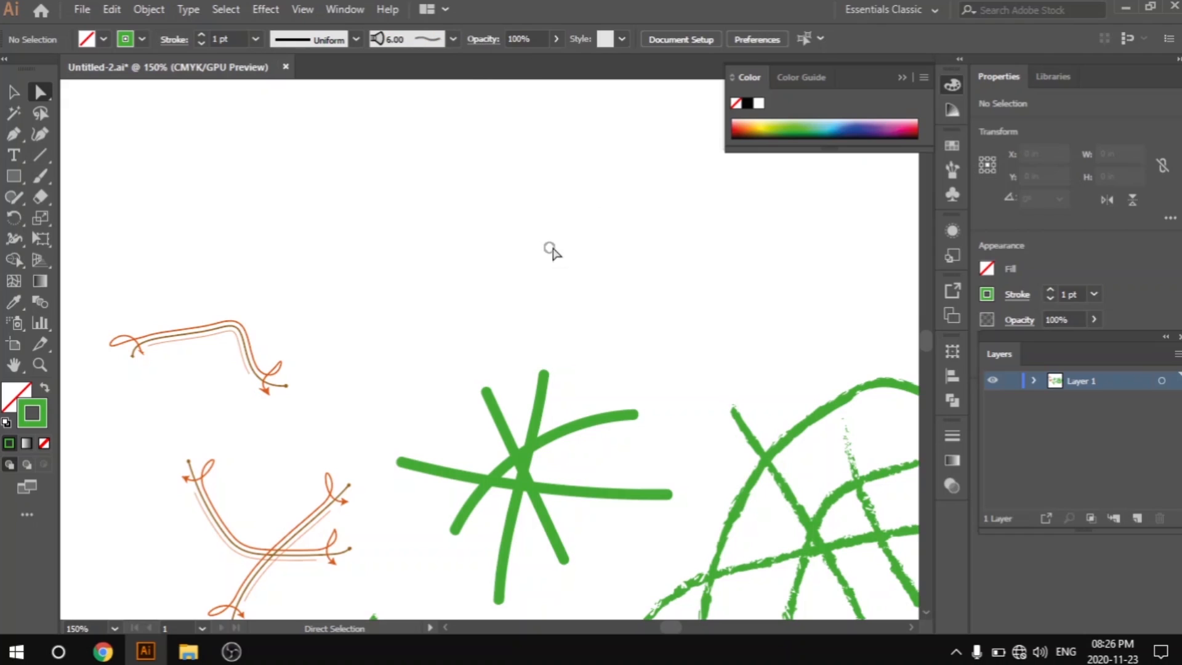
pyautogui.press('b')
pyautogui.moveTo(563, 174); pyautogui.dragTo(430, 306)
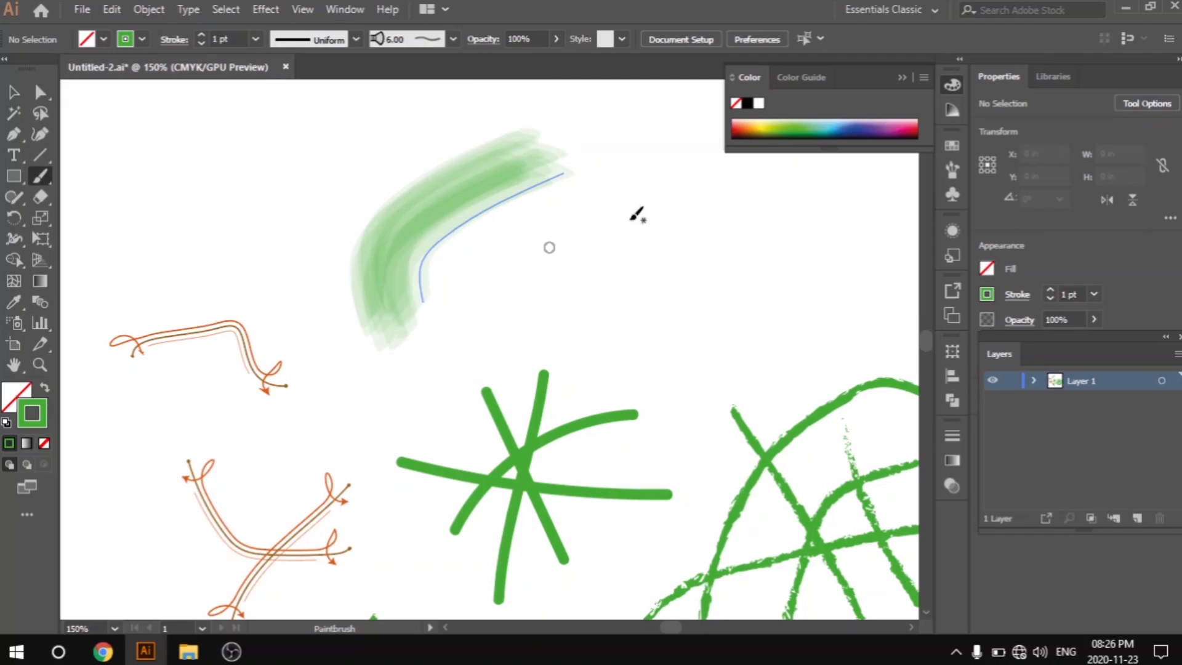
pyautogui.moveTo(639, 209); pyautogui.dragTo(459, 296)
pyautogui.scroll(1, 647, 246)
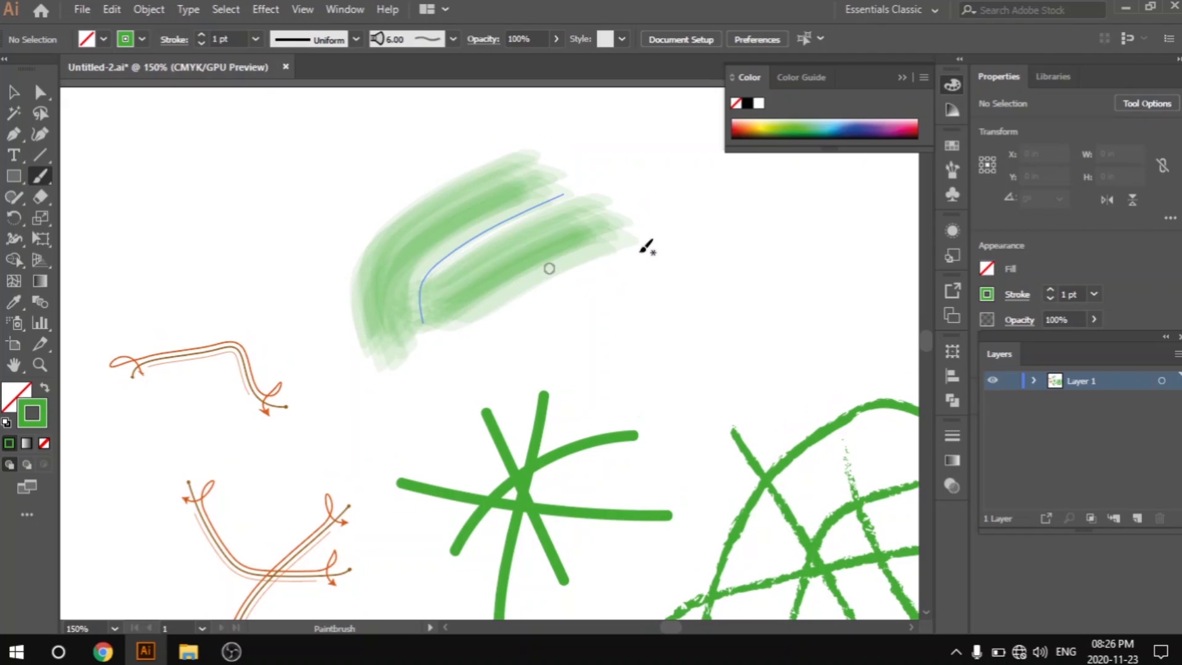
# Paint a large hooked stroke and a diagonal over the rounded outline, plus a long looping stroke beside it, with the bristle brush.
pyautogui.scroll(-2, 639, 252)
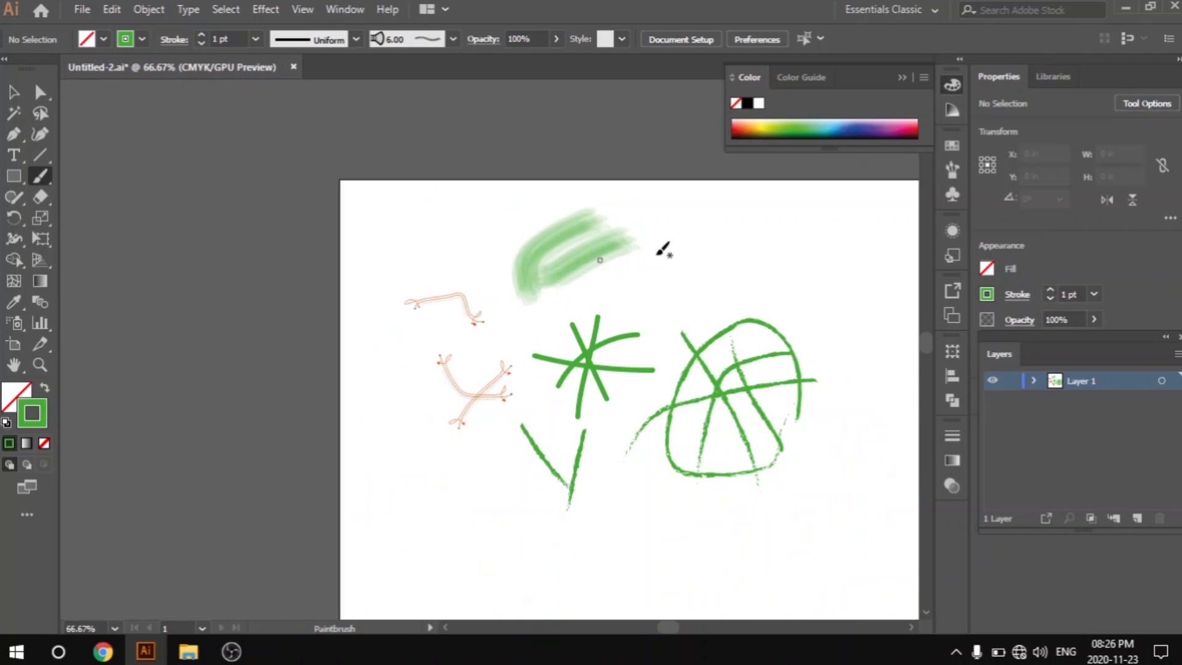
pyautogui.hscroll(1, 561, 262)
pyautogui.hscroll(7, 561, 262)
pyautogui.moveTo(609, 213)
pyautogui.mouseDown()
pyautogui.moveTo(581, 215)
pyautogui.moveTo(643, 314)
pyautogui.mouseUp()
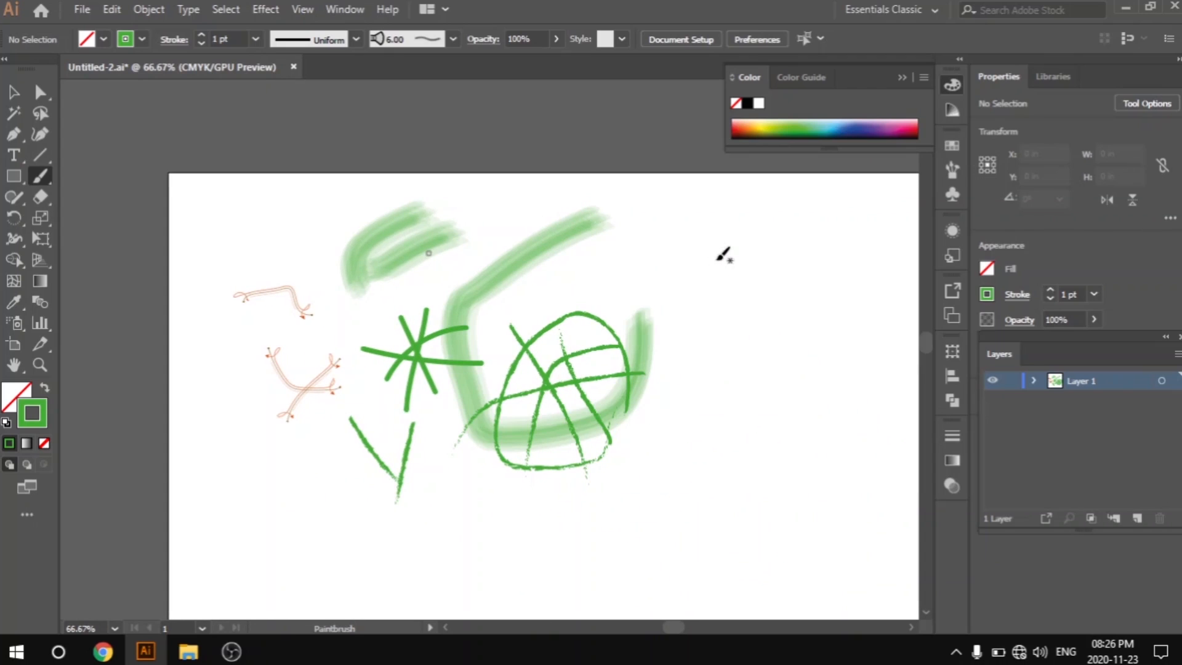
pyautogui.moveTo(729, 215); pyautogui.dragTo(534, 371)
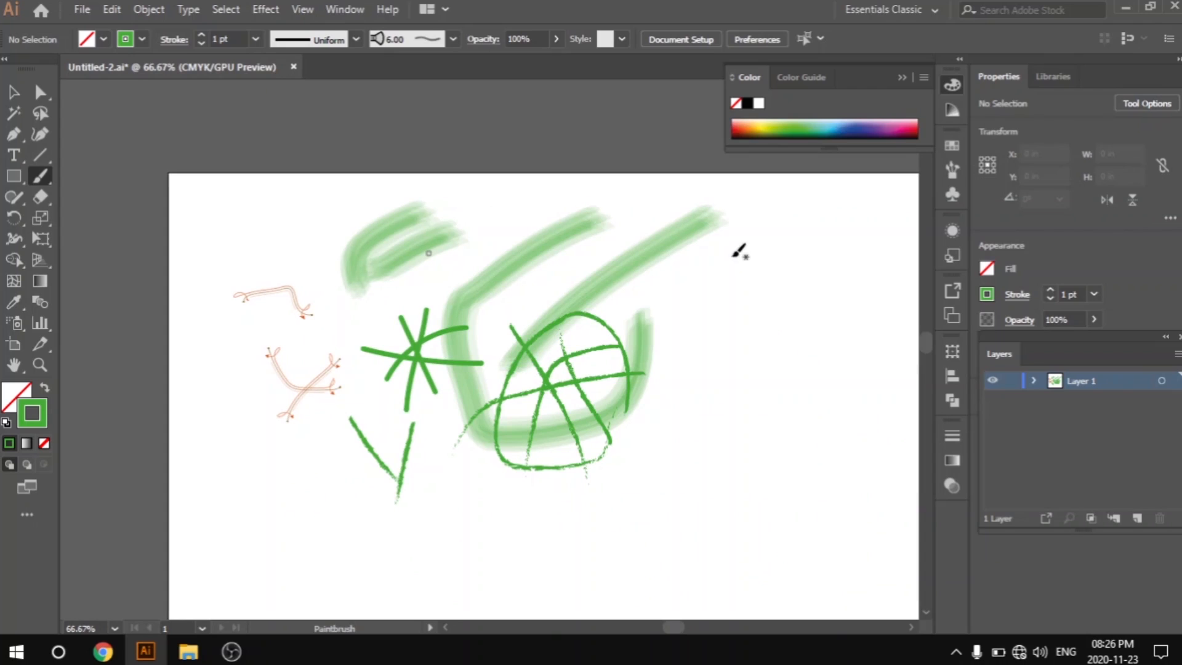
pyautogui.moveTo(736, 254)
pyautogui.mouseDown()
pyautogui.moveTo(791, 254)
pyautogui.moveTo(869, 340)
pyautogui.moveTo(845, 439)
pyautogui.moveTo(793, 395)
pyautogui.moveTo(810, 363)
pyautogui.moveTo(834, 387)
pyautogui.moveTo(836, 440)
pyautogui.moveTo(805, 487)
pyautogui.moveTo(759, 504)
pyautogui.moveTo(714, 474)
pyautogui.moveTo(699, 441)
pyautogui.moveTo(724, 434)
pyautogui.moveTo(760, 470)
pyautogui.moveTo(756, 516)
pyautogui.moveTo(715, 529)
pyautogui.moveTo(623, 500)
pyautogui.moveTo(612, 471)
pyautogui.moveTo(661, 498)
pyautogui.moveTo(673, 527)
pyautogui.moveTo(515, 530)
pyautogui.moveTo(736, 536)
pyautogui.mouseUp()
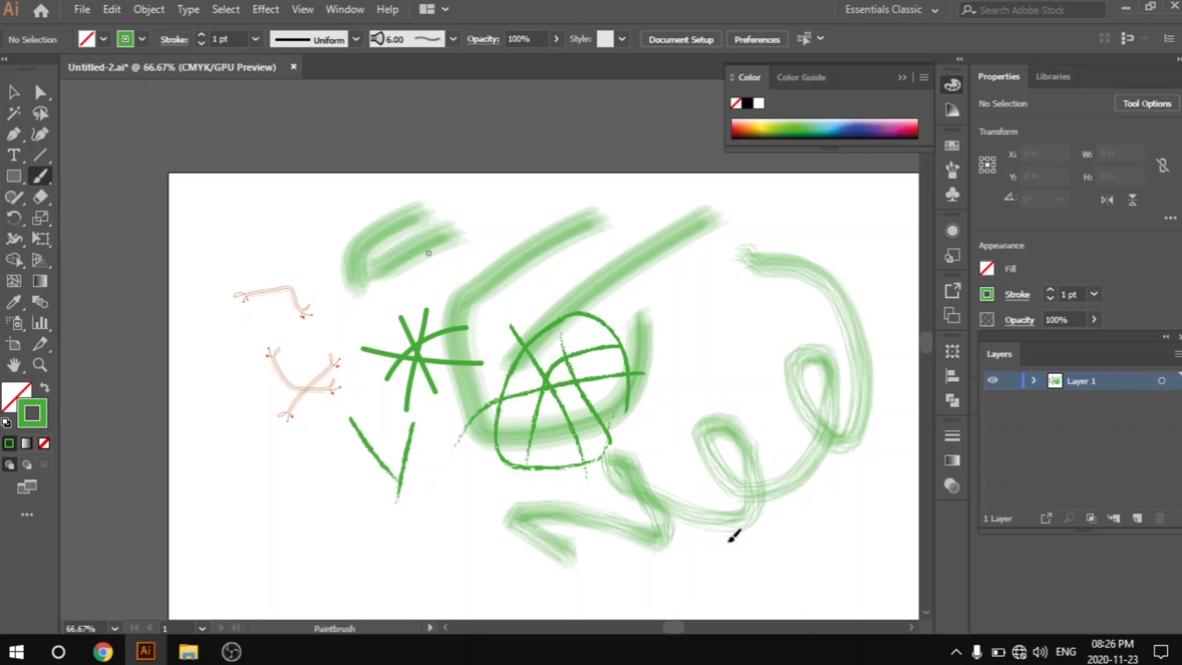
pyautogui.moveTo(836, 530); pyautogui.dragTo(856, 522)
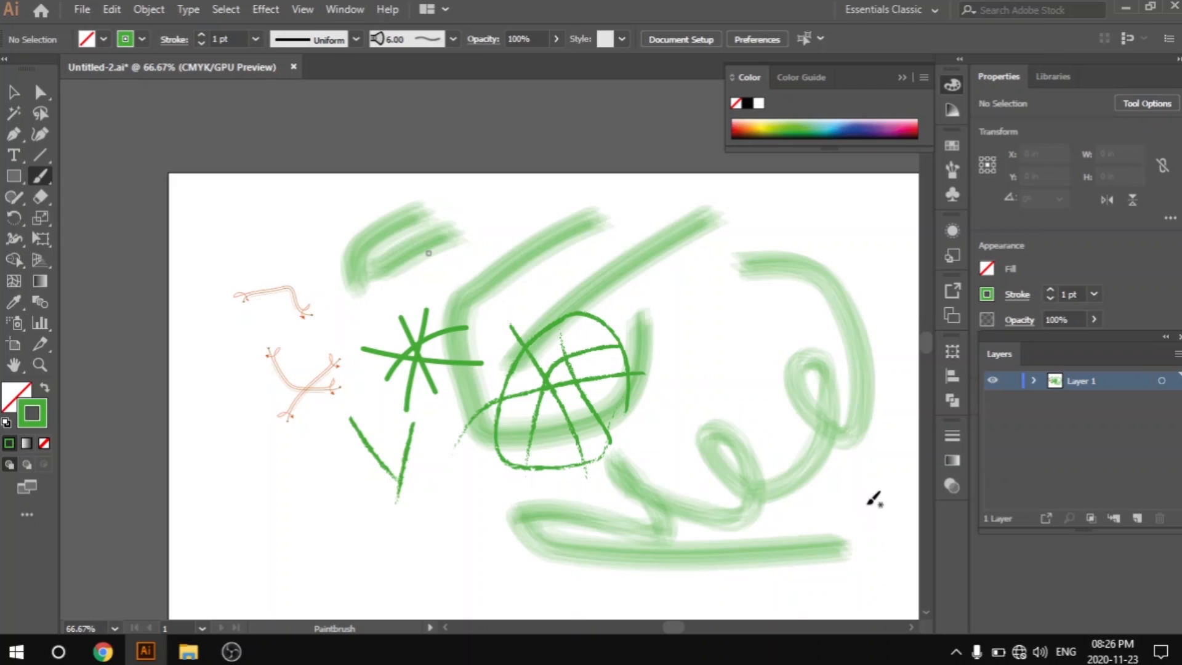
# Delete all the artwork and choose the blue denim seam pattern brush.
pyautogui.hotkey('ctrl', 'a')
pyautogui.press('Delete')
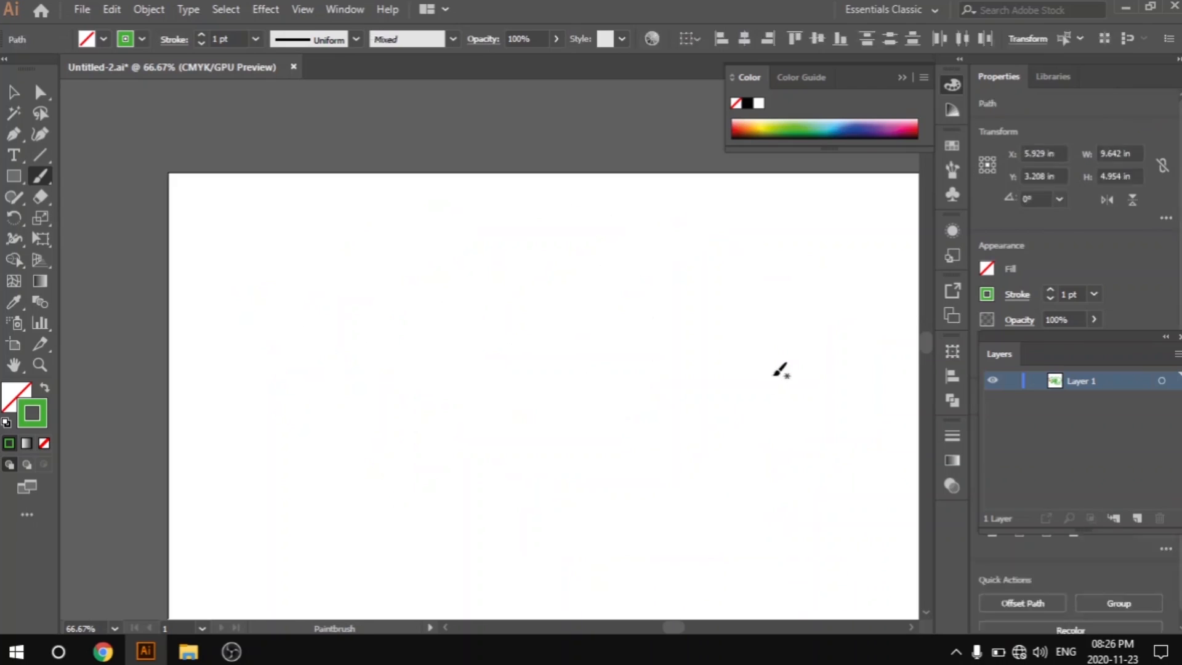
pyautogui.click(452, 39)
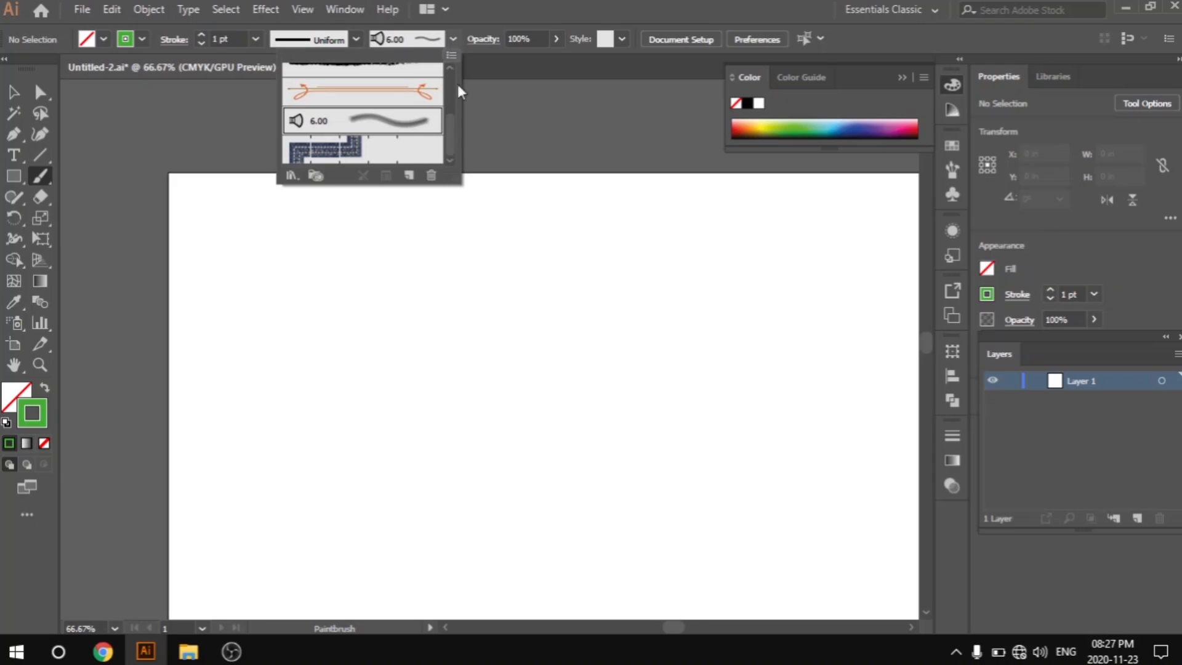
pyautogui.click(354, 154)
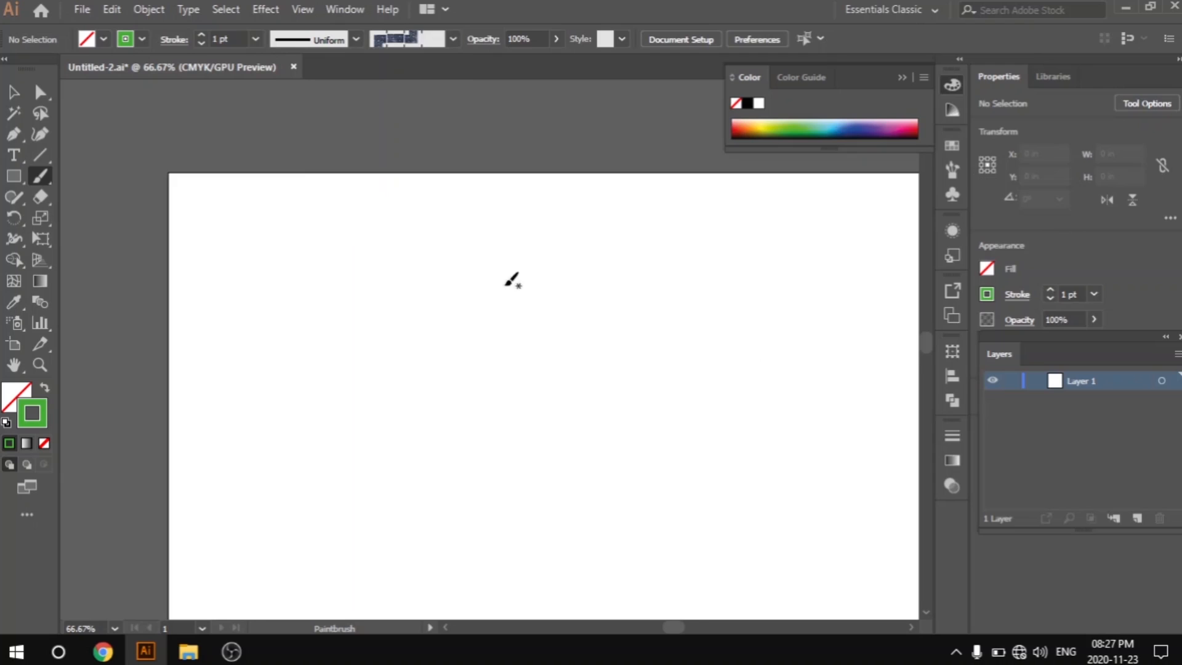
# Paint a diagonal stroke crossed by a hooked stroke, and a long looping stroke beside them, with the denim brush.
pyautogui.moveTo(608, 227); pyautogui.dragTo(405, 377)
pyautogui.moveTo(580, 309)
pyautogui.mouseDown()
pyautogui.moveTo(558, 375)
pyautogui.moveTo(477, 302)
pyautogui.moveTo(466, 268)
pyautogui.mouseUp()
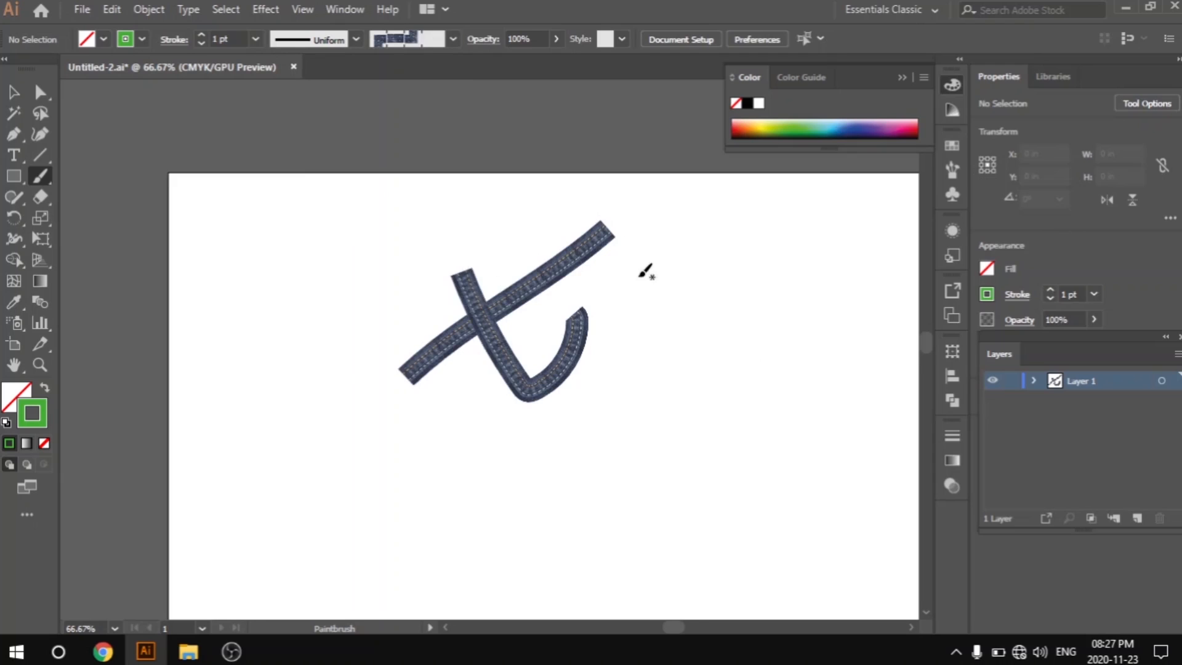
pyautogui.moveTo(650, 282)
pyautogui.mouseDown()
pyautogui.moveTo(627, 413)
pyautogui.moveTo(771, 395)
pyautogui.moveTo(645, 450)
pyautogui.moveTo(610, 529)
pyautogui.moveTo(536, 462)
pyautogui.moveTo(552, 510)
pyautogui.moveTo(479, 512)
pyautogui.mouseUp()
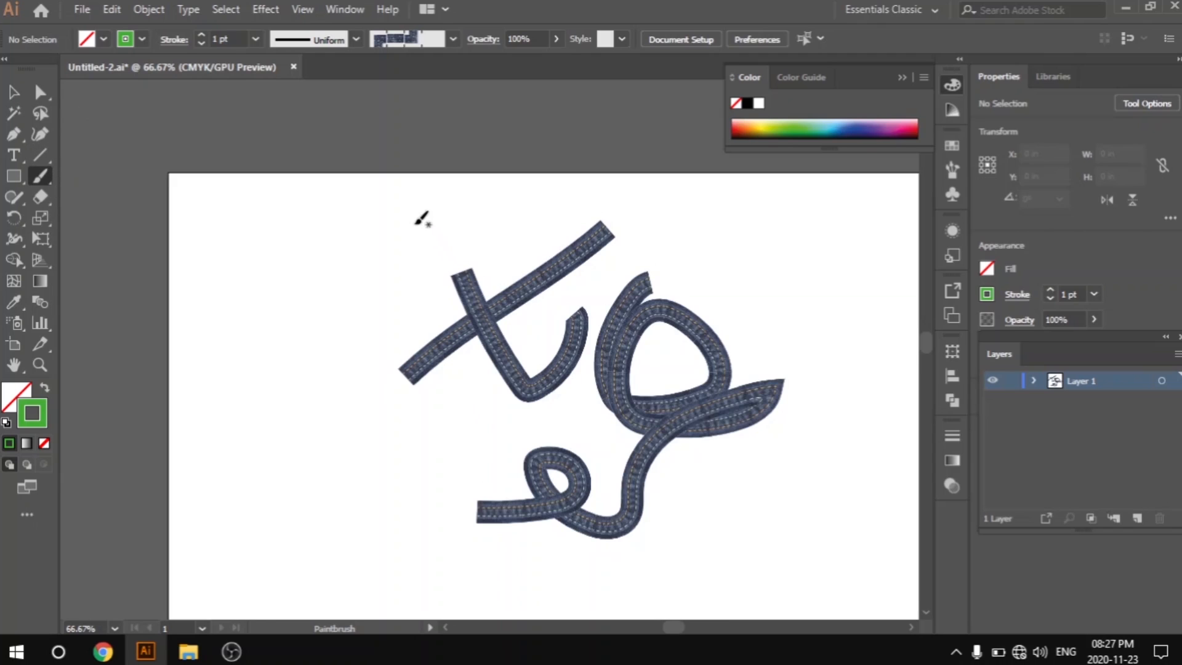
# Select all the denim strokes and set their stroke colour to None.
pyautogui.press('v')
pyautogui.moveTo(442, 215); pyautogui.dragTo(686, 547)
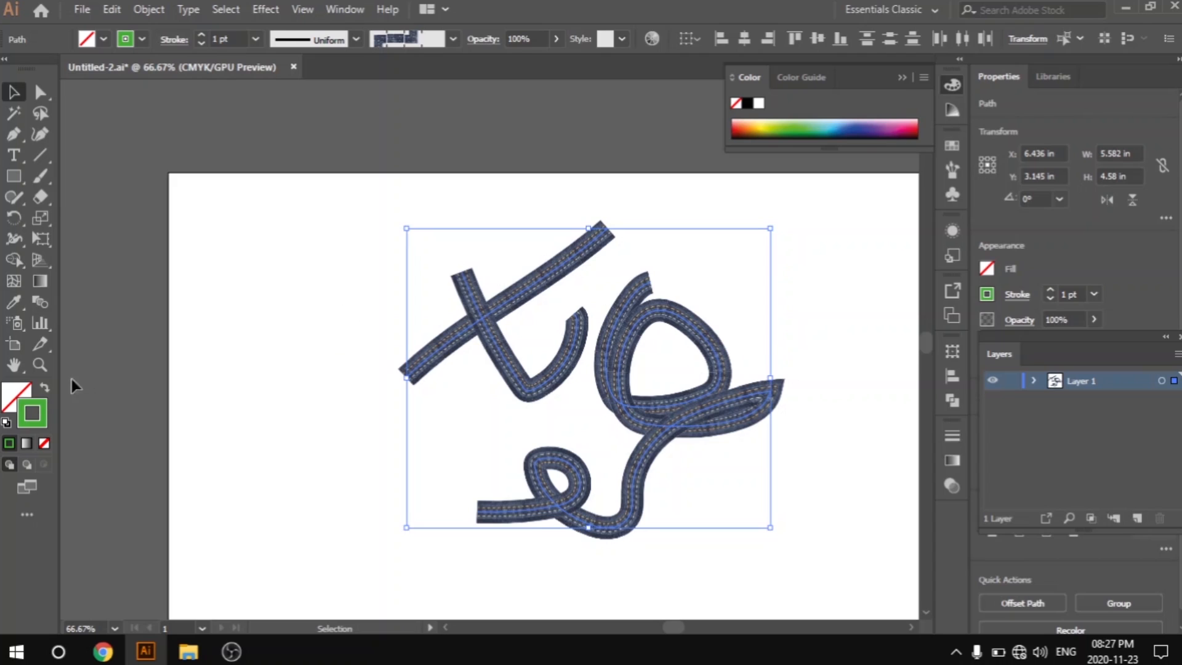
pyautogui.click(45, 444)
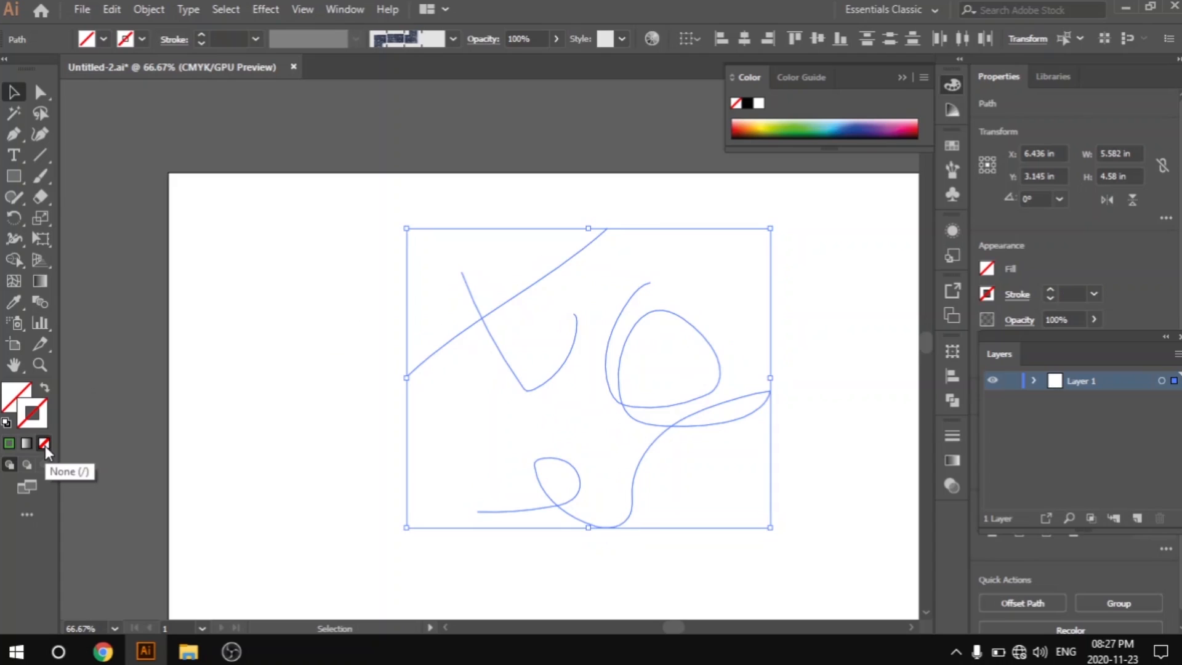
pyautogui.click(314, 368)
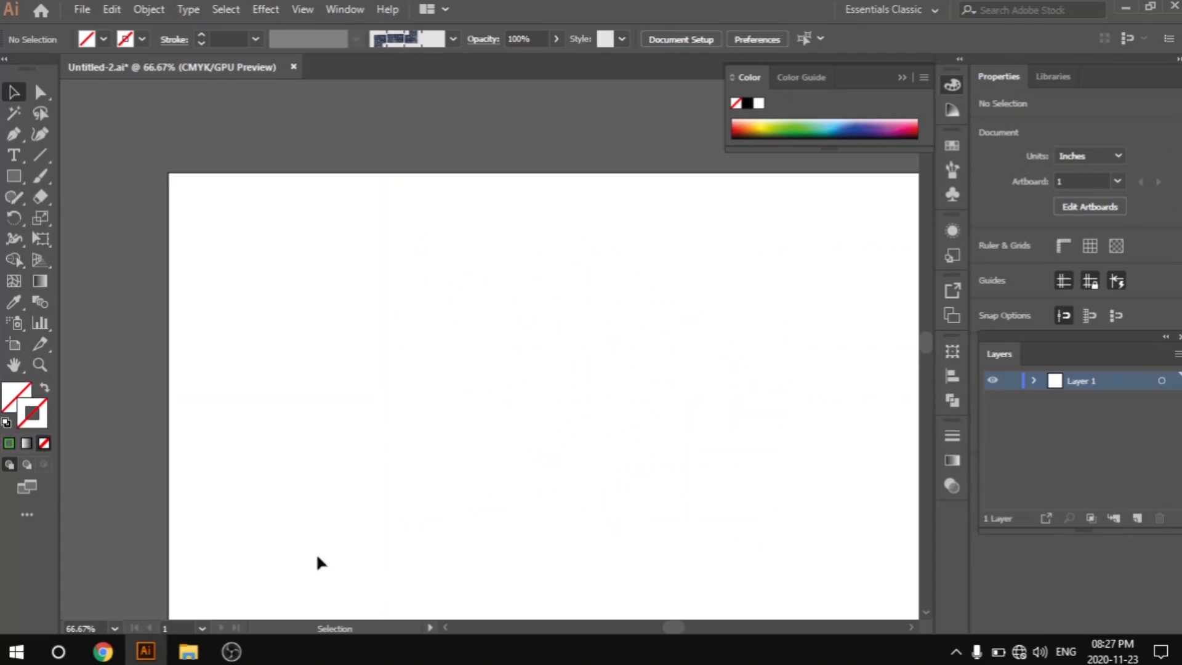
# Reselect the invisible paths, restore their green stroke colour, and delete all the denim strokes.
pyautogui.moveTo(397, 183)
pyautogui.mouseDown()
pyautogui.moveTo(710, 517)
pyautogui.moveTo(782, 504)
pyautogui.mouseUp()
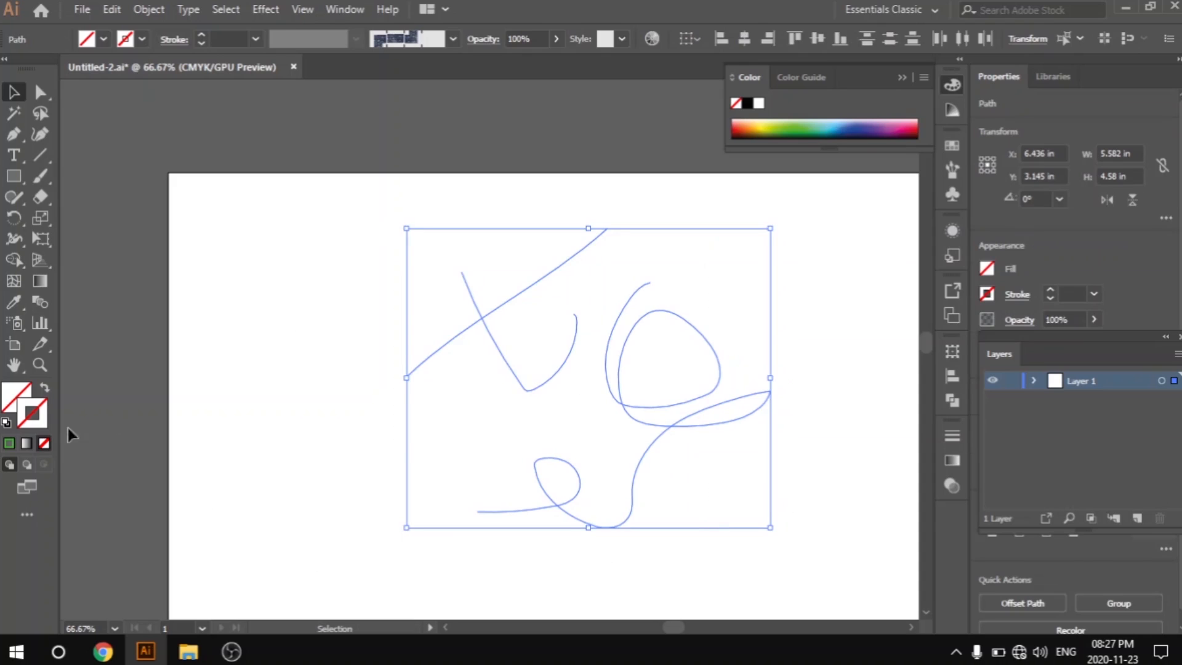
pyautogui.click(9, 444)
pyautogui.click(350, 345)
pyautogui.moveTo(396, 236); pyautogui.dragTo(719, 442)
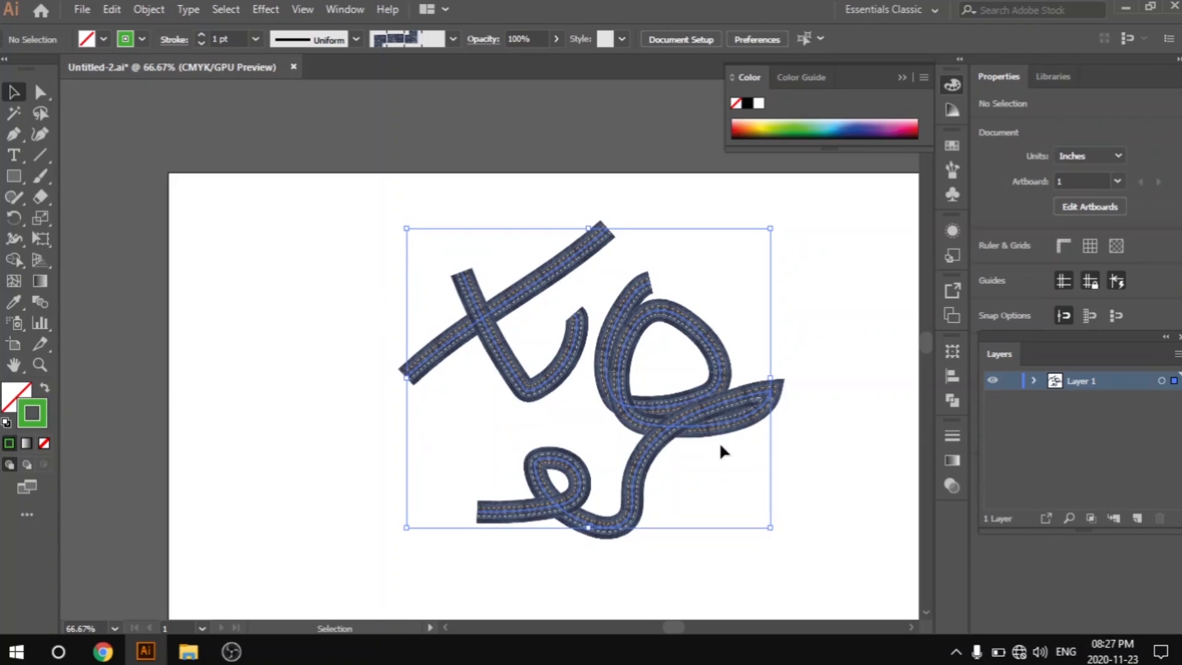
pyautogui.press('Delete')
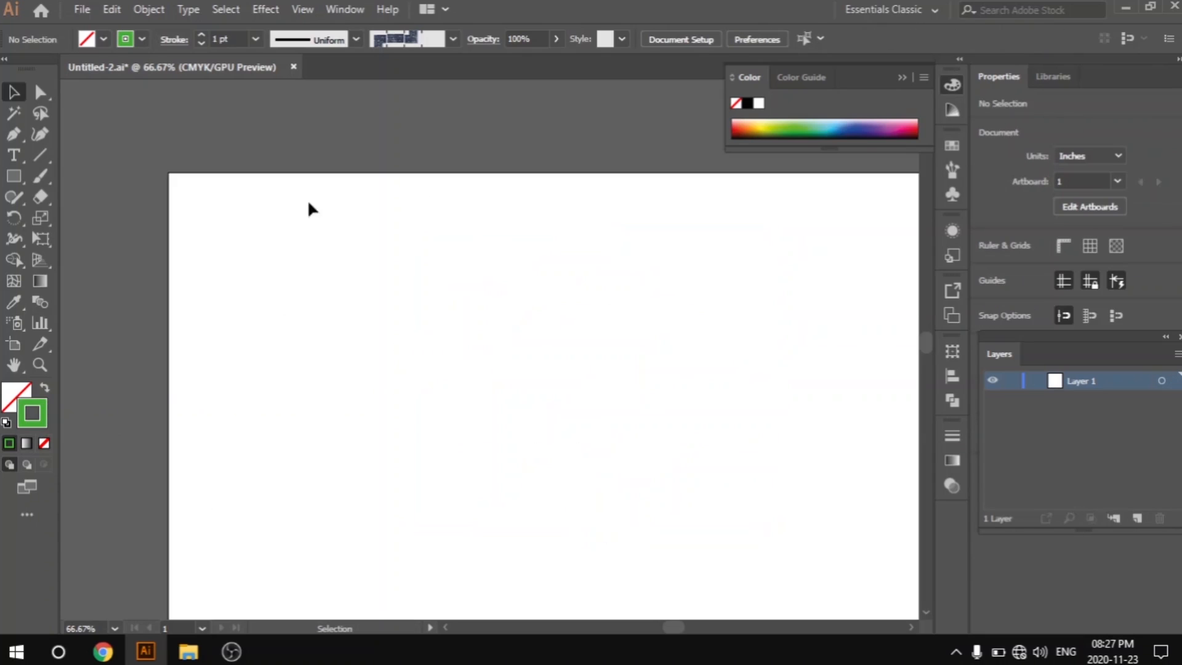
# Paint one continuous green stroke with a loop and angular bends in the middle of the artboard using the Blob Brush tool.
pyautogui.click(38, 176)
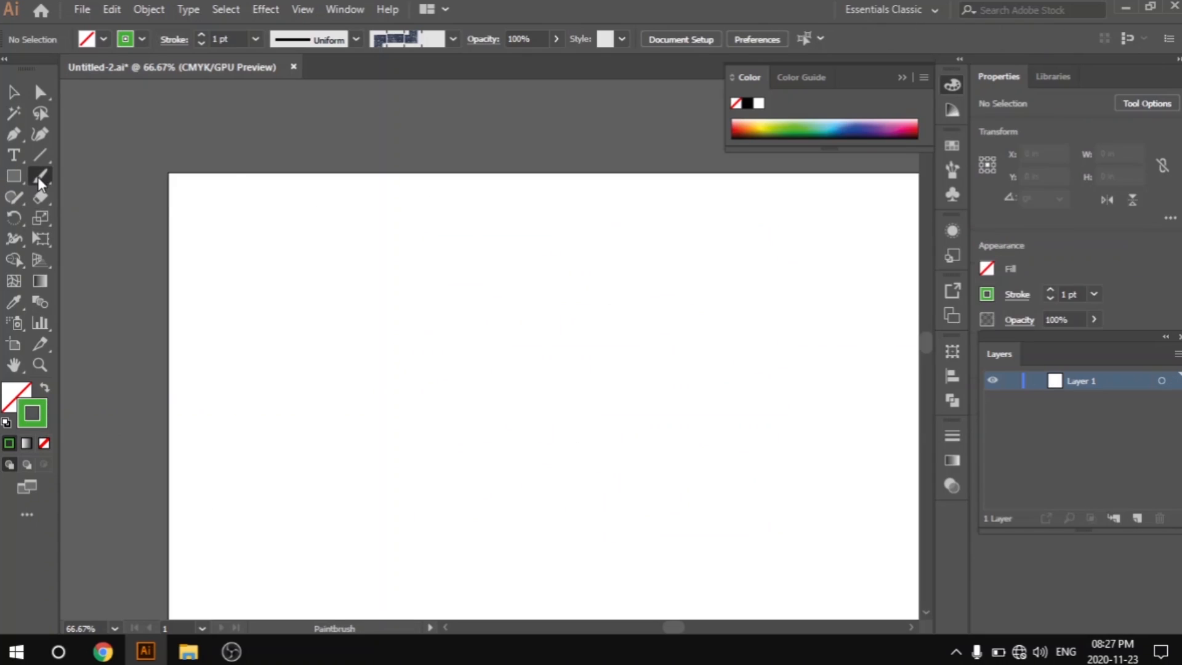
pyautogui.rightClick(39, 177)
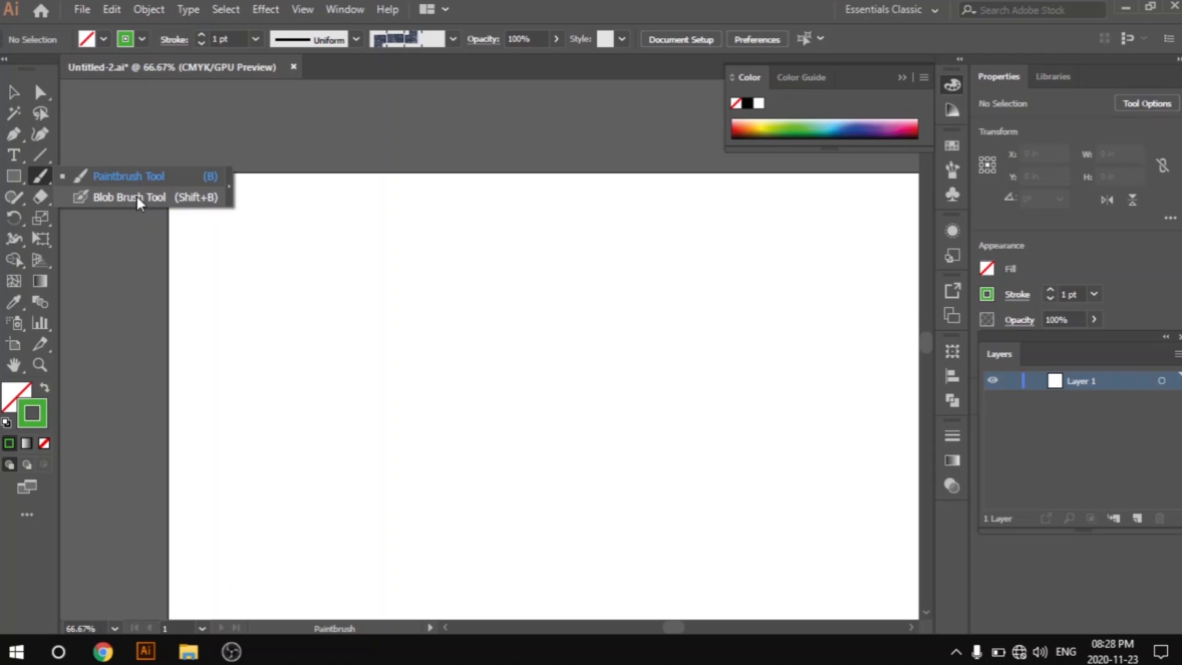
pyautogui.click(136, 197)
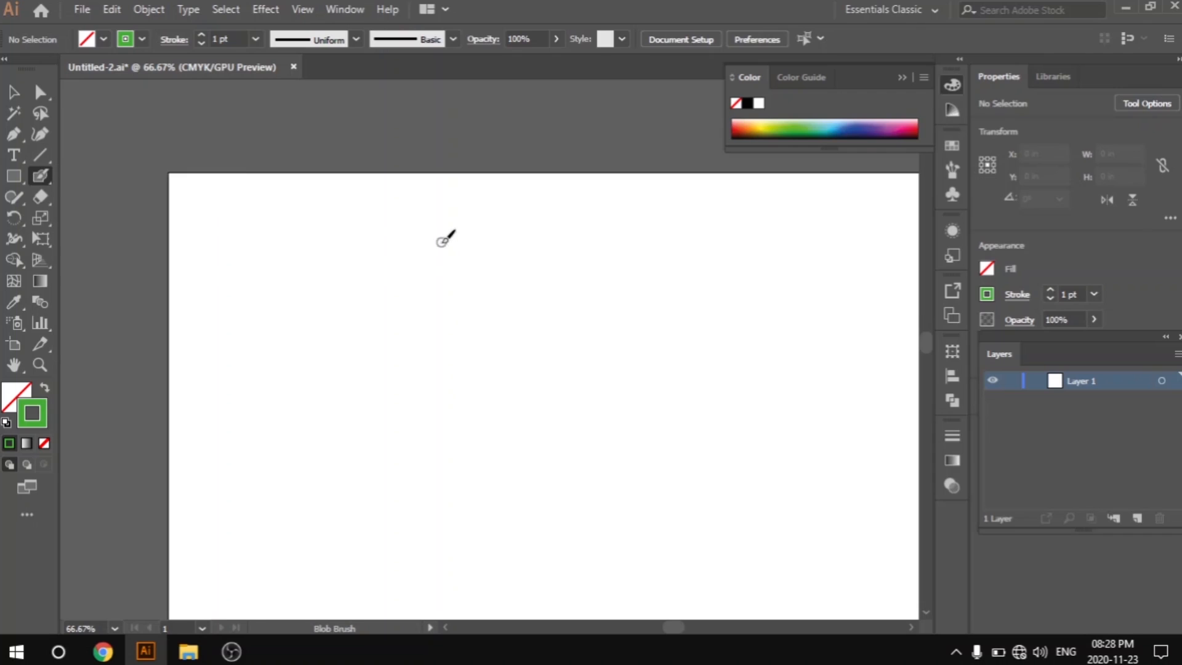
pyautogui.moveTo(439, 212)
pyautogui.mouseDown()
pyautogui.moveTo(503, 351)
pyautogui.moveTo(507, 421)
pyautogui.moveTo(474, 419)
pyautogui.moveTo(399, 373)
pyautogui.moveTo(385, 337)
pyautogui.moveTo(410, 321)
pyautogui.moveTo(617, 331)
pyautogui.moveTo(640, 477)
pyautogui.mouseUp()
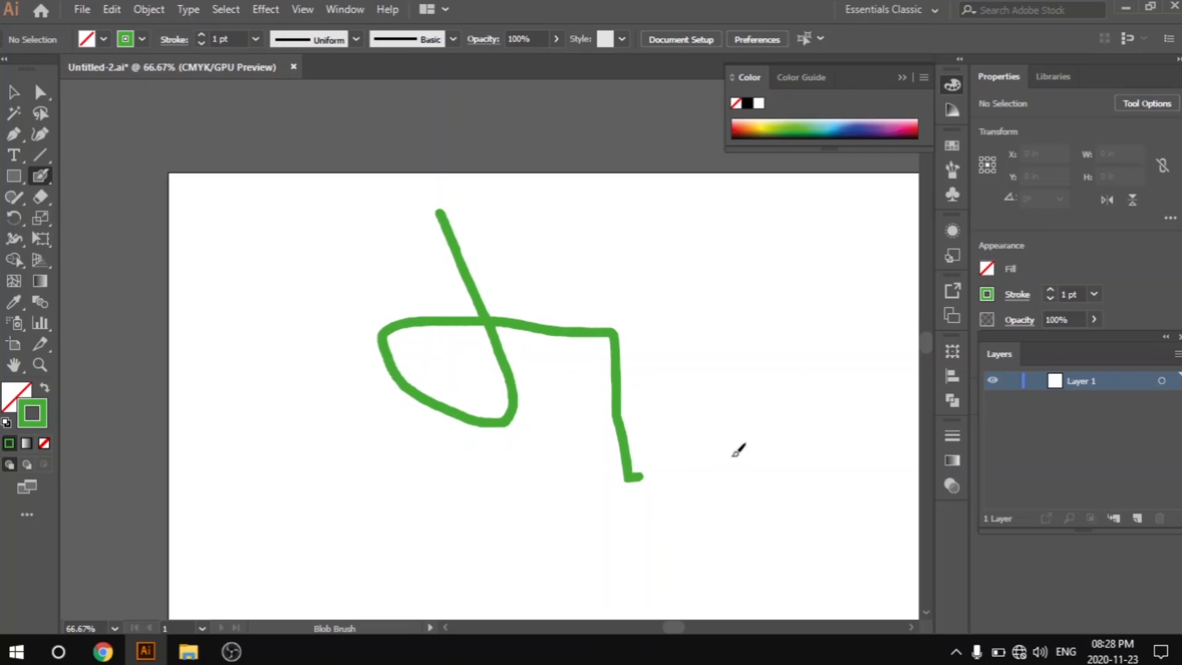
# Set the stroke colour to None and select the painted Blob Brush shape.
pyautogui.doubleClick(38, 421)
pyautogui.click(453, 353)
pyautogui.click(44, 443)
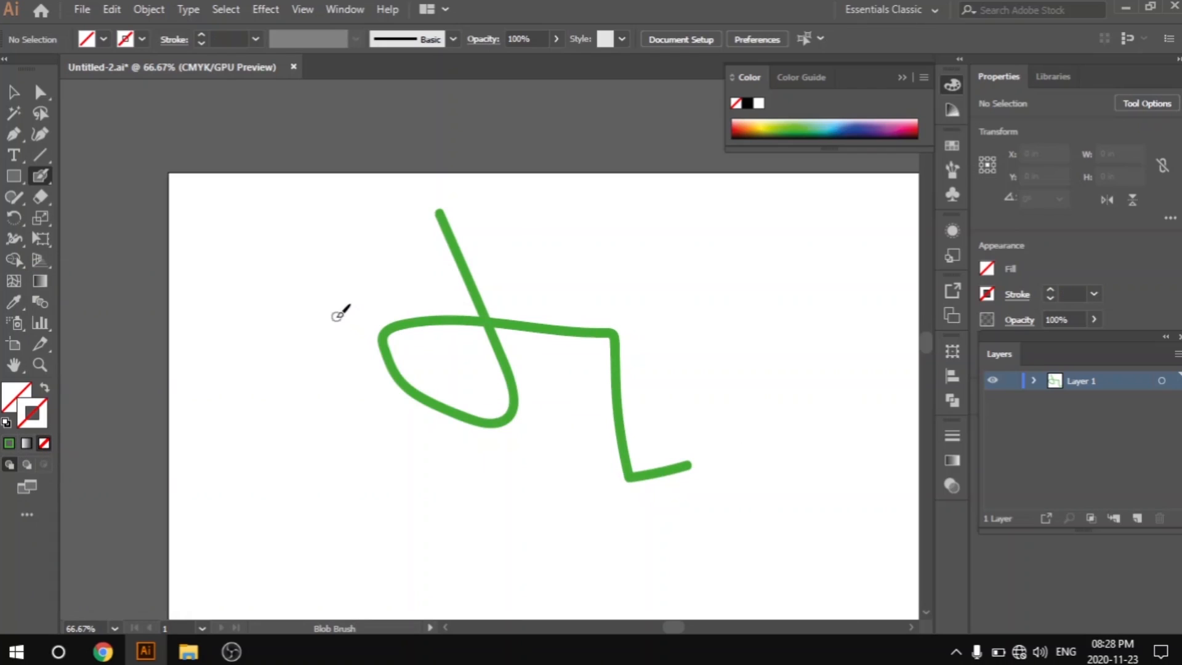
pyautogui.press('v')
pyautogui.moveTo(341, 237); pyautogui.dragTo(621, 419)
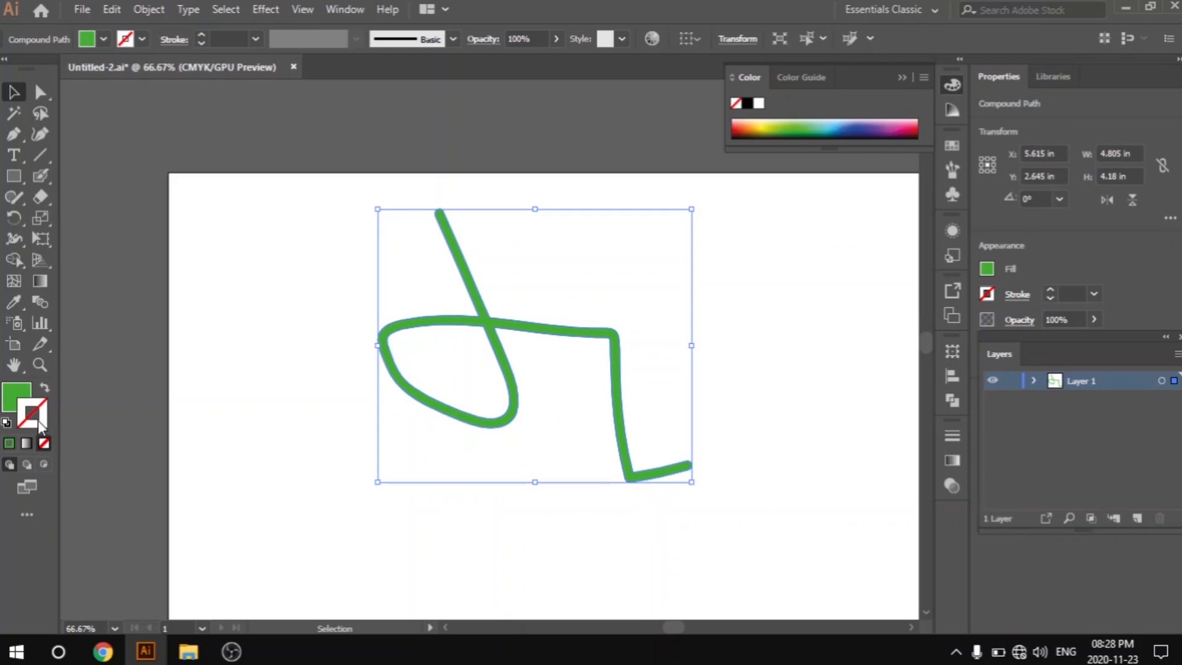
# Reselect the Blob Brush shape and change its fill colour from green to blue in the Color Picker.
pyautogui.click(268, 395)
pyautogui.moveTo(310, 188); pyautogui.dragTo(538, 400)
pyautogui.moveTo(288, 213); pyautogui.dragTo(591, 483)
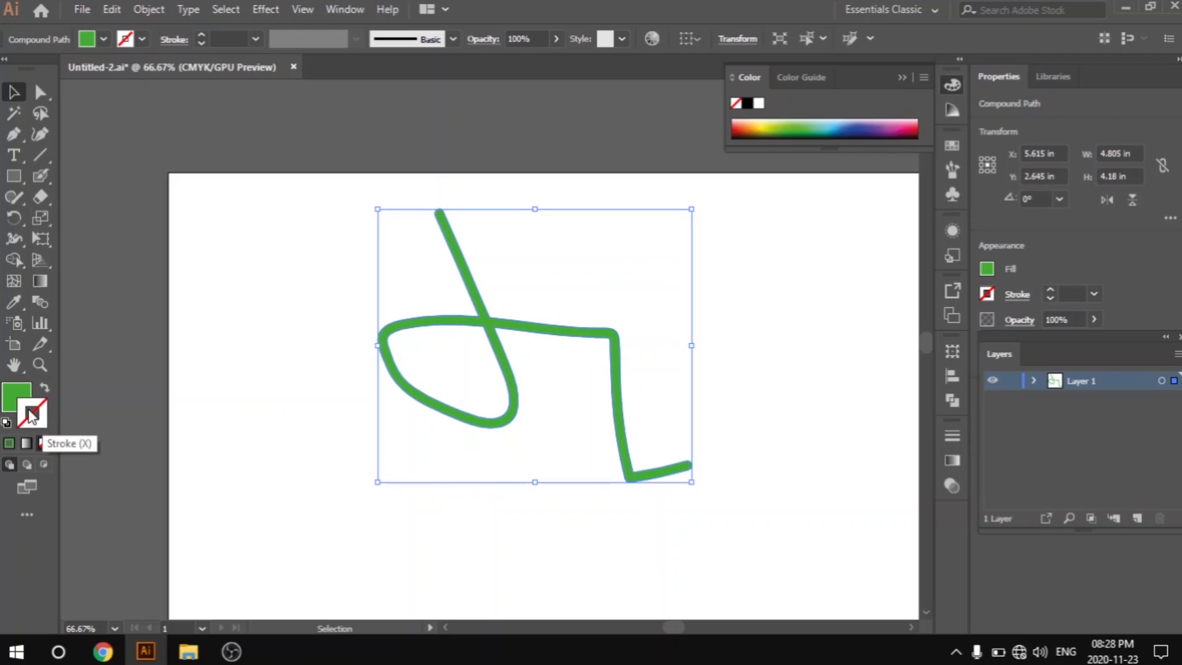
pyautogui.click(15, 397)
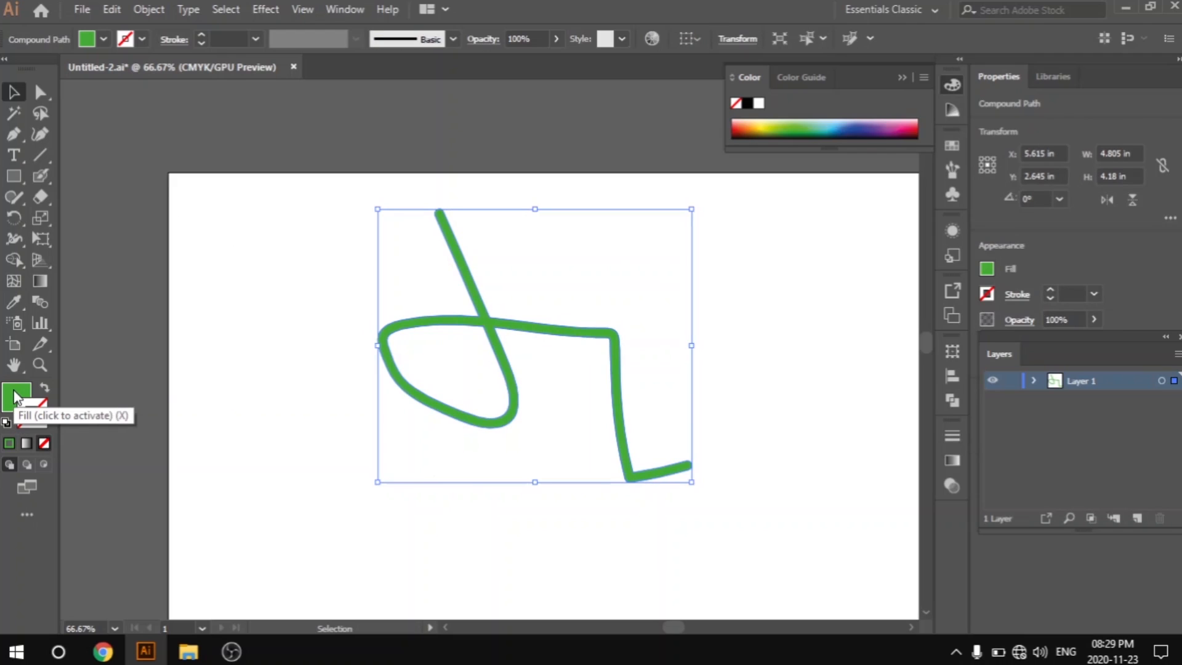
pyautogui.click(16, 396)
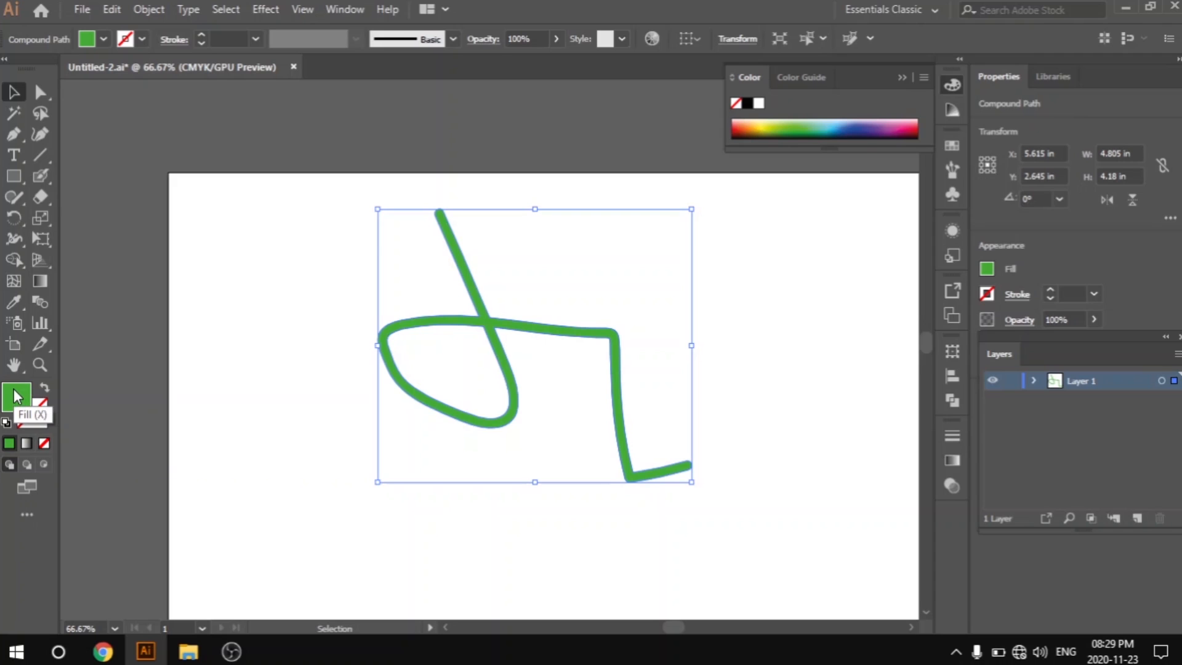
pyautogui.doubleClick(16, 396)
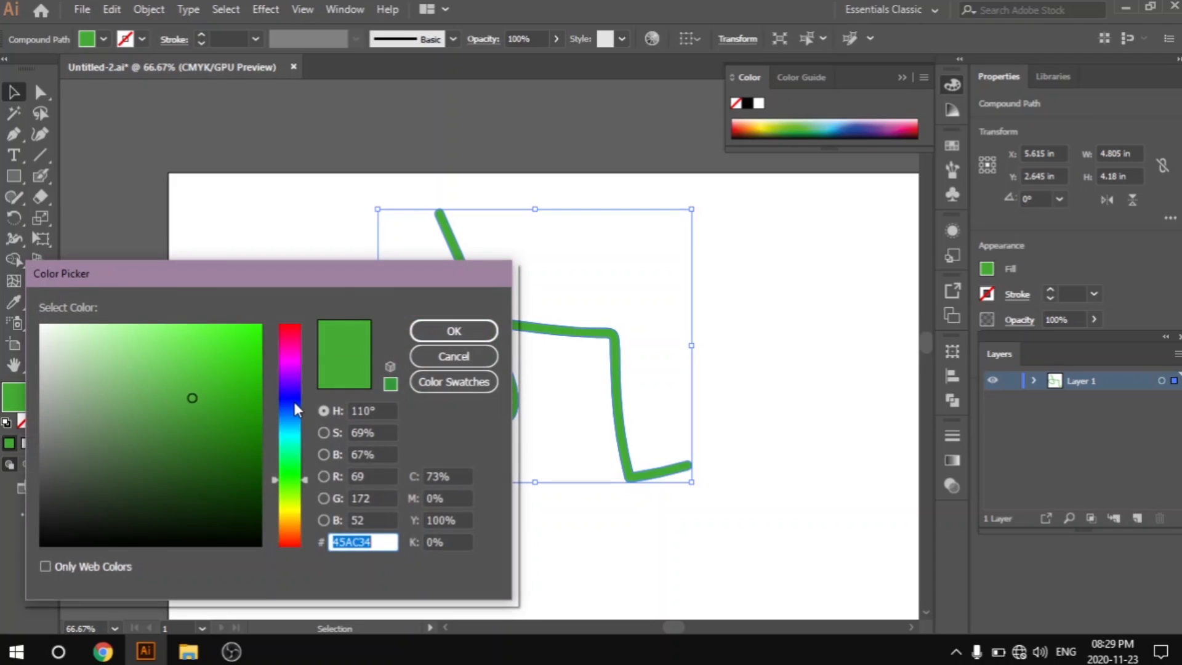
pyautogui.click(294, 406)
pyautogui.click(474, 332)
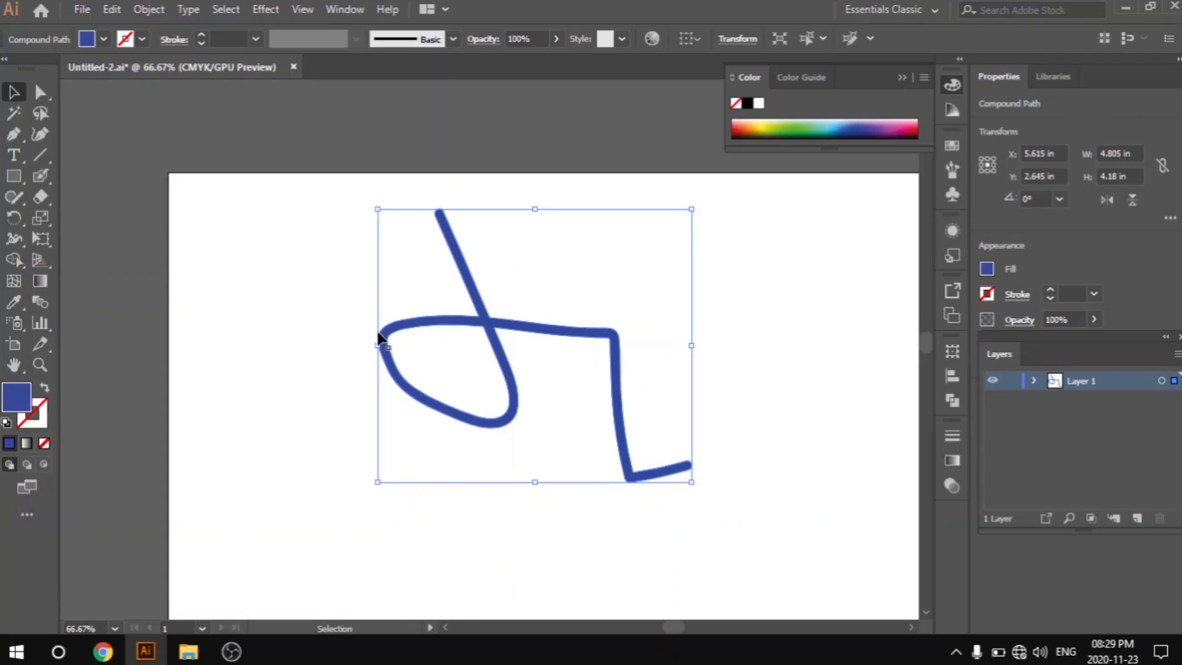
# Deselect and reselect the blue Blob Brush shape to examine its fill and stroke settings.
pyautogui.click(330, 315)
pyautogui.moveTo(345, 224); pyautogui.dragTo(655, 453)
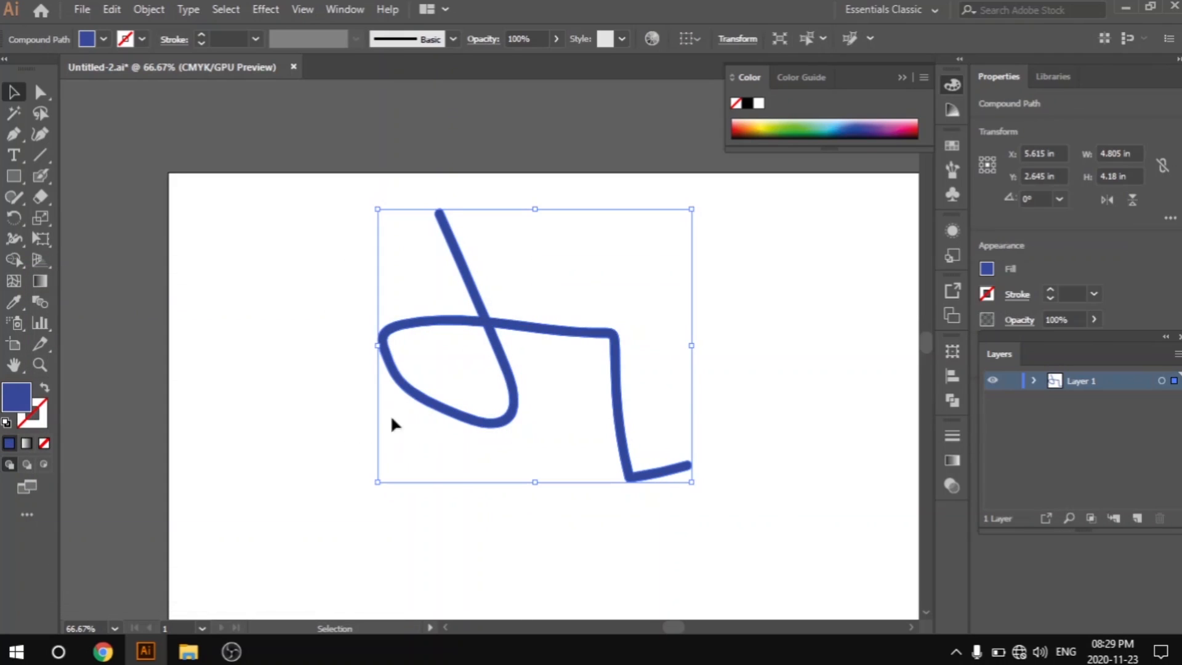
pyautogui.click(355, 383)
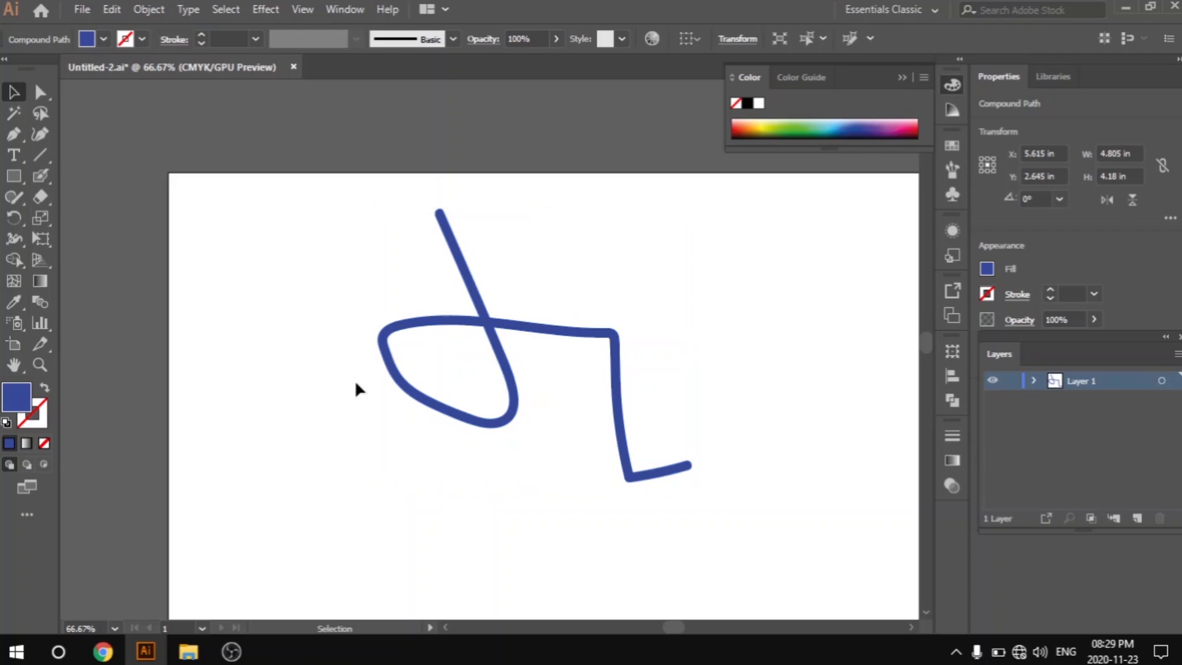
pyautogui.moveTo(312, 207); pyautogui.dragTo(684, 447)
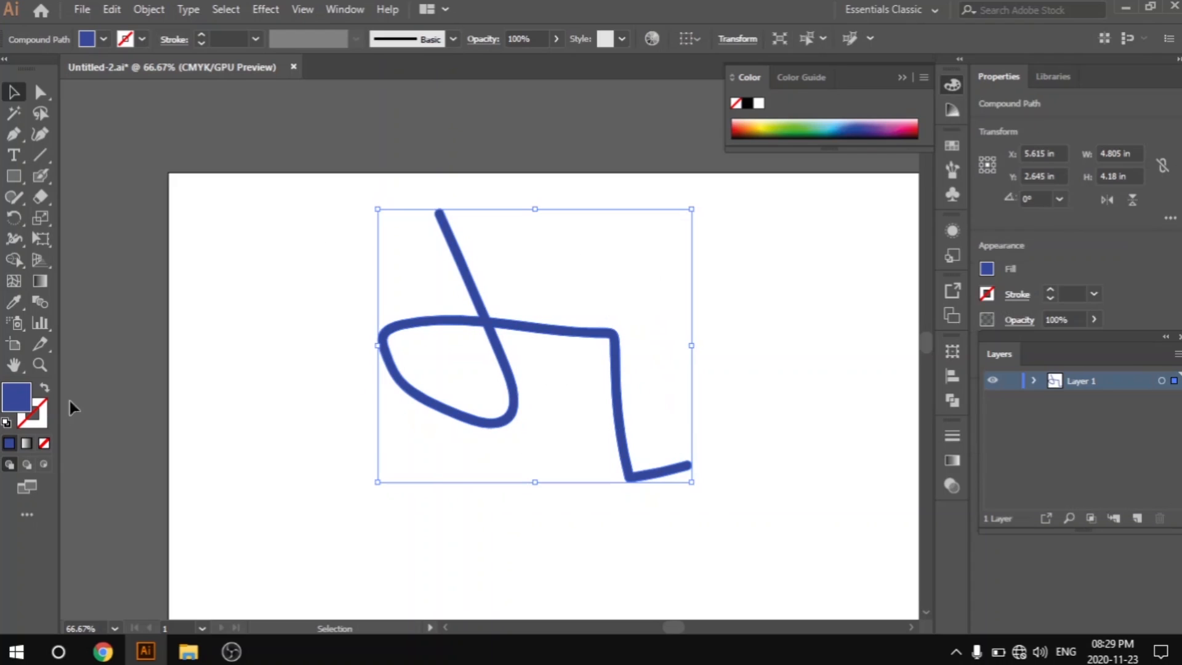
# Set the stroke colour to None and delete the blue Blob Brush shape from the artboard.
pyautogui.click(46, 411)
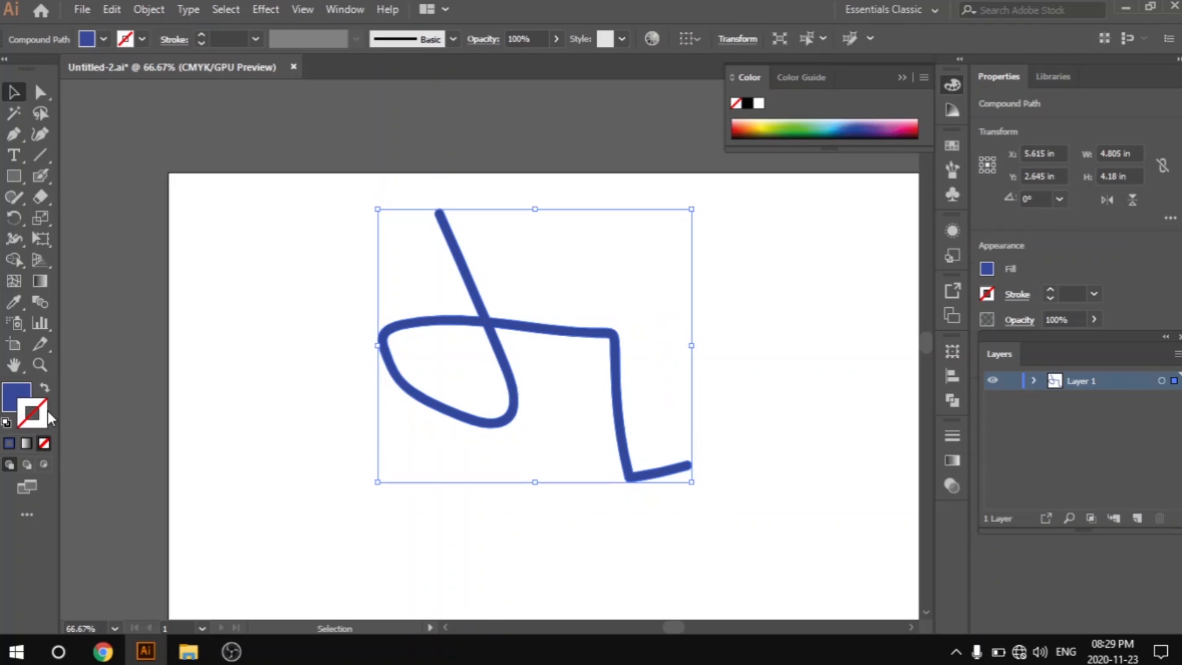
pyautogui.click(12, 444)
pyautogui.click(232, 436)
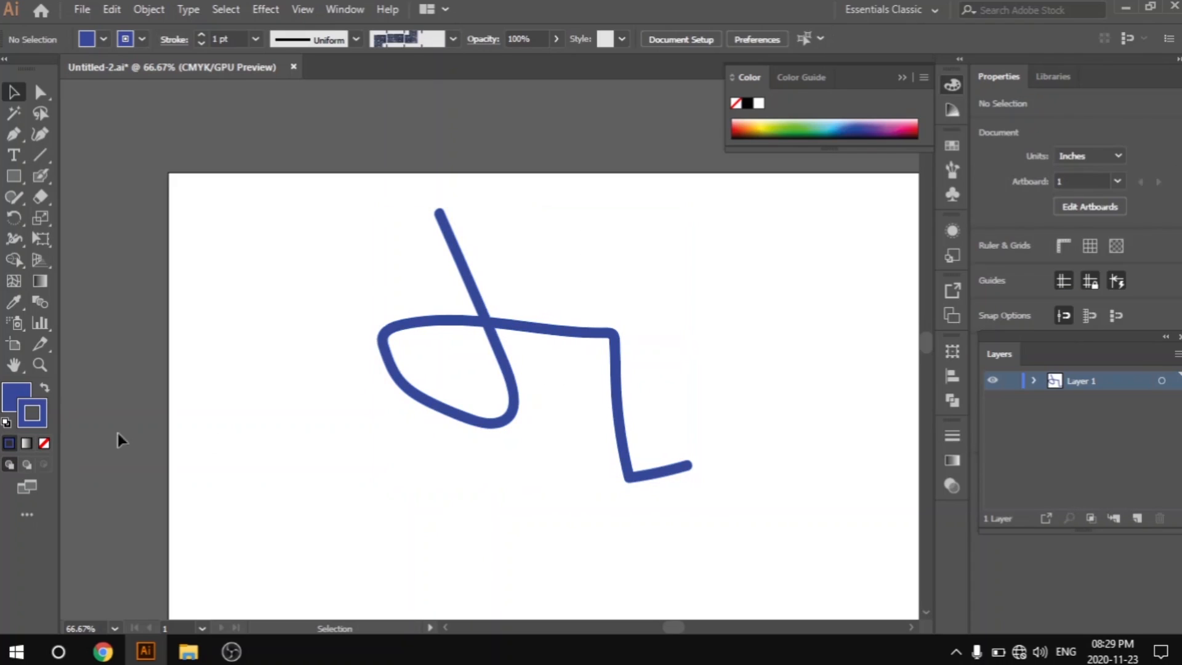
pyautogui.click(44, 443)
pyautogui.click(17, 395)
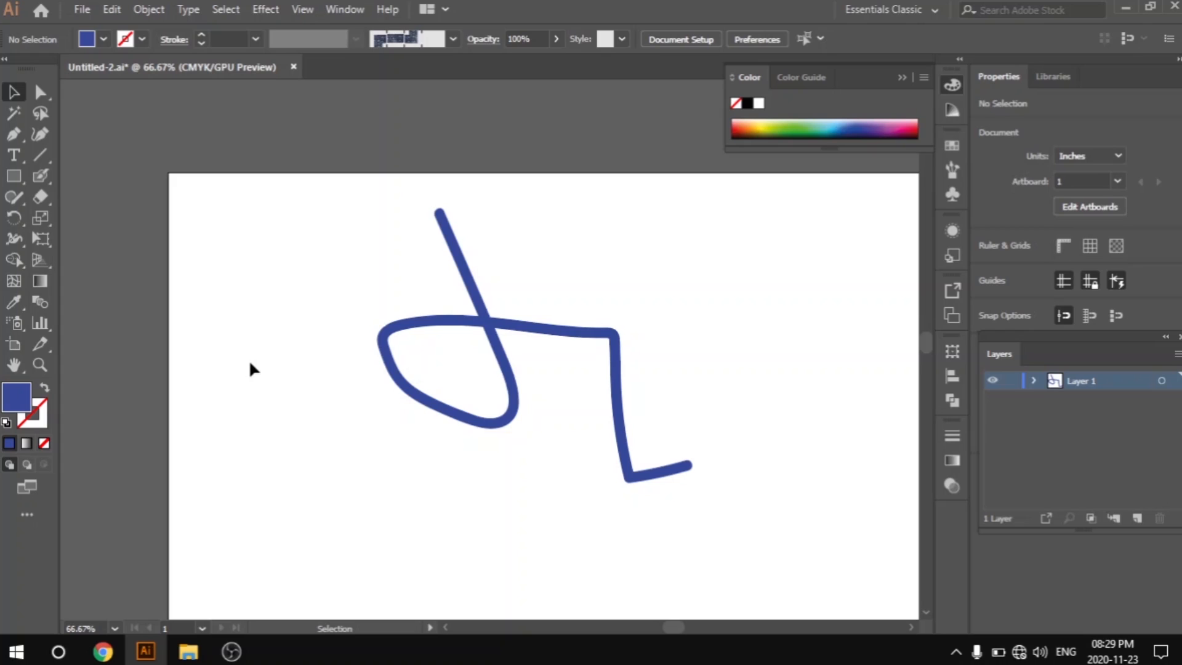
pyautogui.moveTo(363, 208); pyautogui.dragTo(621, 406)
pyautogui.press('Delete')
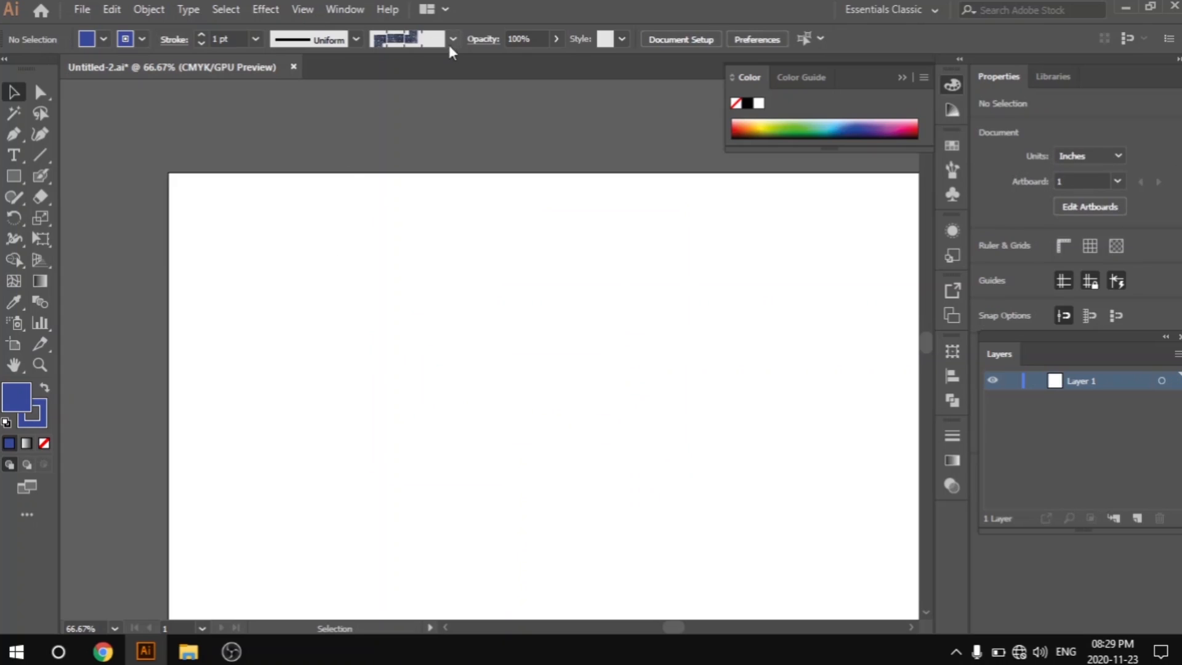
# Paint a blue looped stroke, two straight lines crossing it and a surrounding oval with the Blob Brush tool.
pyautogui.click(40, 175)
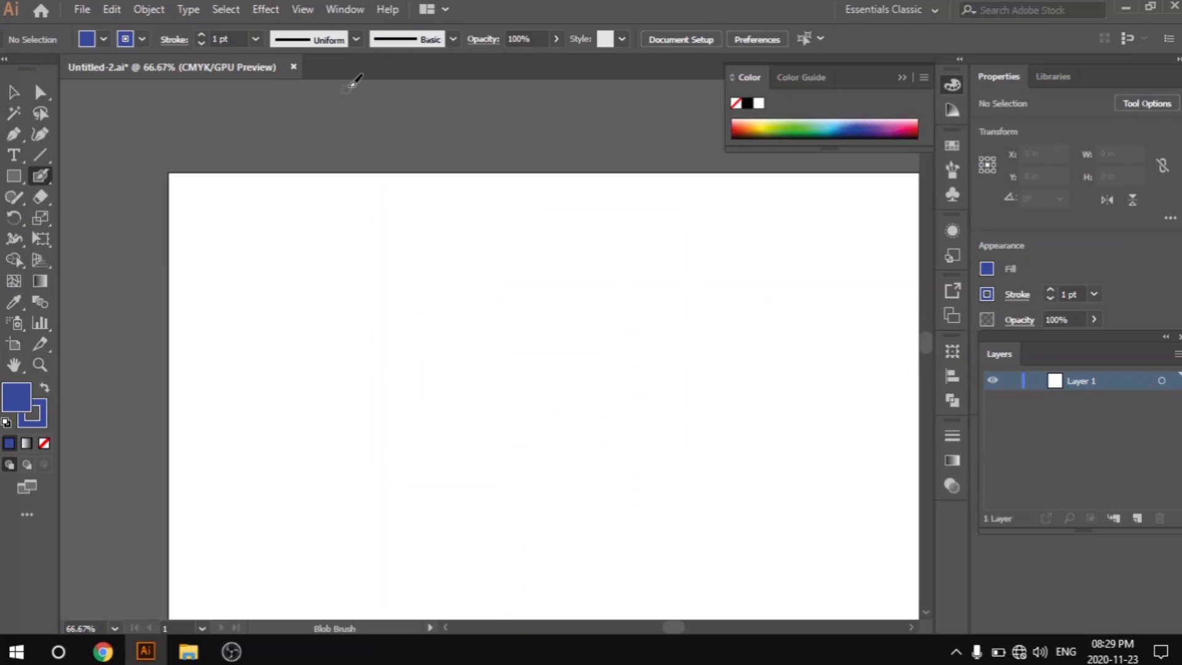
pyautogui.click(456, 37)
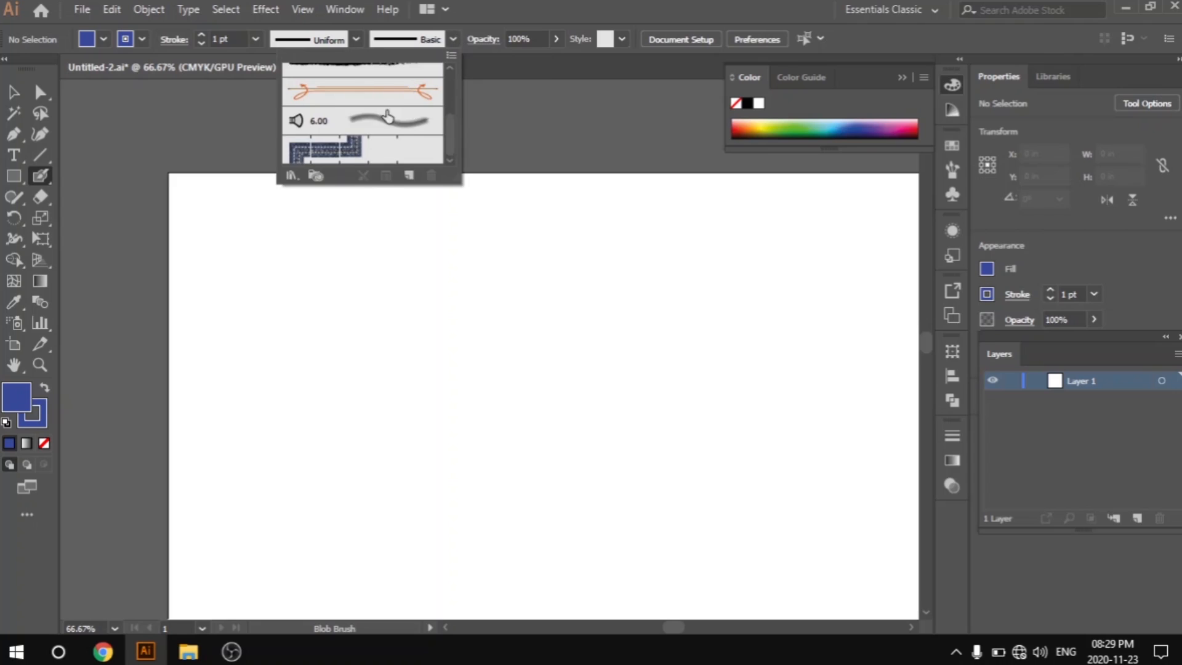
pyautogui.scroll(5, 391, 116)
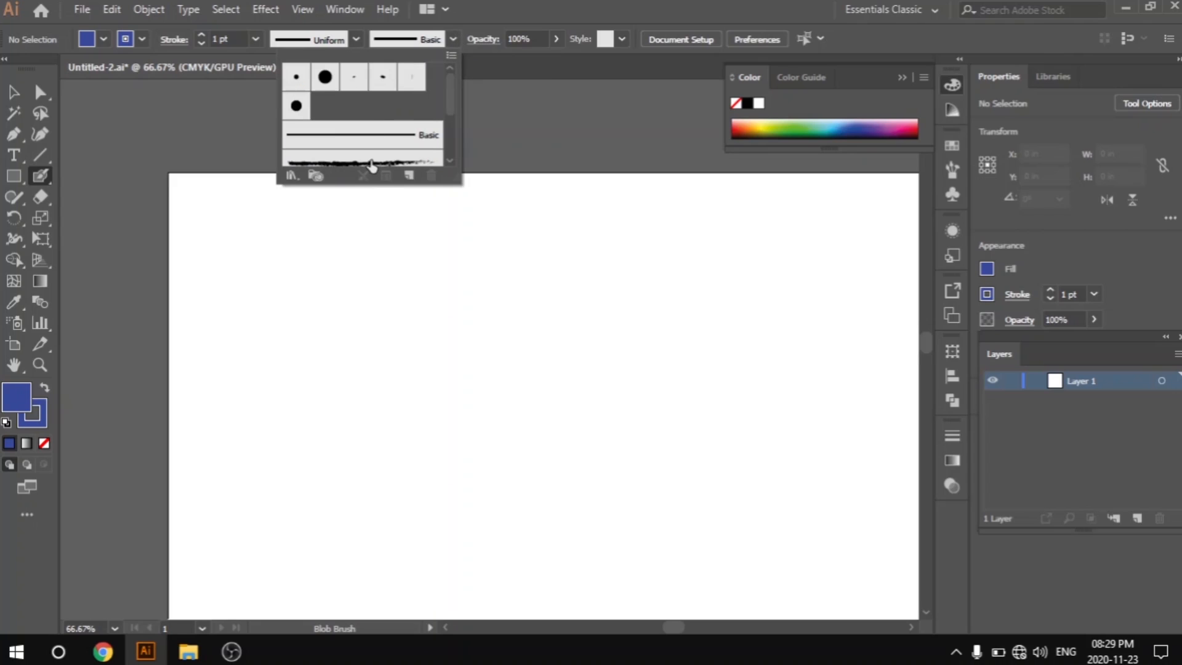
pyautogui.click(502, 298)
pyautogui.moveTo(496, 255)
pyautogui.mouseDown()
pyautogui.moveTo(385, 388)
pyautogui.moveTo(321, 385)
pyautogui.moveTo(318, 306)
pyautogui.moveTo(537, 389)
pyautogui.mouseUp()
pyautogui.moveTo(598, 314); pyautogui.dragTo(383, 423)
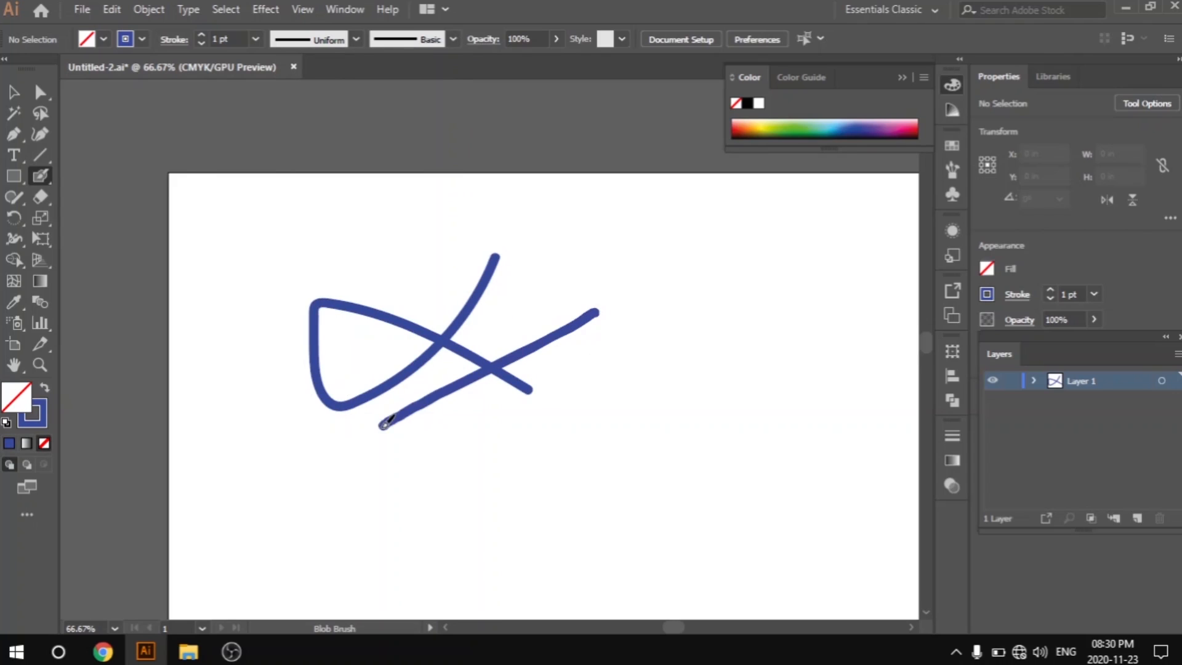
pyautogui.moveTo(380, 275); pyautogui.dragTo(513, 453)
pyautogui.moveTo(607, 324)
pyautogui.mouseDown()
pyautogui.moveTo(517, 245)
pyautogui.moveTo(265, 256)
pyautogui.moveTo(326, 433)
pyautogui.moveTo(517, 455)
pyautogui.moveTo(590, 370)
pyautogui.moveTo(601, 317)
pyautogui.mouseUp()
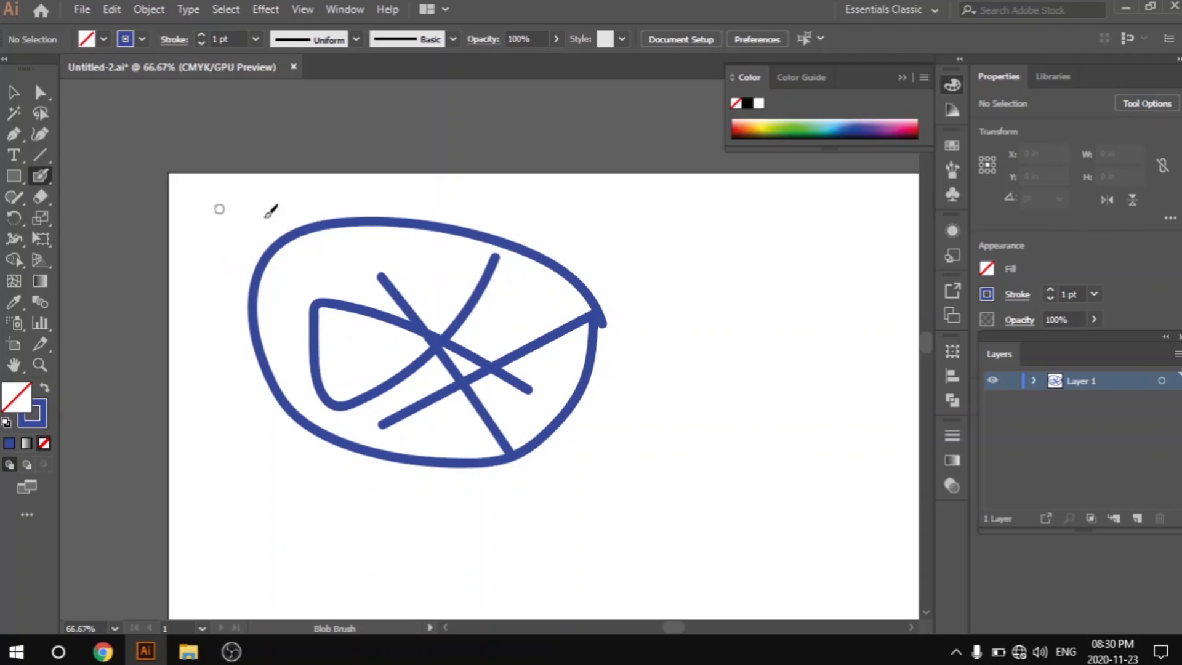
# Apply the rough charcoal-like brush definition to the painted oval shape and deselect it.
pyautogui.click(13, 92)
pyautogui.moveTo(269, 204); pyautogui.dragTo(703, 528)
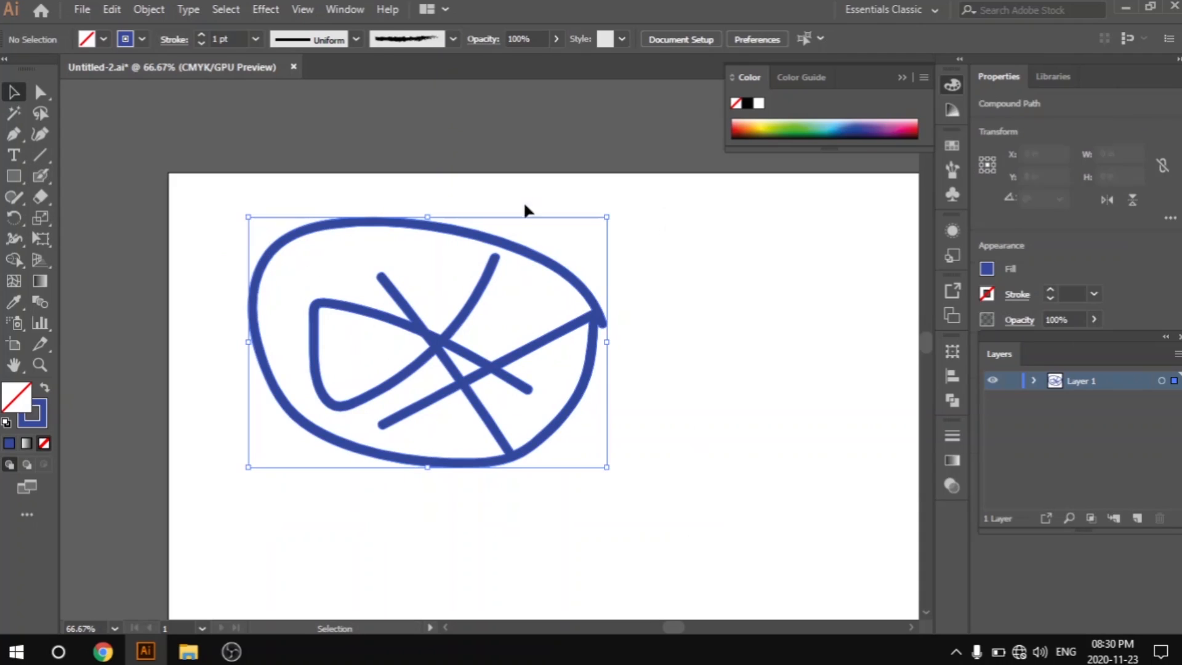
pyautogui.click(453, 39)
pyautogui.click(396, 163)
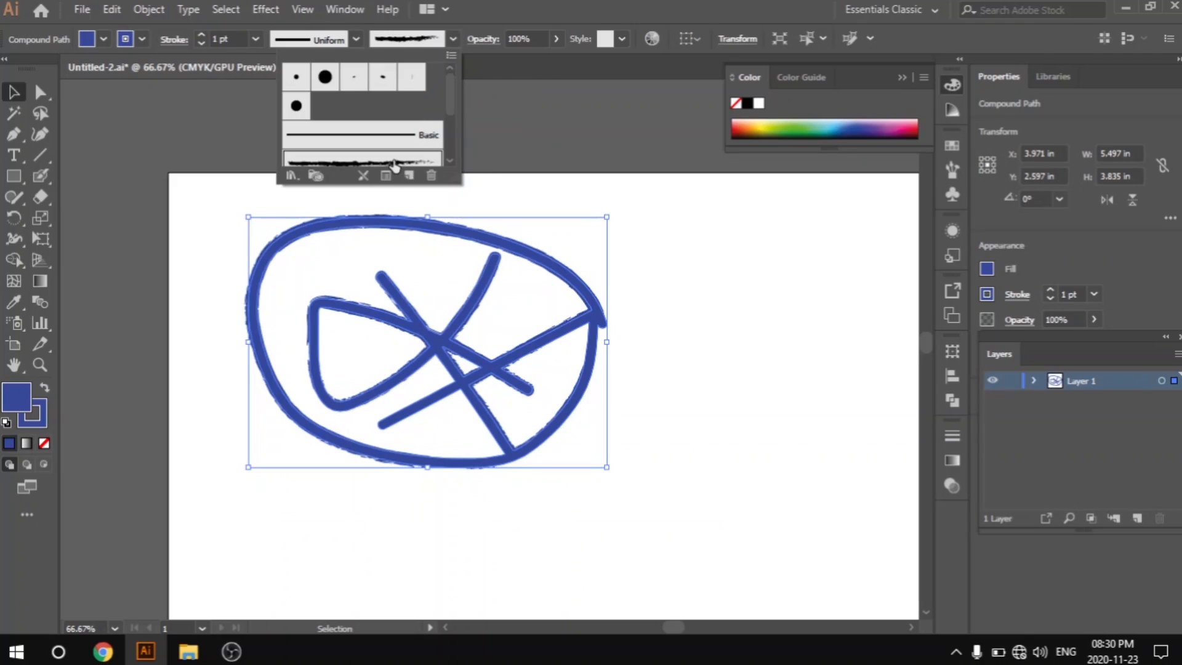
pyautogui.click(747, 278)
pyautogui.click(639, 276)
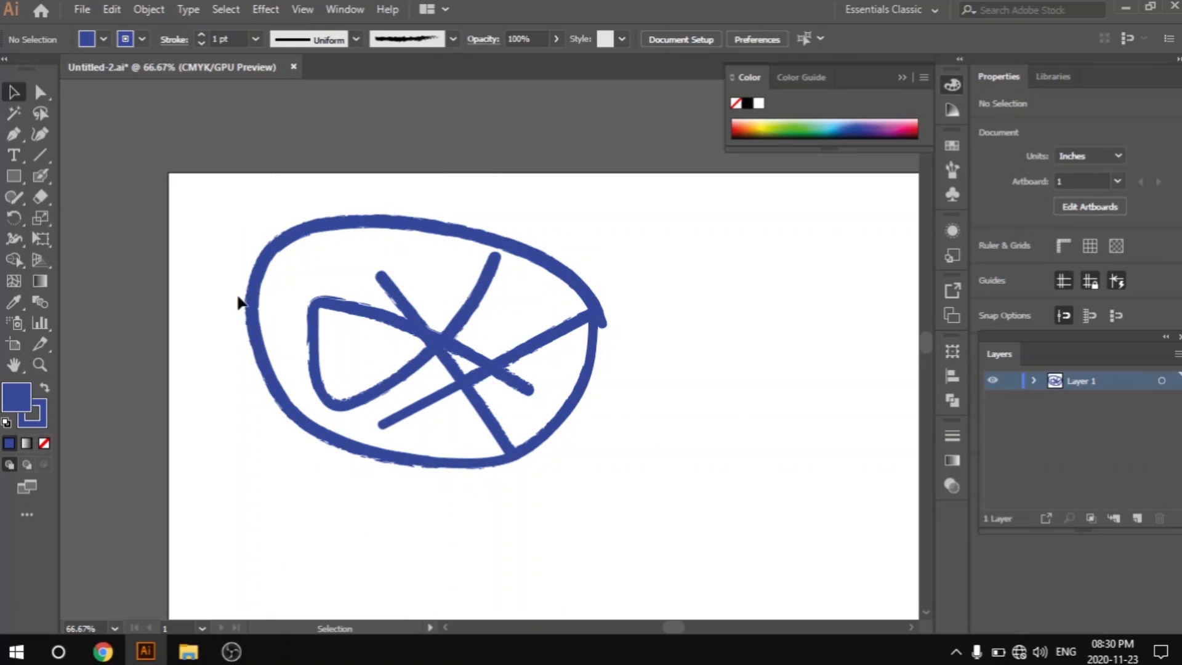
# Examine the rough-edged oval shape selected and deselected, and delete it from the artboard.
pyautogui.moveTo(249, 208); pyautogui.dragTo(685, 476)
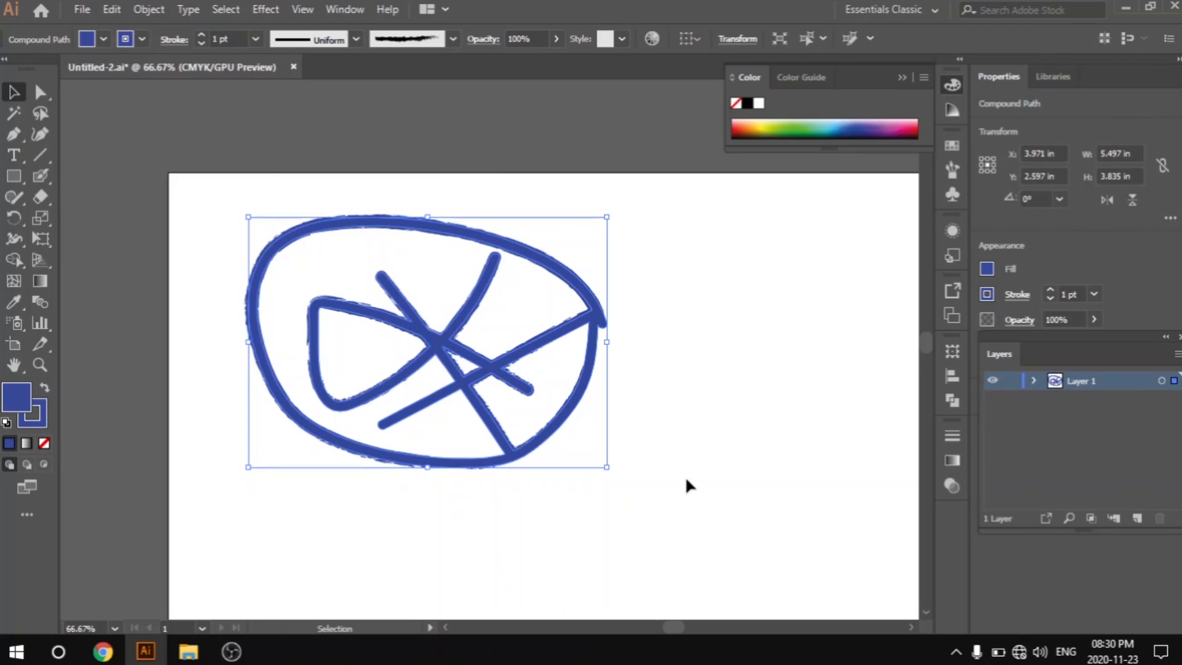
pyautogui.click(683, 343)
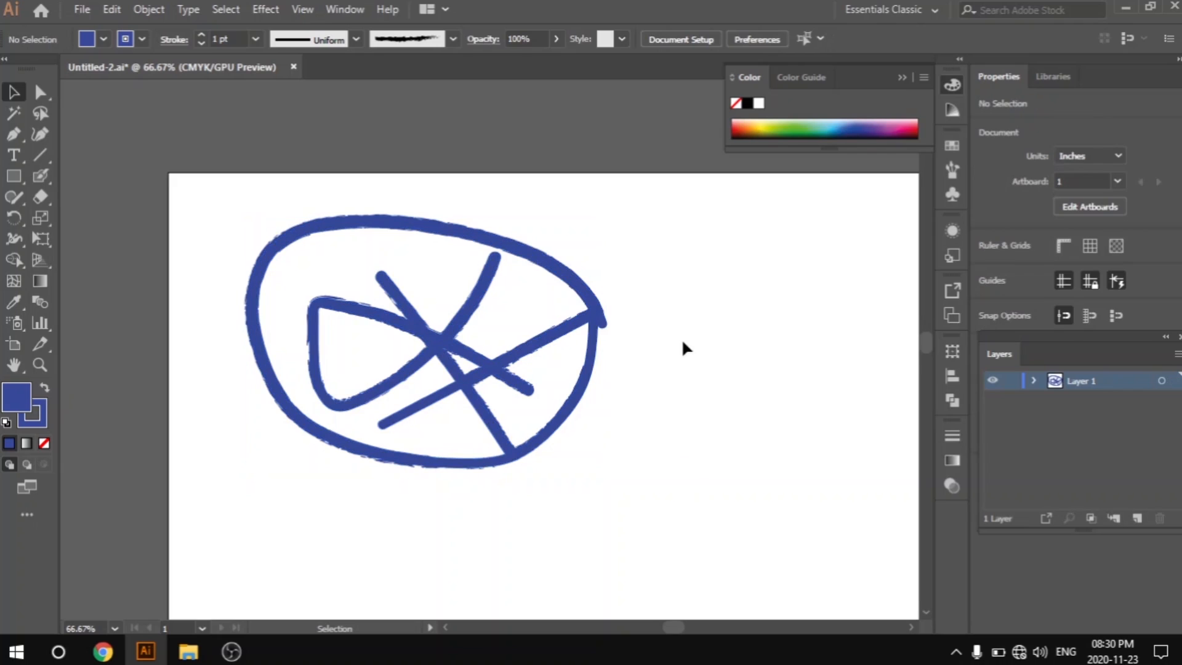
pyautogui.click(427, 394)
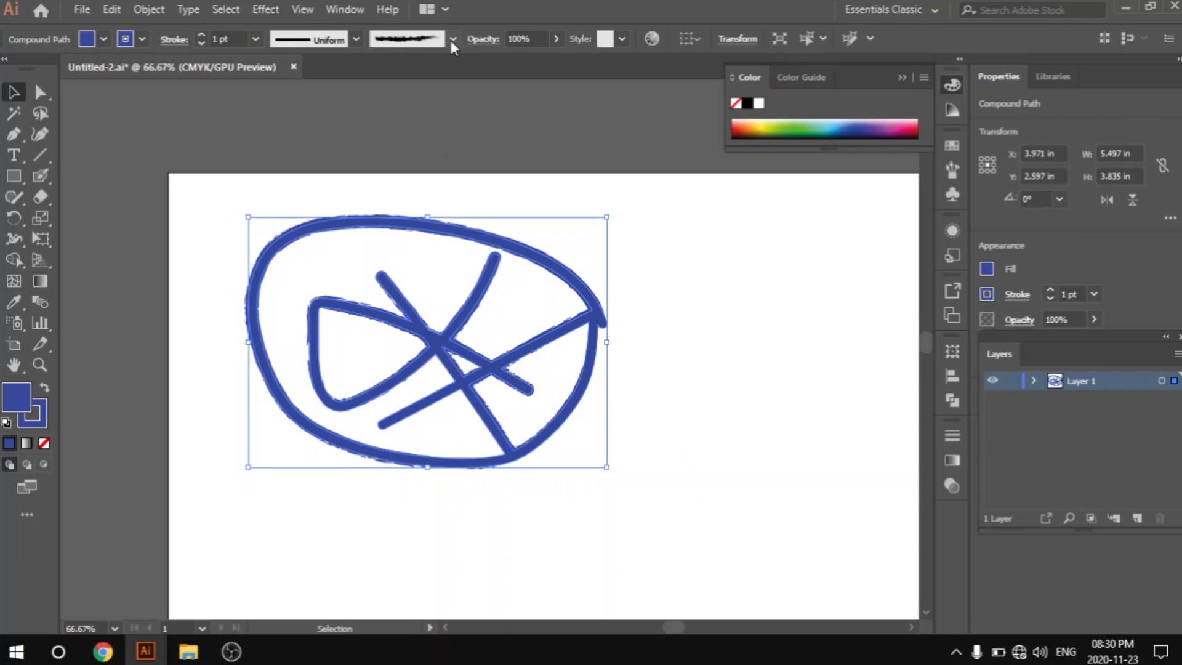
pyautogui.click(756, 349)
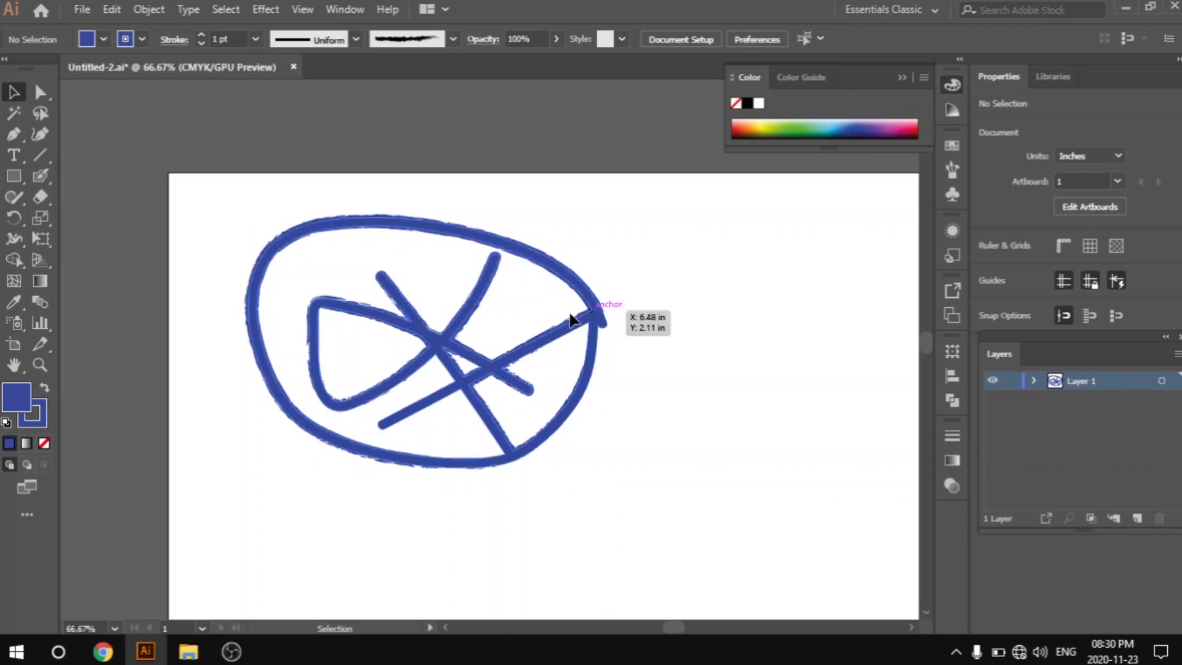
pyautogui.moveTo(555, 194); pyautogui.dragTo(445, 407)
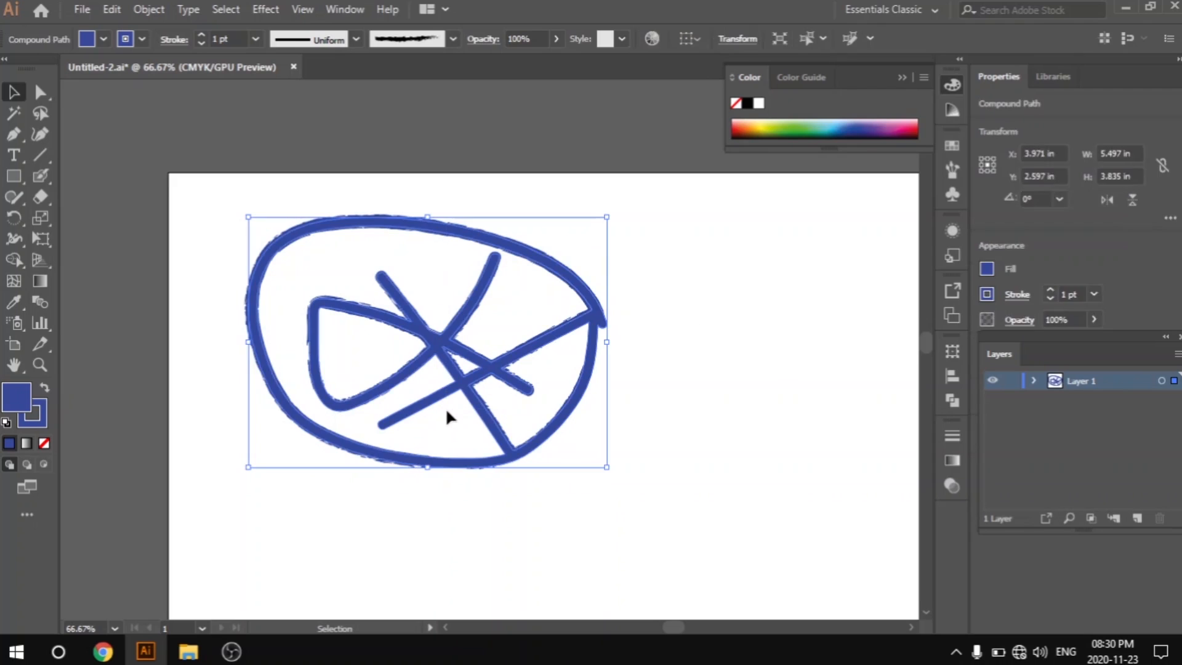
pyautogui.click(728, 333)
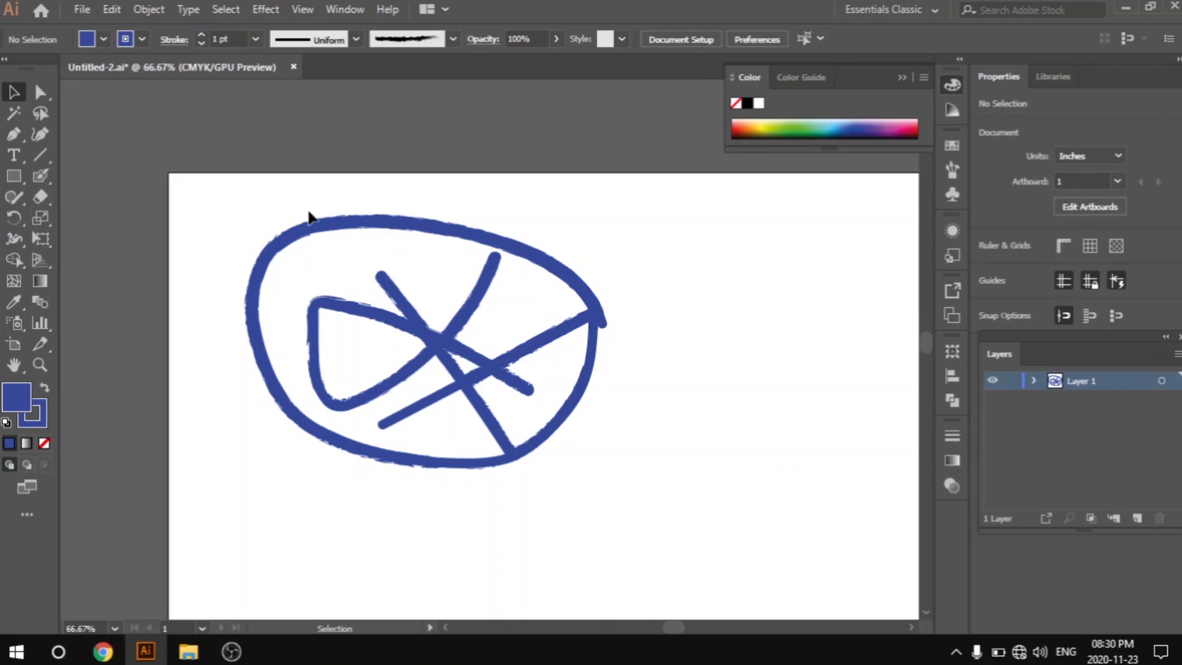
pyautogui.moveTo(230, 197); pyautogui.dragTo(535, 373)
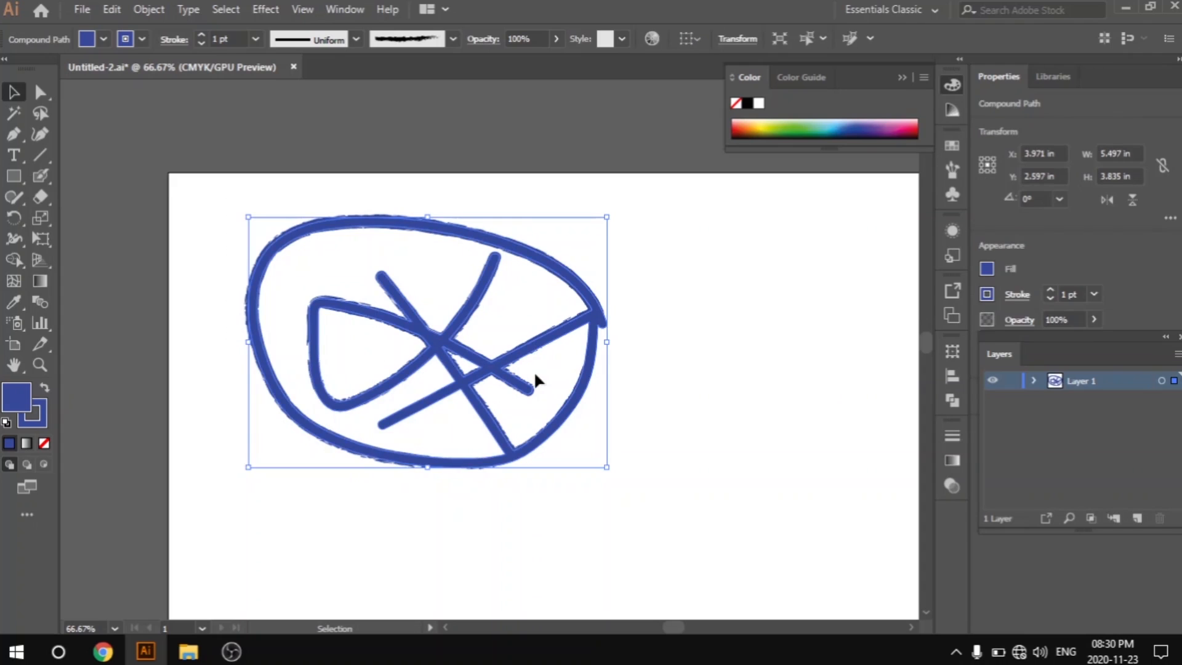
pyautogui.press('Delete')
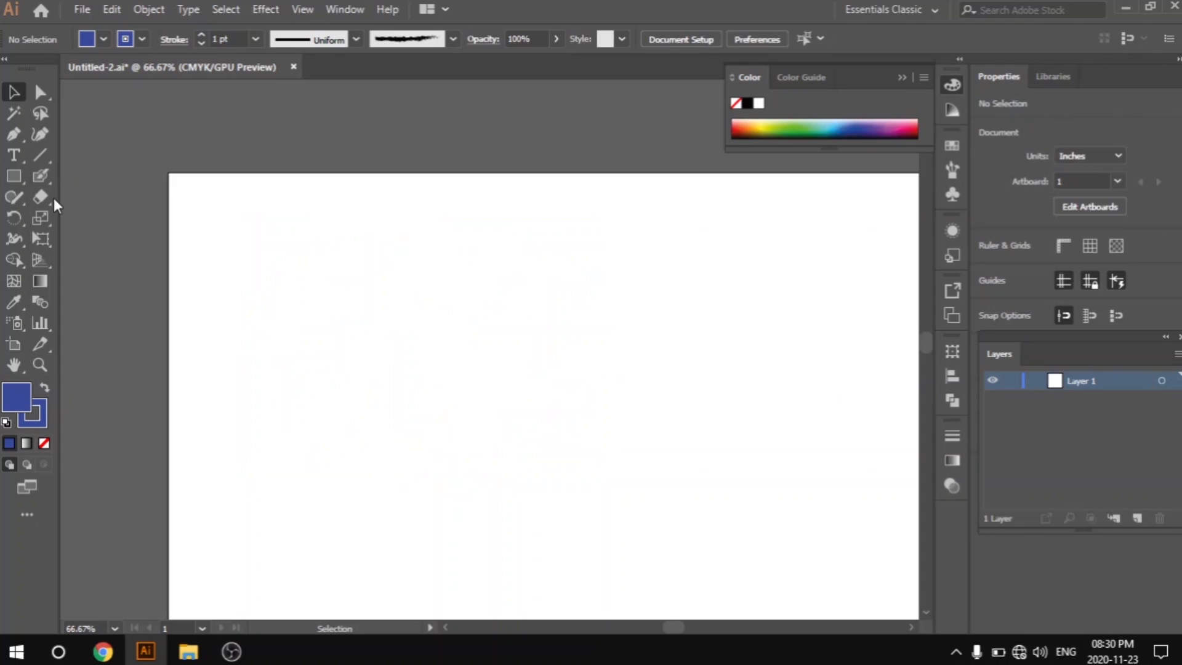
# Paint two long separate blue curves, one below the other, with the Blob Brush tool and check their selection.
pyautogui.click(46, 176)
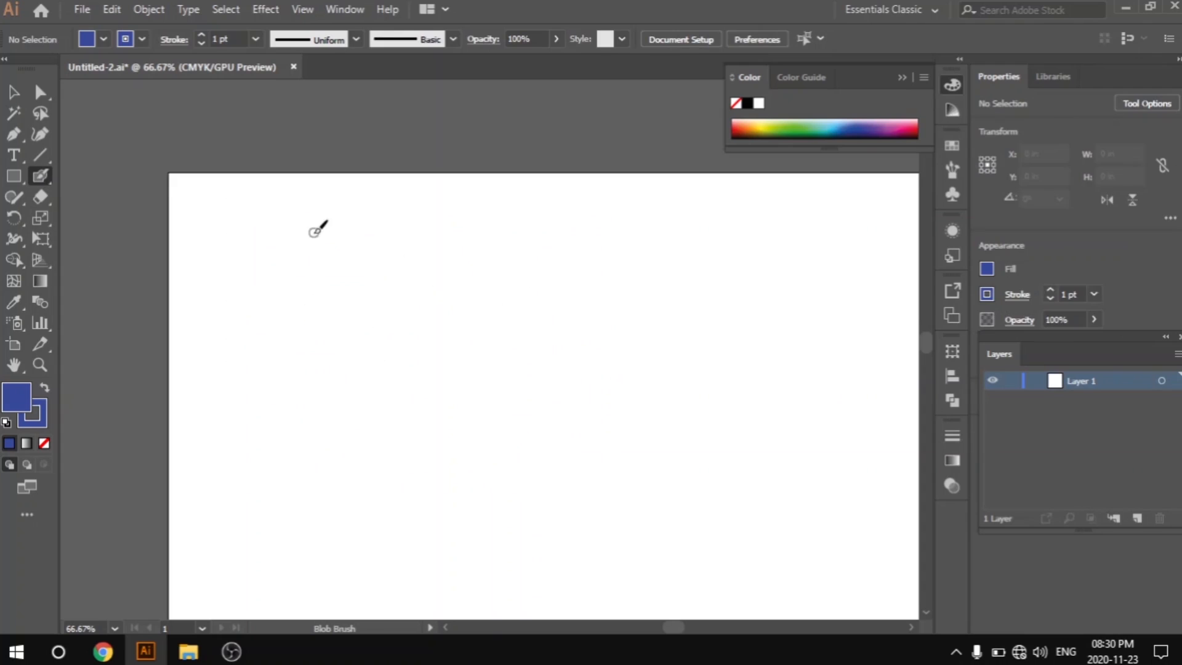
pyautogui.moveTo(325, 276)
pyautogui.mouseDown()
pyautogui.moveTo(439, 369)
pyautogui.moveTo(636, 403)
pyautogui.moveTo(724, 383)
pyautogui.mouseUp()
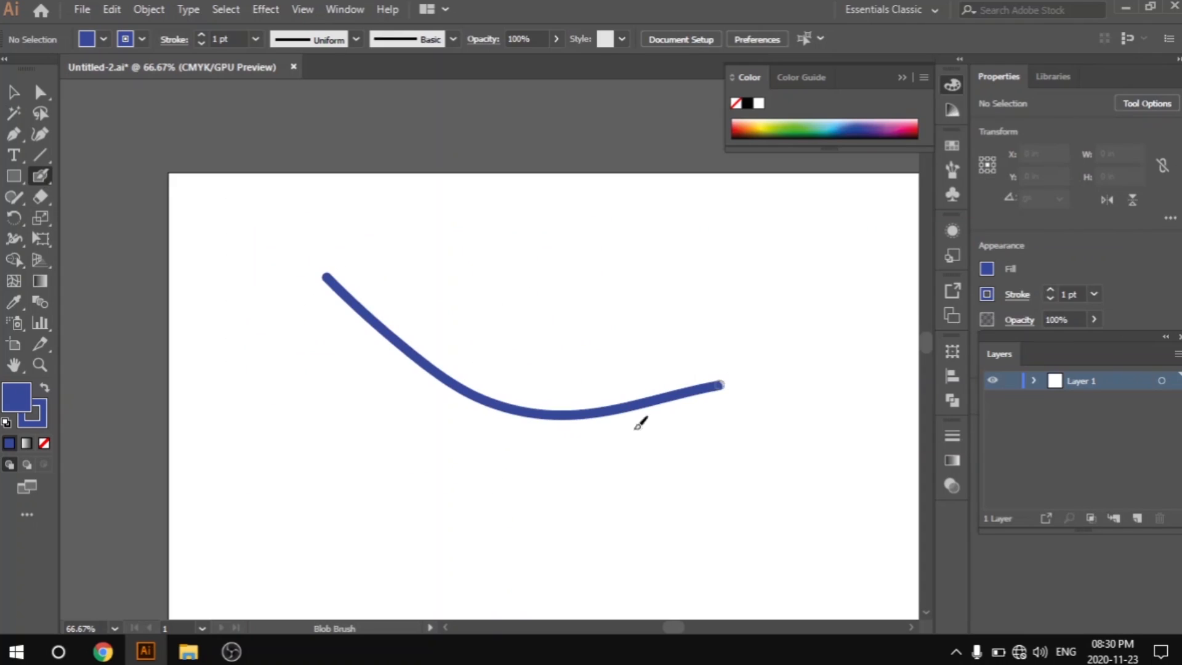
pyautogui.moveTo(306, 333)
pyautogui.mouseDown()
pyautogui.moveTo(721, 500)
pyautogui.moveTo(771, 473)
pyautogui.mouseUp()
pyautogui.press('v')
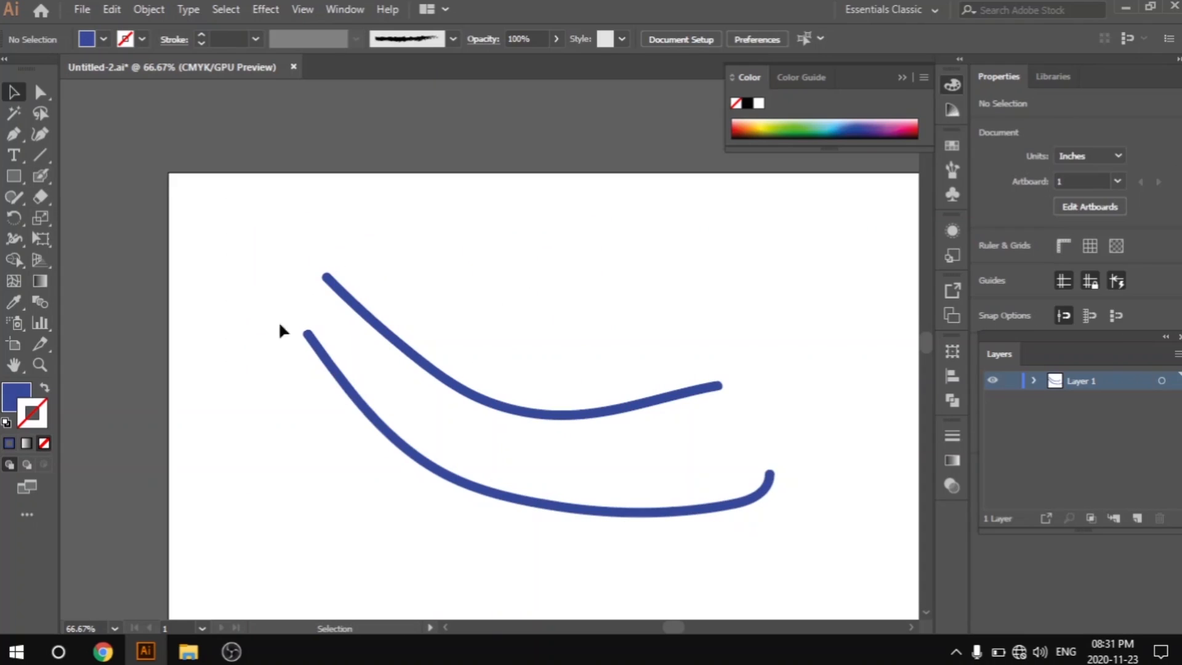
pyautogui.moveTo(289, 233)
pyautogui.mouseDown()
pyautogui.moveTo(388, 383)
pyautogui.moveTo(429, 415)
pyautogui.mouseUp()
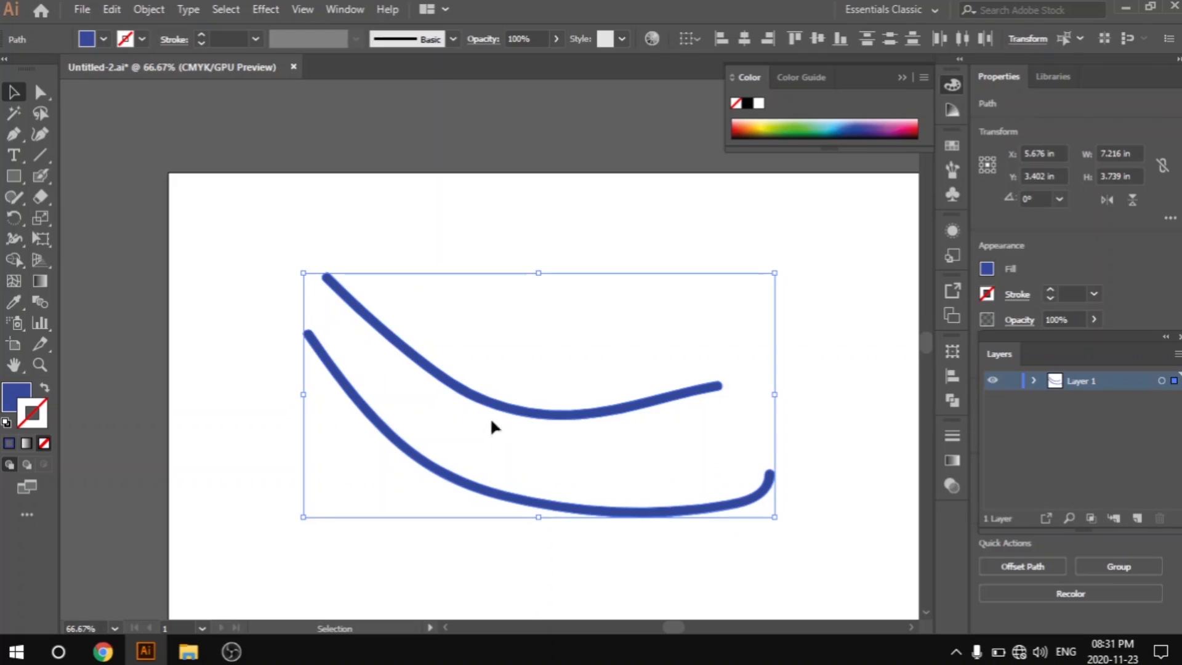
pyautogui.click(884, 419)
# Select both blue curves and apply the rough charcoal-like brush definition to their outlines.
pyautogui.hotkey('ctrl', '+')
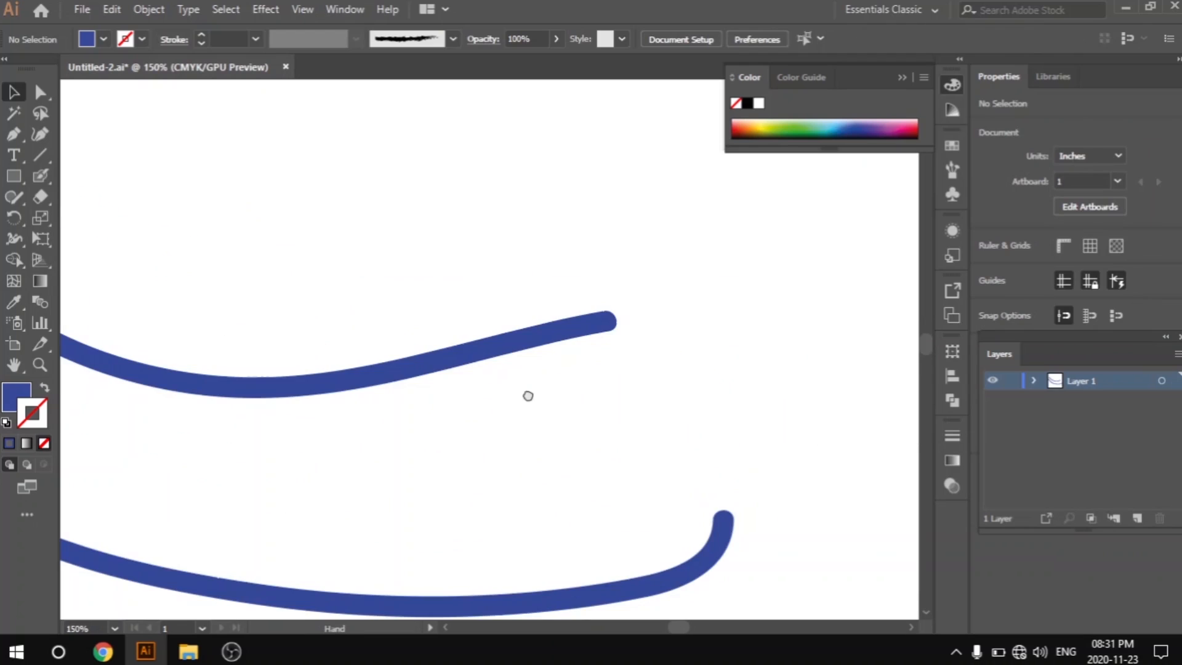
pyautogui.moveTo(519, 425); pyautogui.dragTo(534, 320)
pyautogui.moveTo(409, 178); pyautogui.dragTo(615, 477)
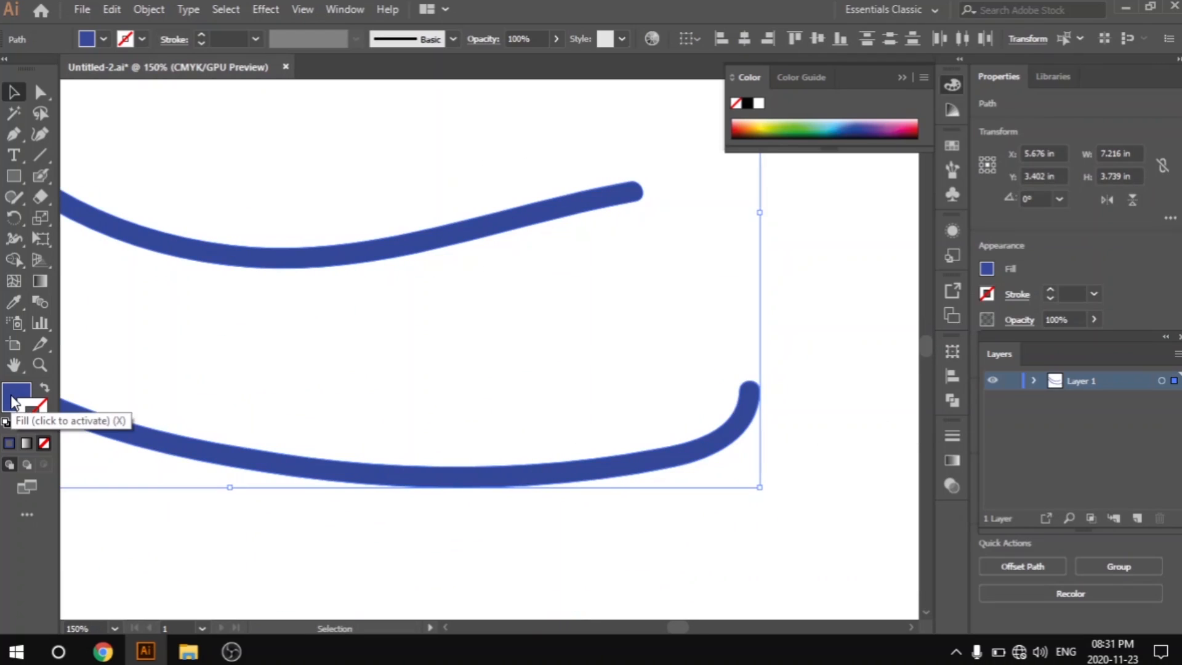
pyautogui.click(28, 410)
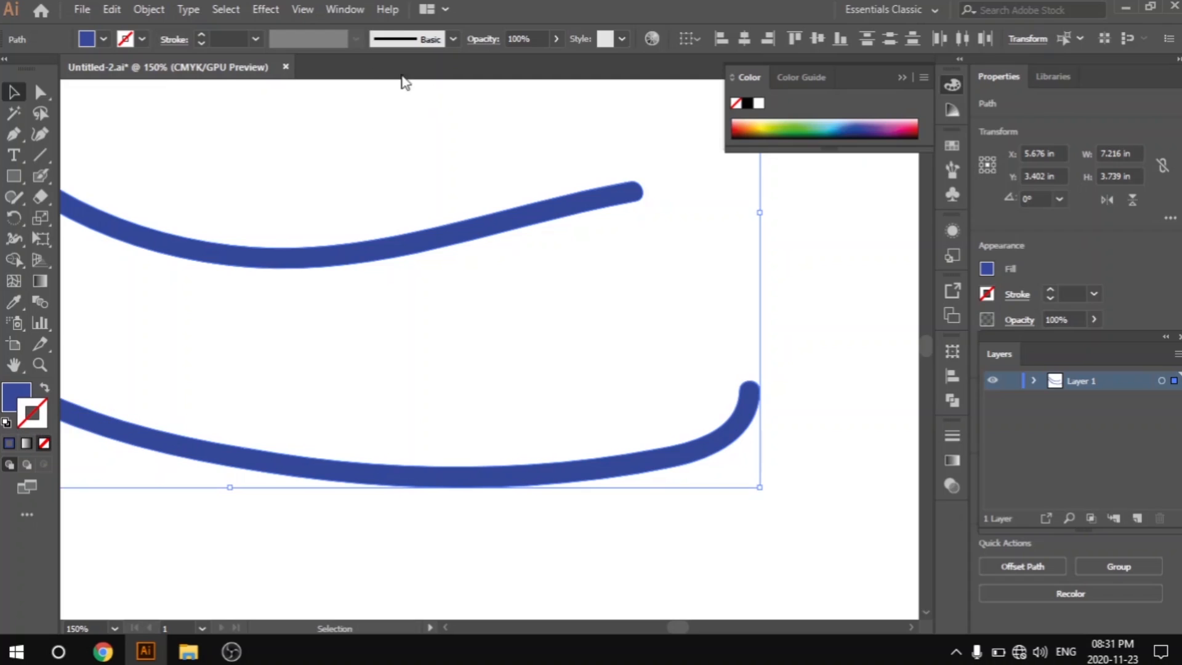
pyautogui.click(452, 39)
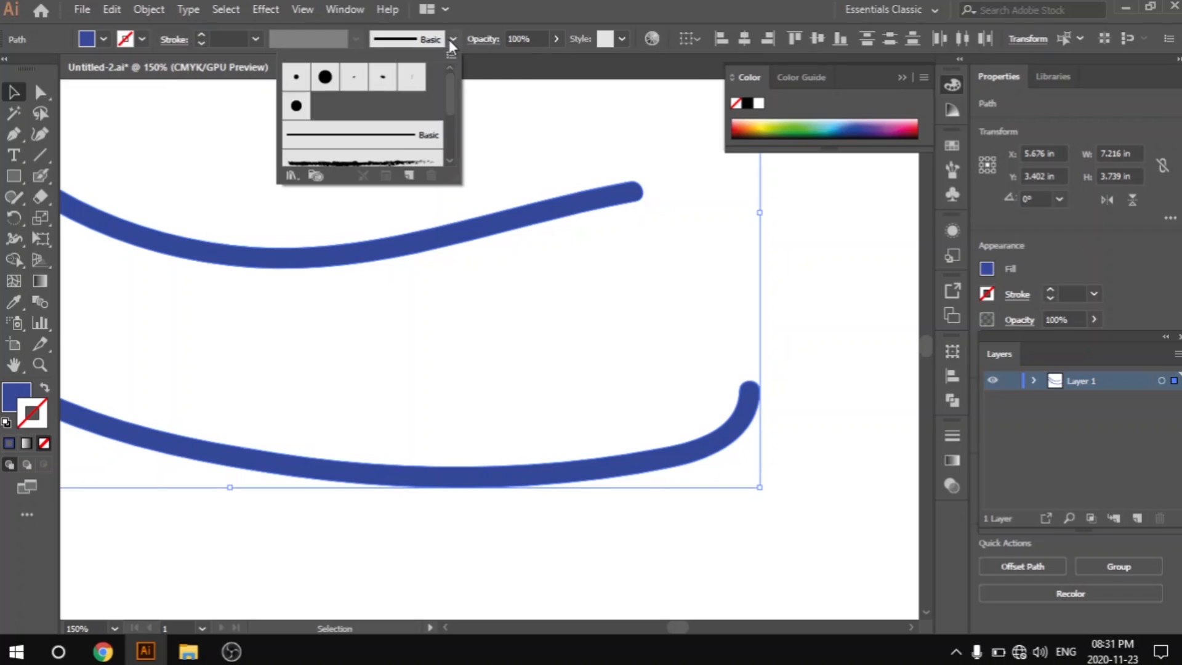
pyautogui.scroll(-2, 398, 150)
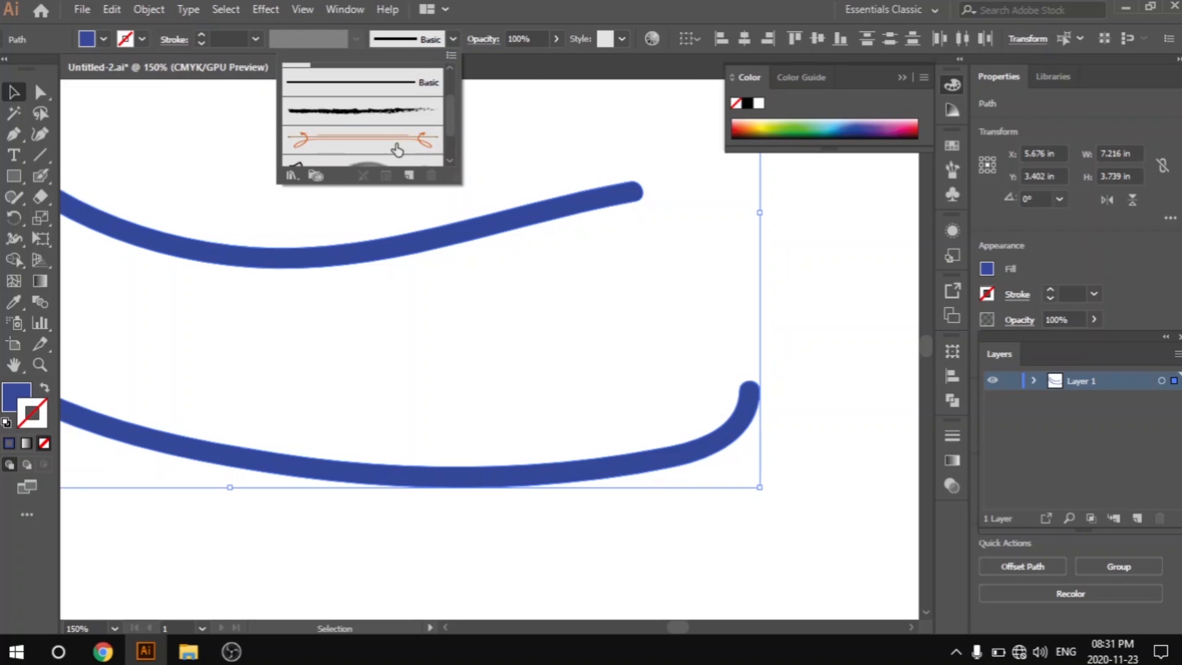
pyautogui.click(348, 117)
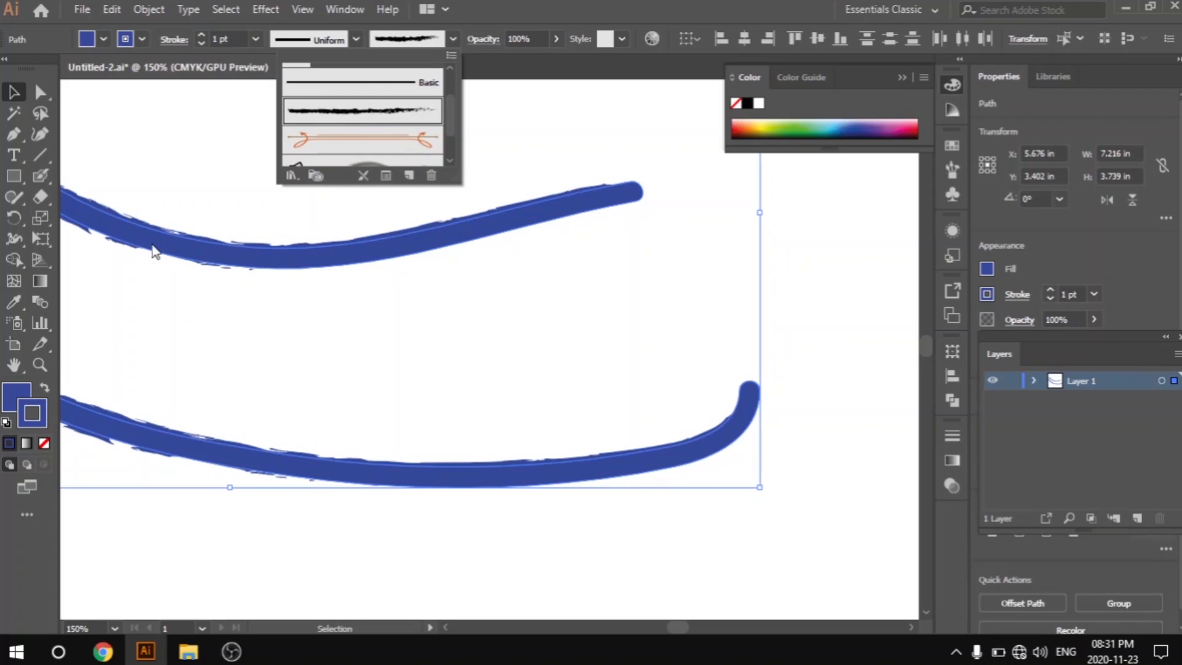
# Set the stroke colour of both curves to red (FF2D0B) in the Color Picker and deselect them.
pyautogui.click(36, 408)
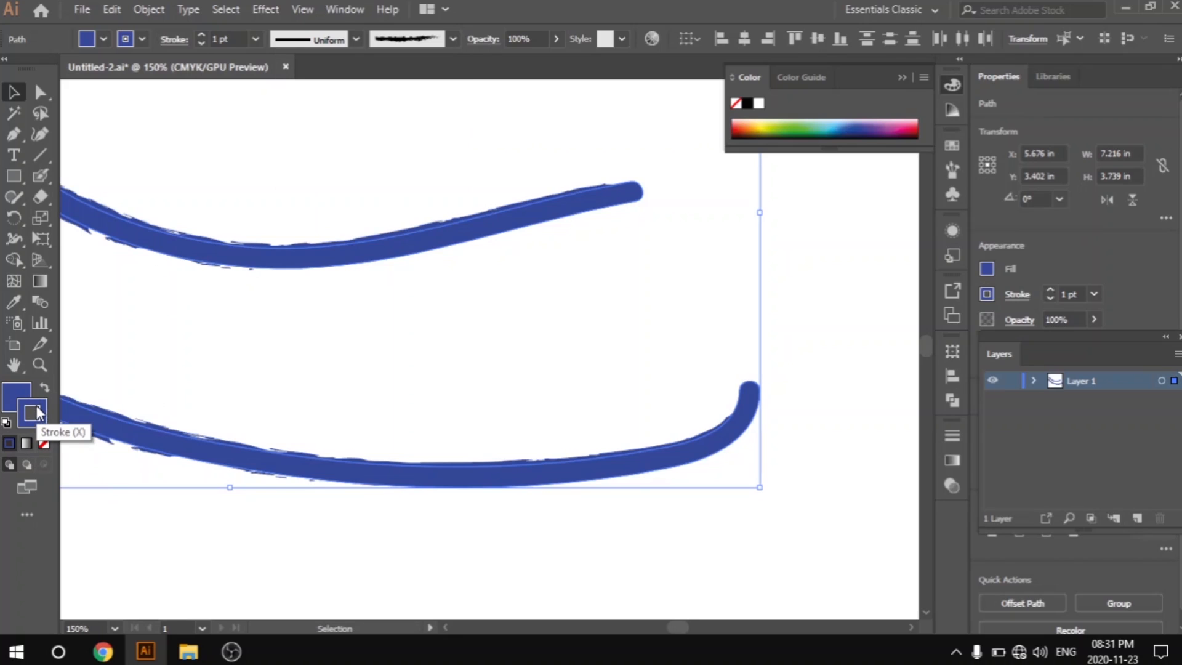
pyautogui.doubleClick(36, 411)
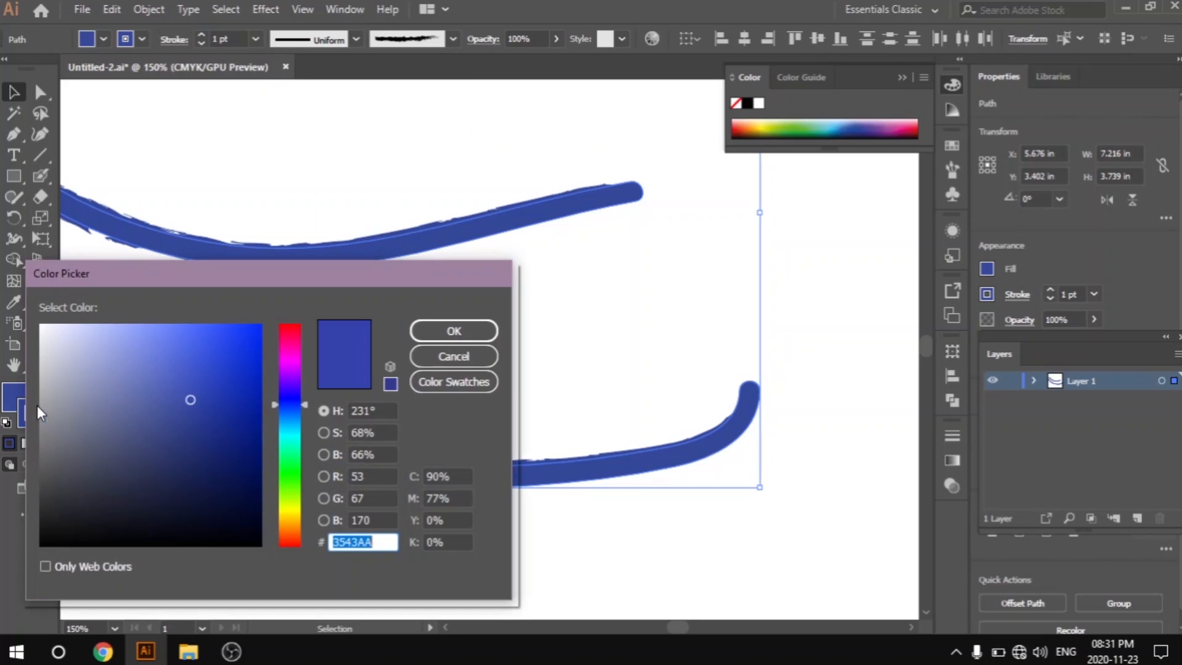
pyautogui.click(283, 543)
pyautogui.moveTo(243, 391); pyautogui.dragTo(254, 318)
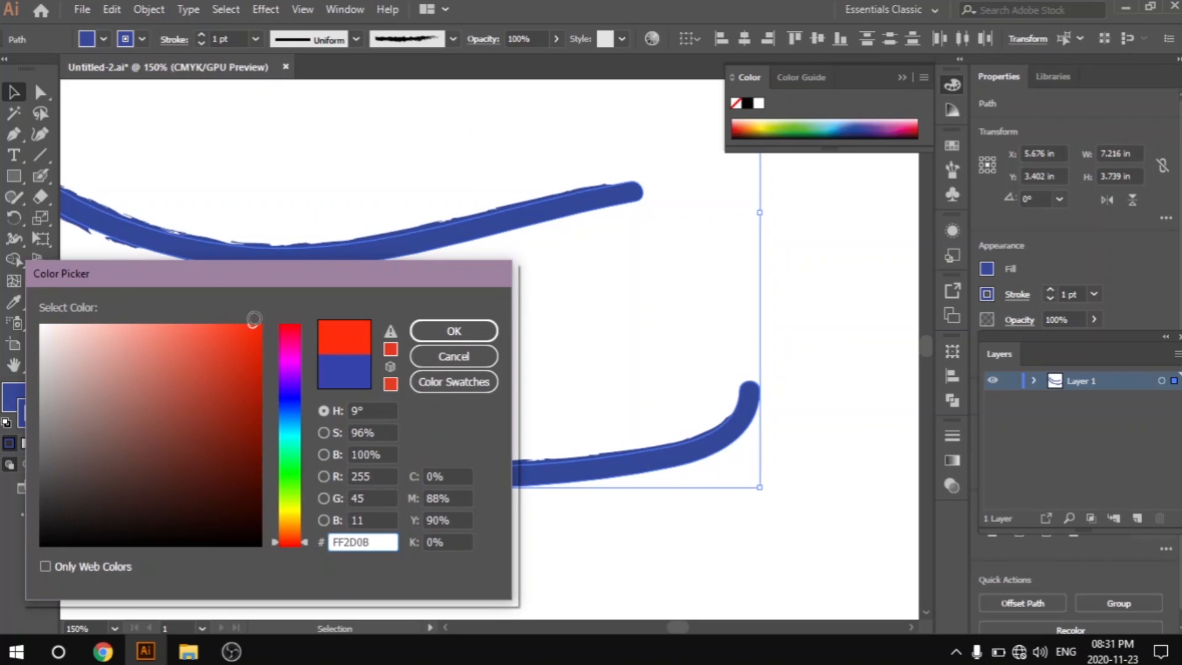
pyautogui.click(434, 331)
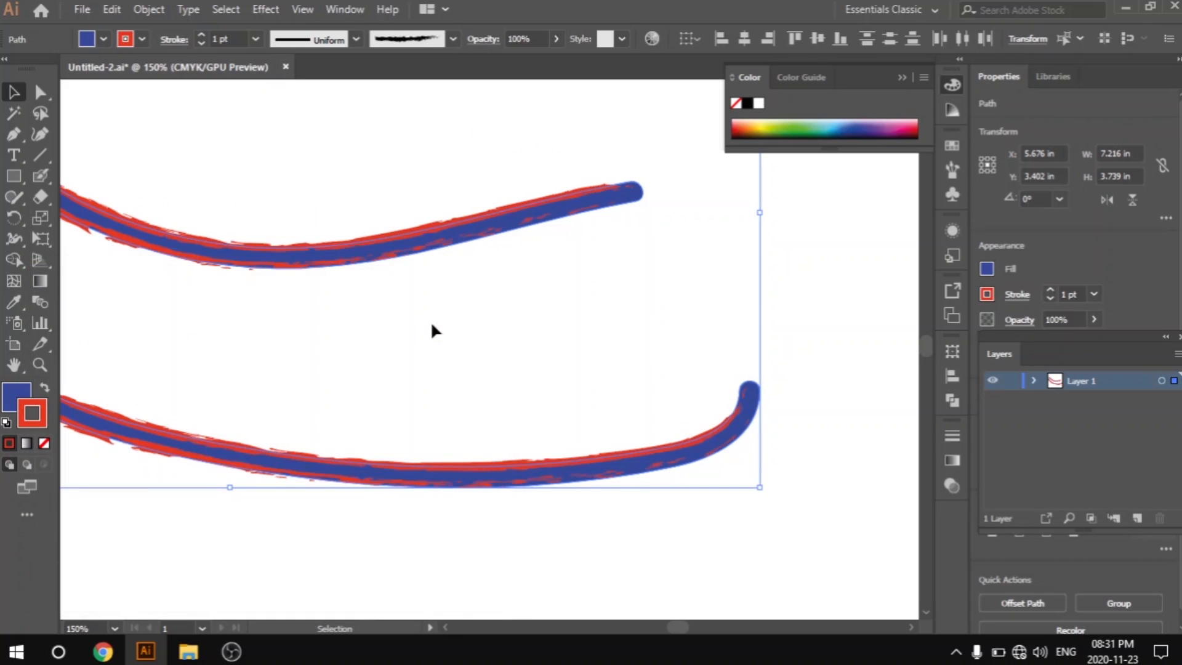
pyautogui.click(826, 336)
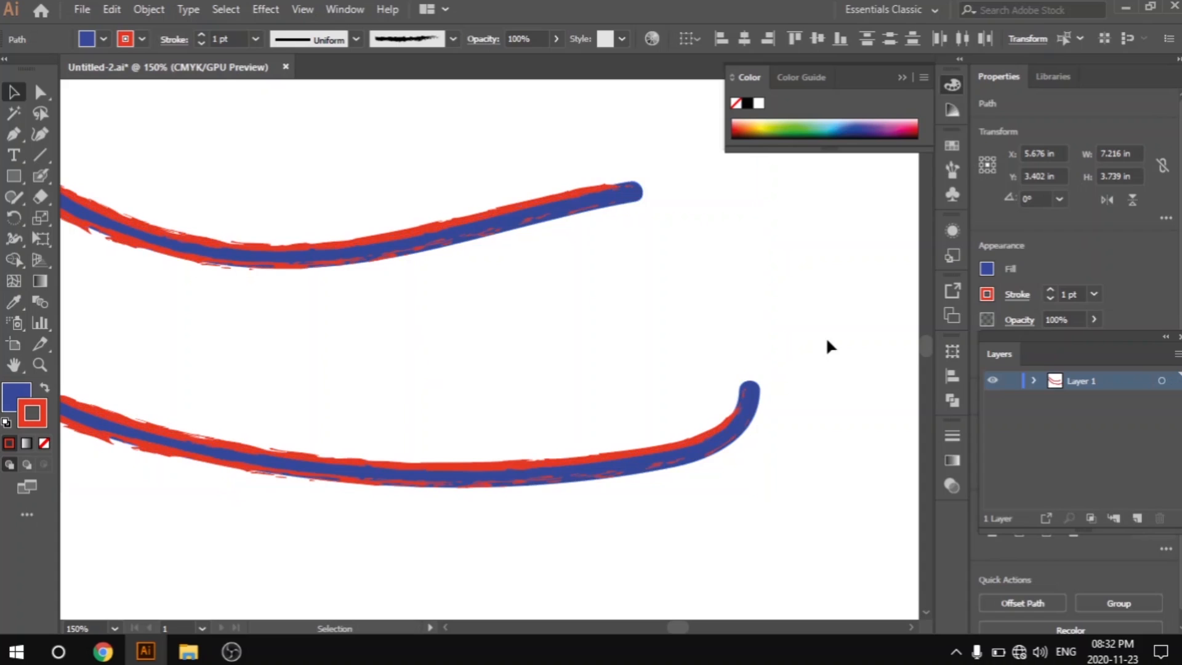
# Remove the fill from both red-outlined curves to view only their outlines, and restore their blue fill.
pyautogui.hotkey('ctrl', '-')
pyautogui.hotkey('ctrl', '-')
pyautogui.moveTo(648, 418); pyautogui.dragTo(535, 464)
pyautogui.moveTo(401, 197); pyautogui.dragTo(510, 539)
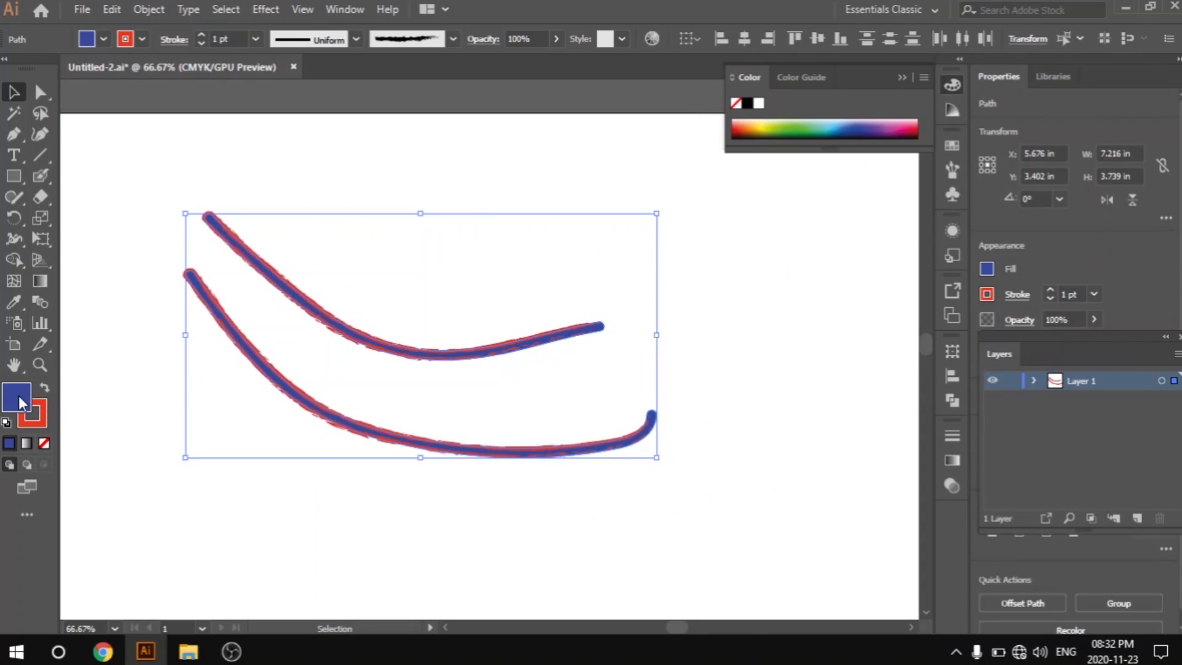
pyautogui.click(43, 444)
pyautogui.click(266, 508)
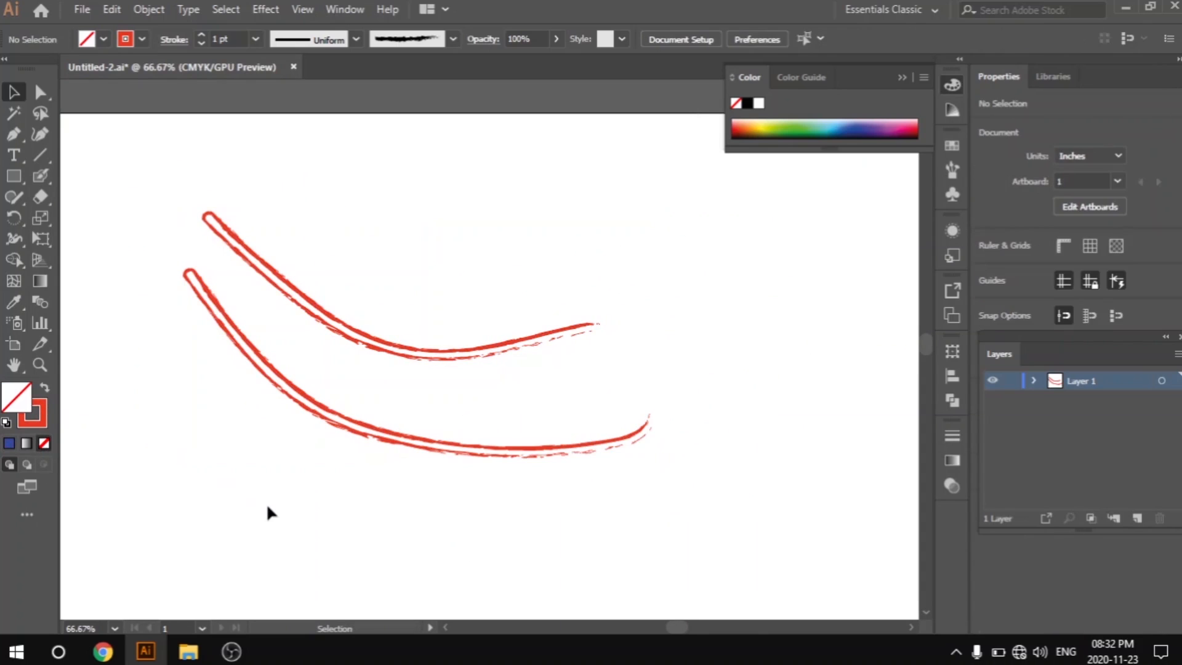
pyautogui.moveTo(188, 213); pyautogui.dragTo(289, 342)
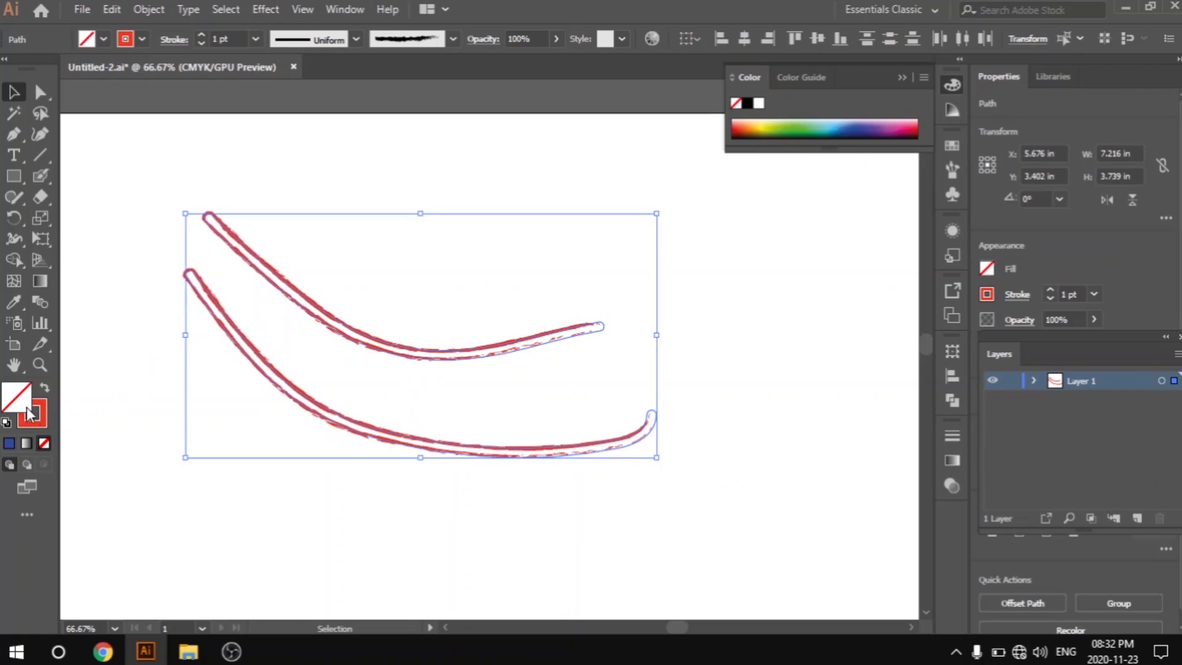
pyautogui.click(9, 444)
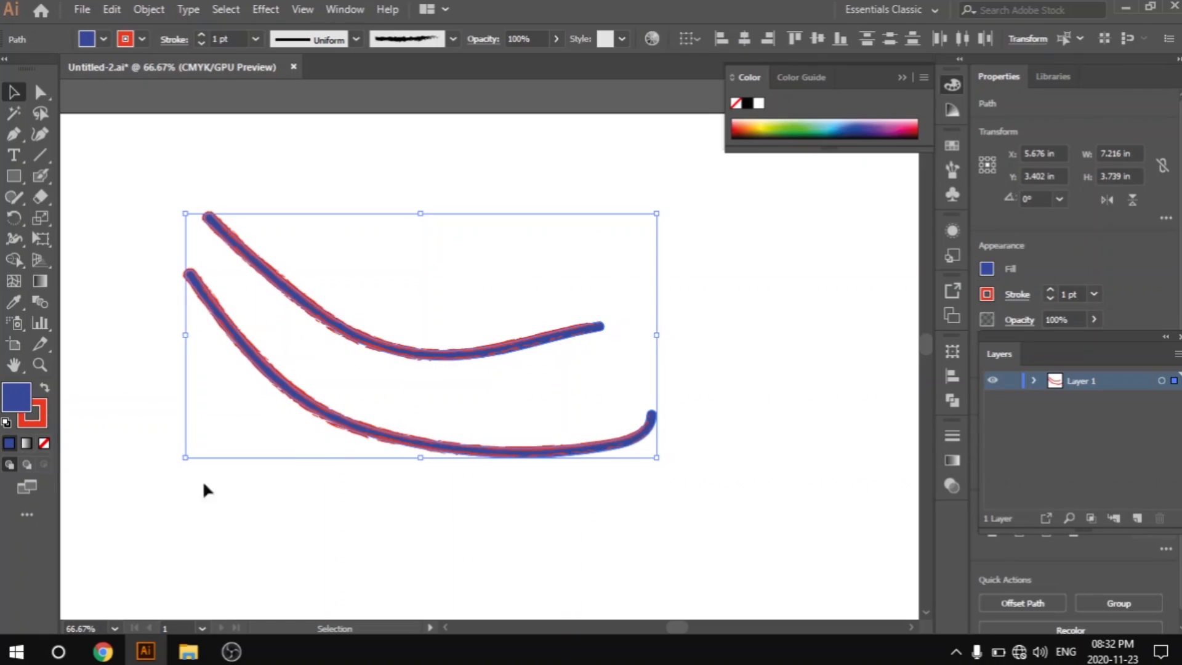
# Remove the red stroke from both selected curves and reapply it.
pyautogui.click(39, 420)
pyautogui.click(45, 444)
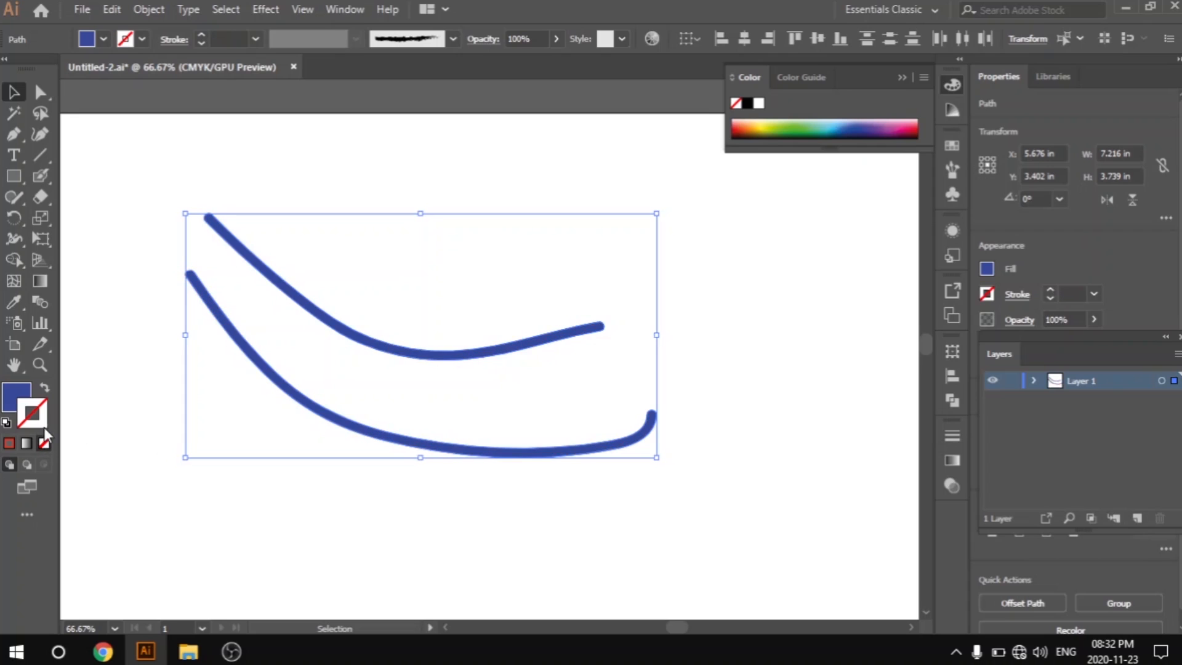
pyautogui.click(10, 443)
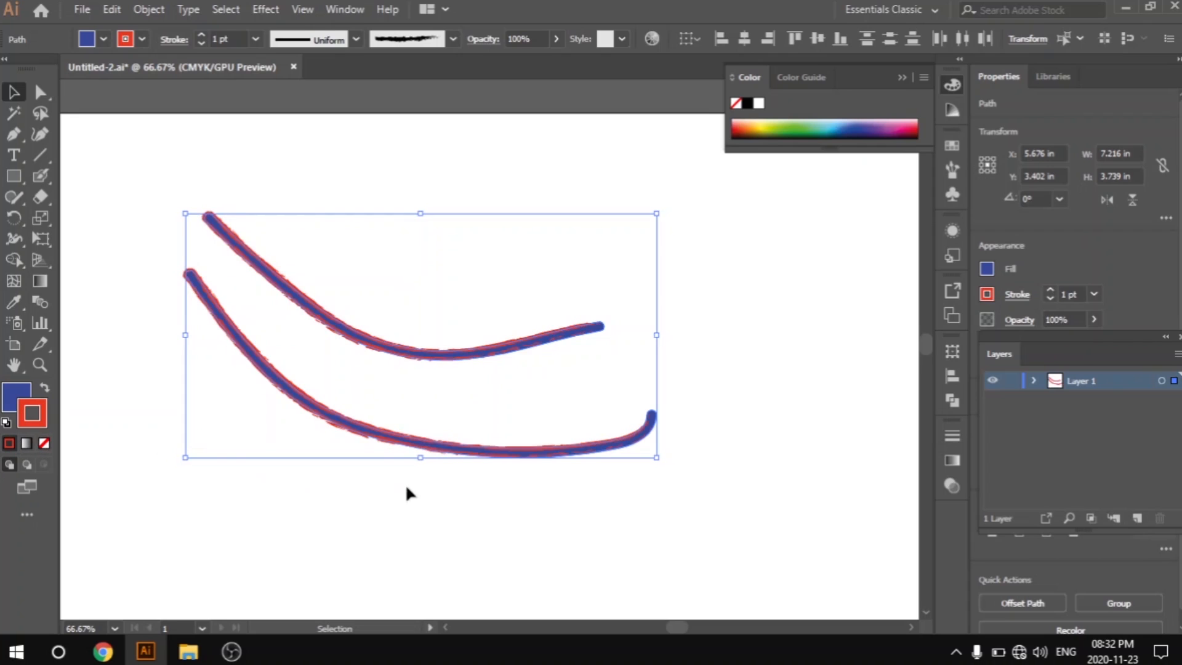
# Select both curves and delete them from the artboard.
pyautogui.click(413, 493)
pyautogui.moveTo(140, 159); pyautogui.dragTo(438, 377)
pyautogui.press('Delete')
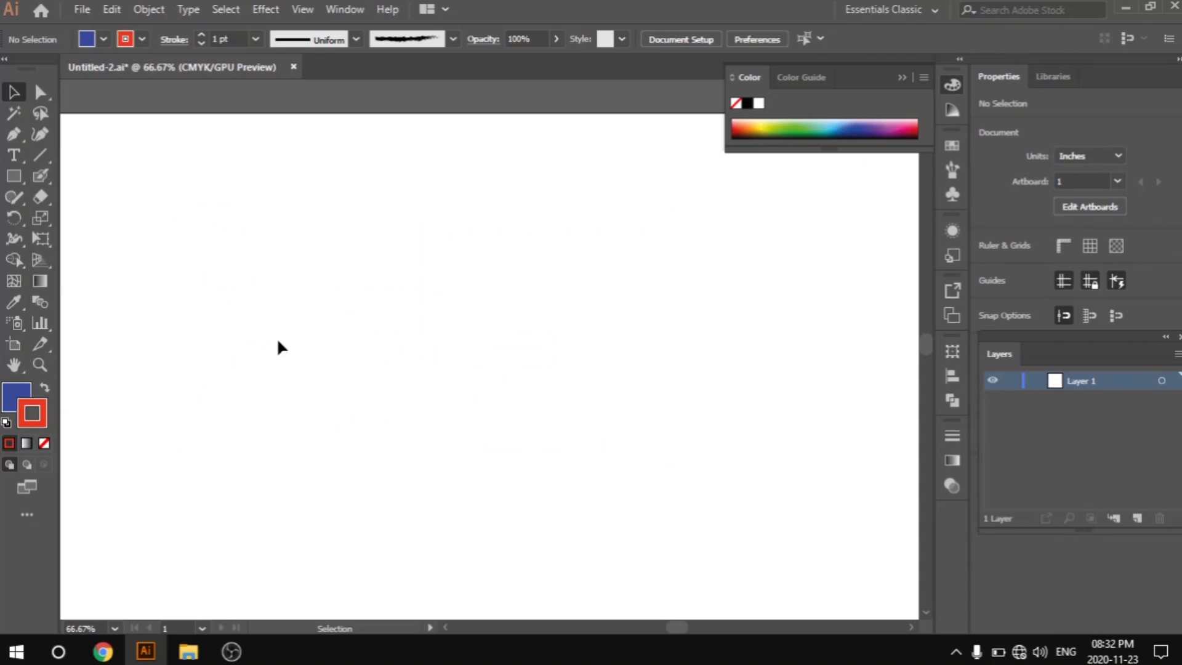
# Paint a large tangled scribble of overlapping red loops in the middle of the artboard with the Blob Brush tool.
pyautogui.click(43, 175)
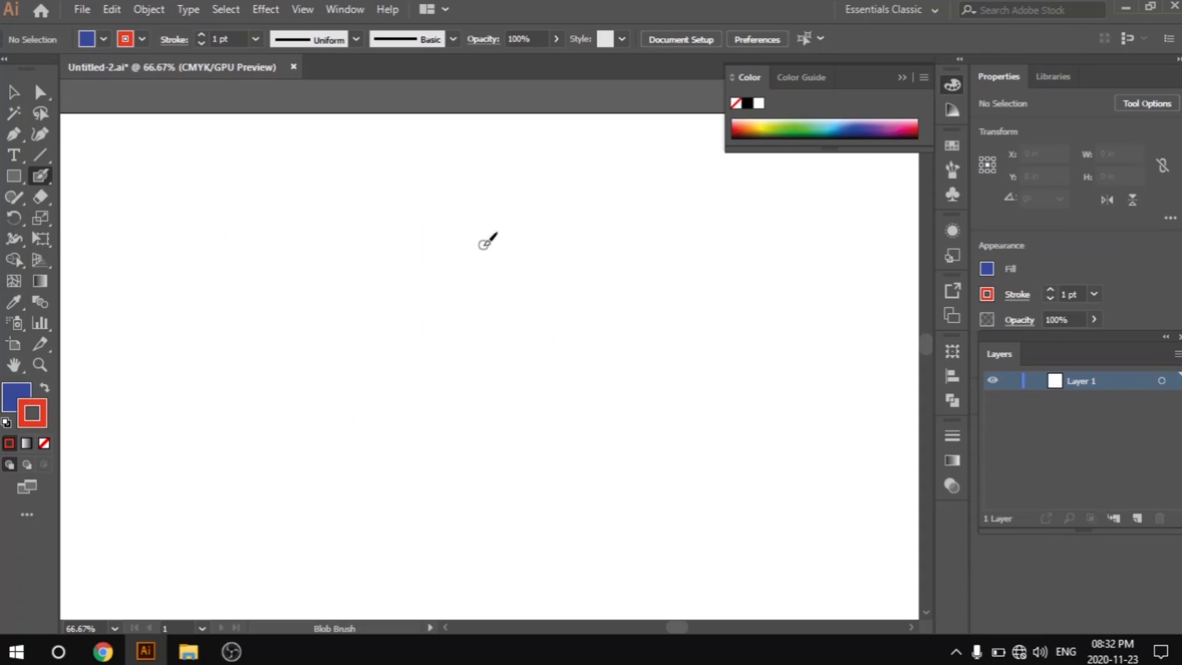
pyautogui.moveTo(472, 240)
pyautogui.mouseDown()
pyautogui.moveTo(528, 343)
pyautogui.moveTo(412, 303)
pyautogui.mouseUp()
pyautogui.moveTo(579, 375)
pyautogui.mouseDown()
pyautogui.moveTo(362, 226)
pyautogui.moveTo(395, 481)
pyautogui.moveTo(609, 329)
pyautogui.moveTo(365, 403)
pyautogui.moveTo(595, 320)
pyautogui.moveTo(292, 406)
pyautogui.moveTo(429, 328)
pyautogui.moveTo(333, 429)
pyautogui.moveTo(479, 341)
pyautogui.moveTo(417, 433)
pyautogui.moveTo(572, 257)
pyautogui.moveTo(367, 388)
pyautogui.moveTo(545, 432)
pyautogui.moveTo(469, 333)
pyautogui.moveTo(447, 430)
pyautogui.moveTo(571, 353)
pyautogui.mouseUp()
pyautogui.press('/')
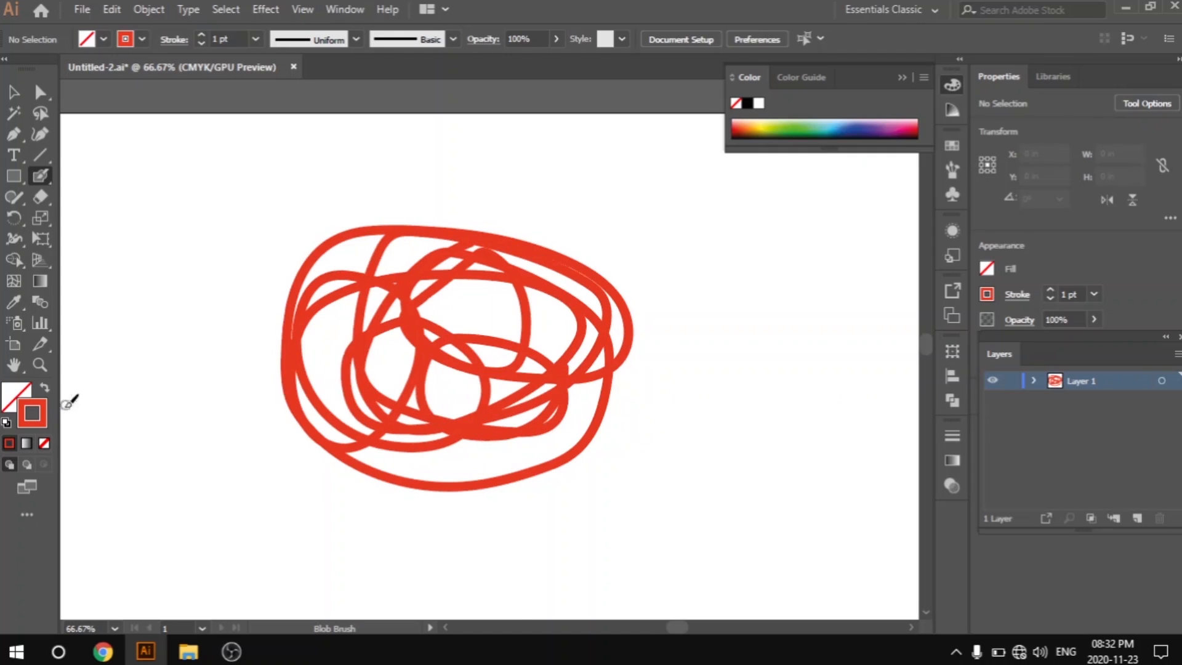
# Pick green (0FBC18) as the fill colour in the Color Picker without selecting the scribble.
pyautogui.doubleClick(9, 401)
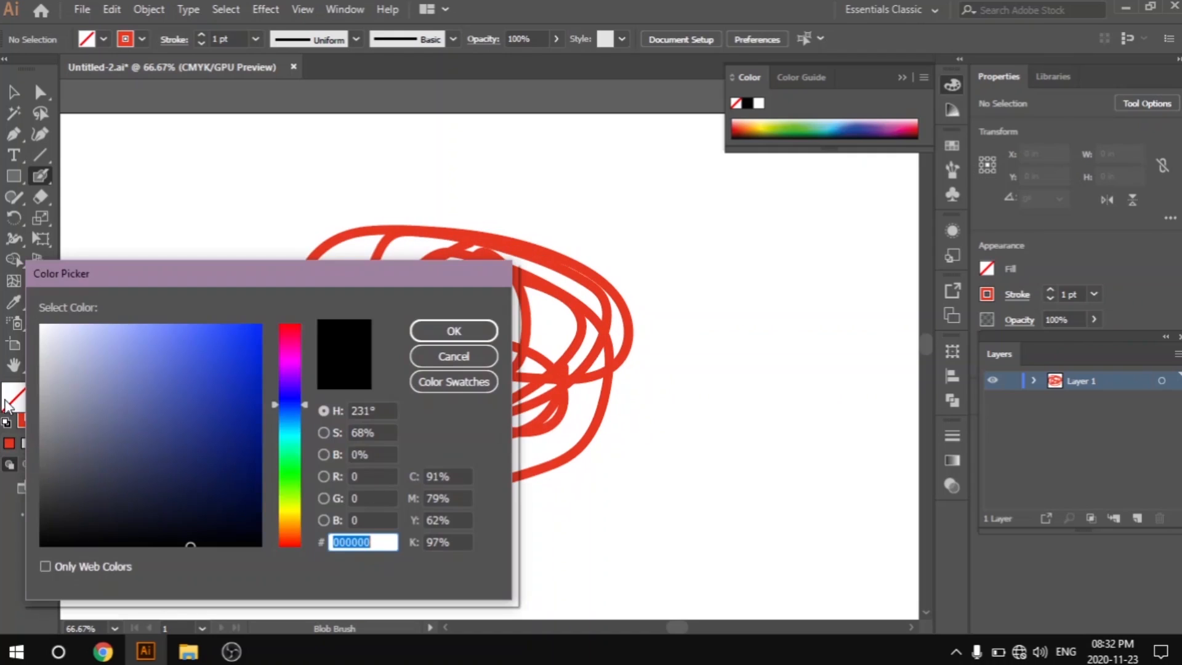
pyautogui.click(290, 471)
pyautogui.moveTo(238, 429); pyautogui.dragTo(245, 382)
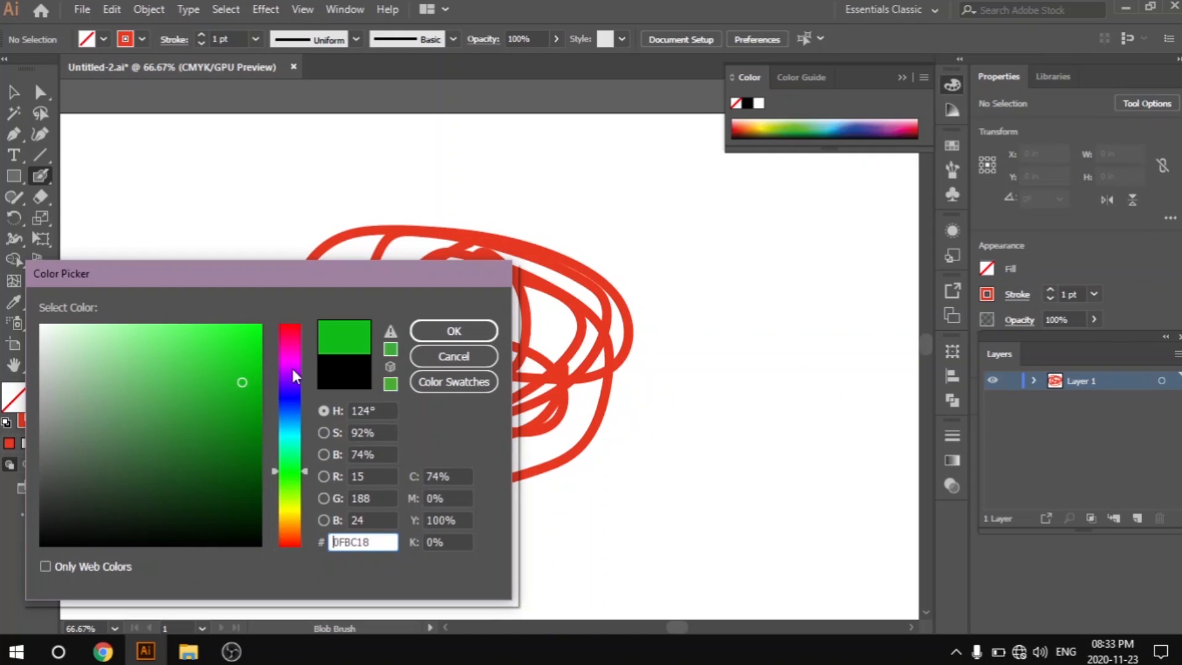
pyautogui.click(436, 337)
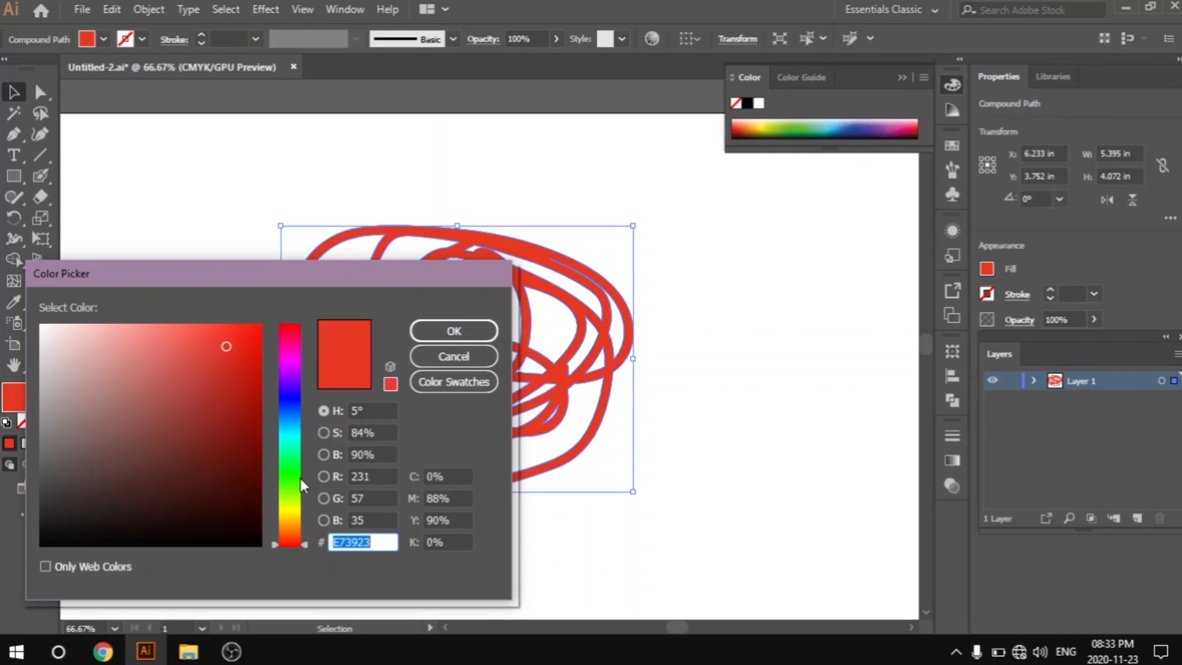
# Set the selected scribble's fill colour to green (42E525) in the Color Picker and deselect it.
pyautogui.click(287, 479)
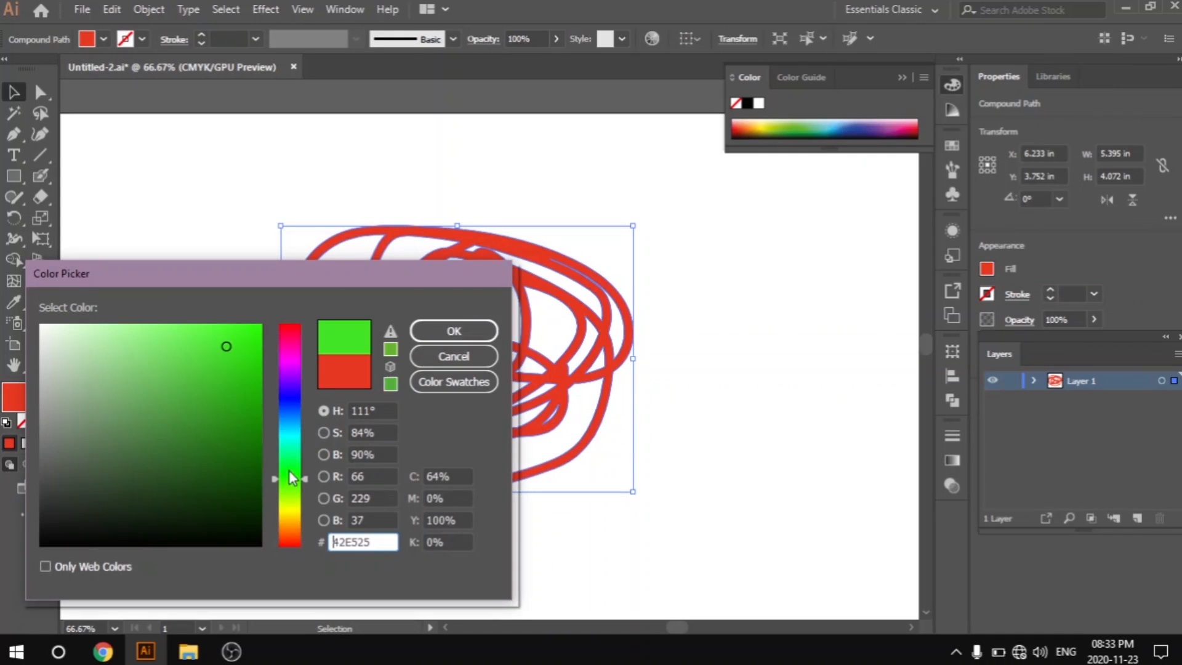
pyautogui.click(458, 343)
pyautogui.click(688, 339)
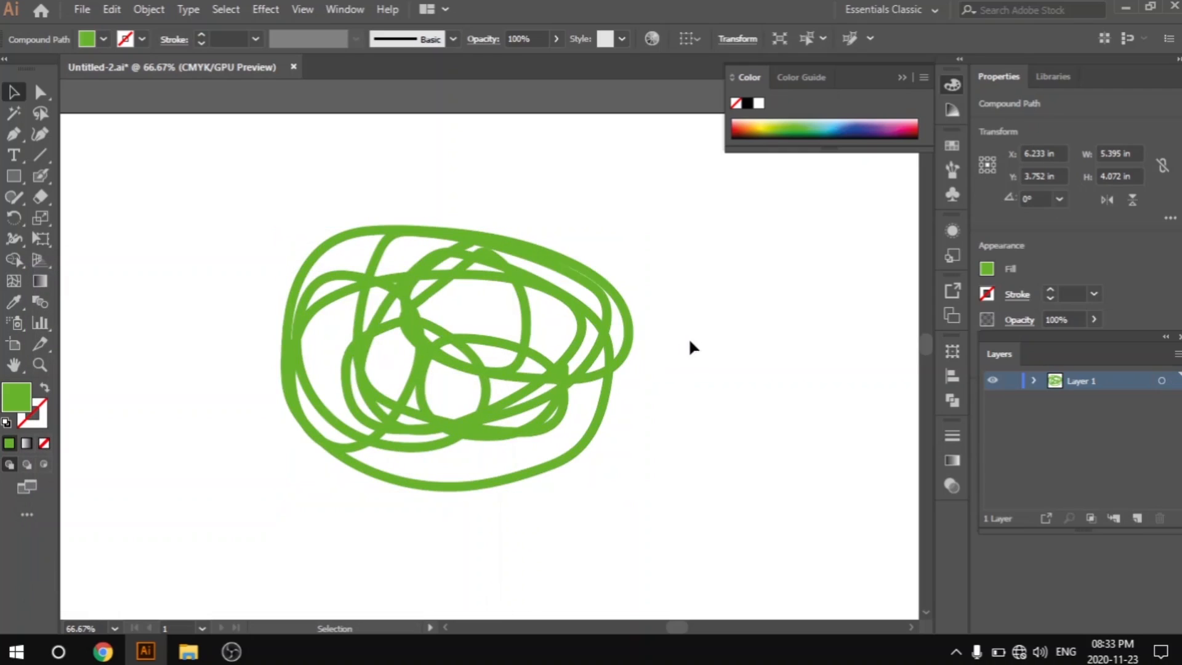
# Select the green scribble, apply the orange ornamental brush definition with curled ends to its outline, and deselect it.
pyautogui.moveTo(290, 204); pyautogui.dragTo(456, 349)
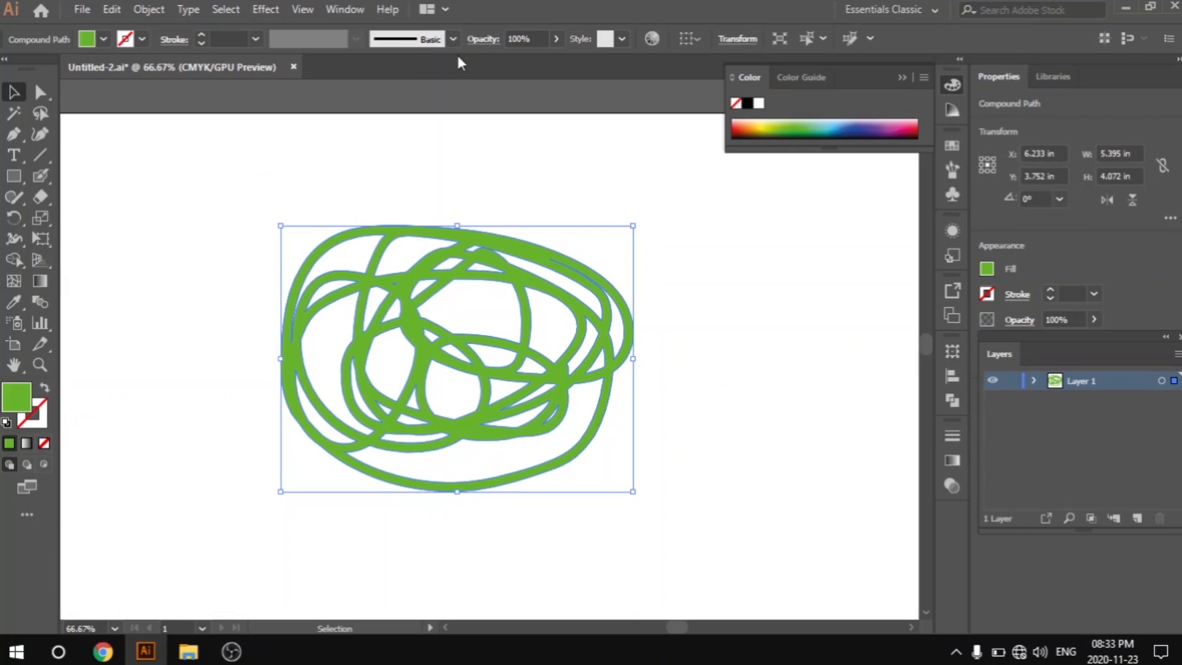
pyautogui.click(454, 39)
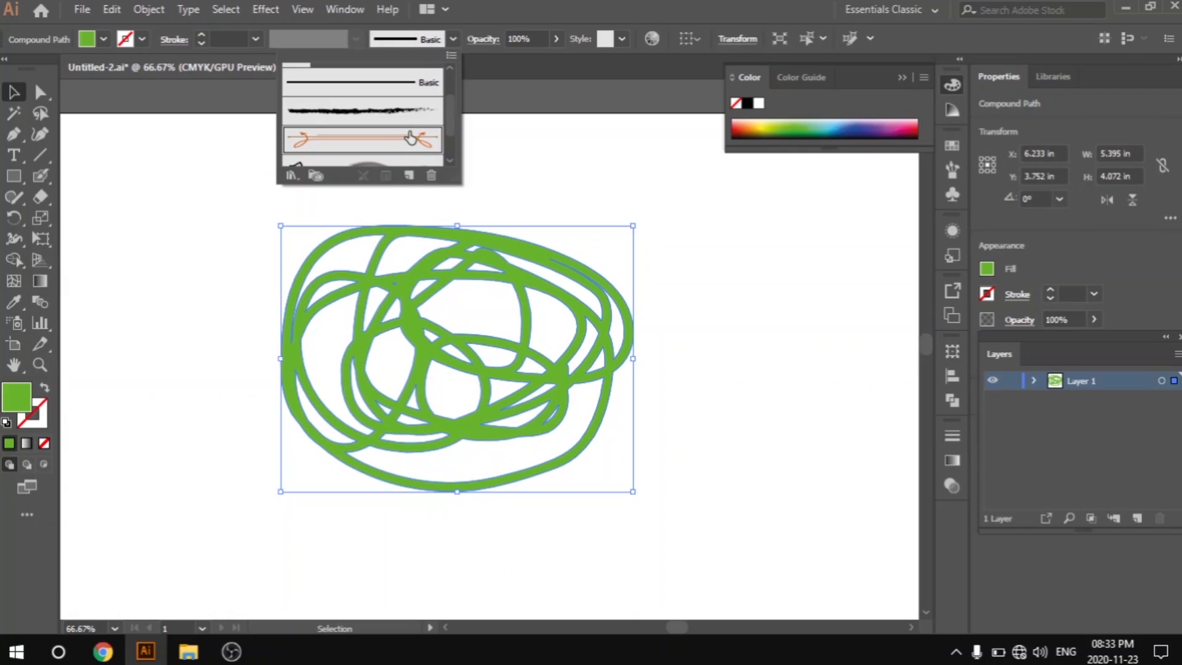
pyautogui.click(410, 137)
pyautogui.click(671, 327)
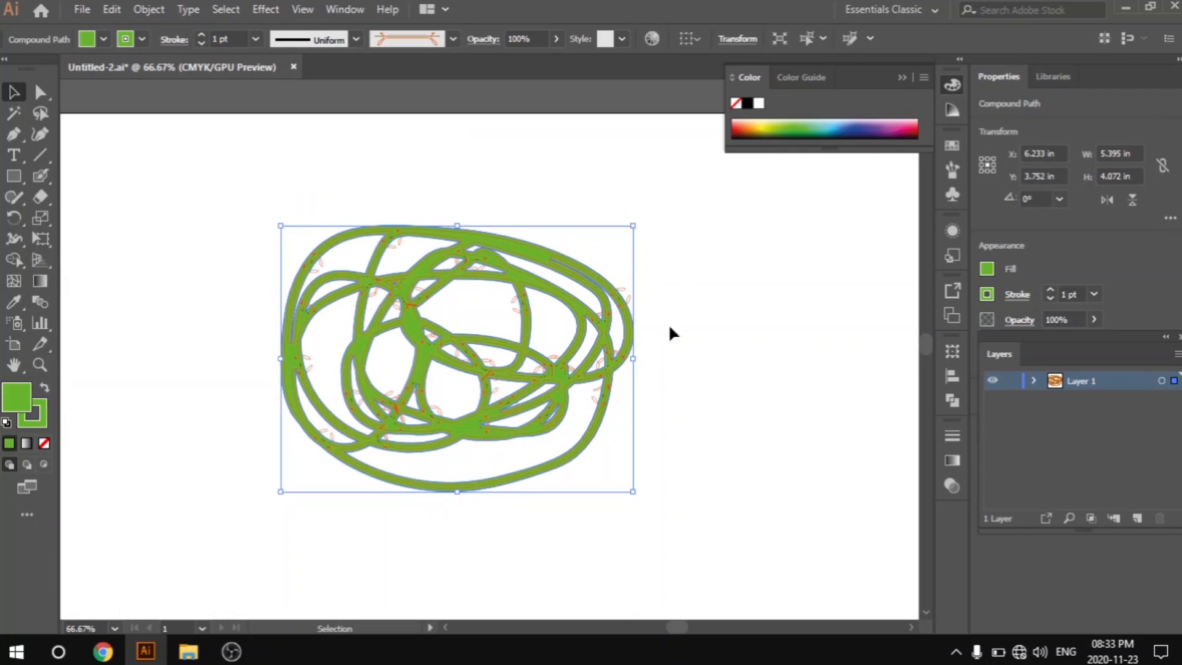
pyautogui.click(671, 367)
# Examine the ornamental brush outline along the scribble's edges up close and reselect the whole shape.
pyautogui.scroll(3, 669, 358)
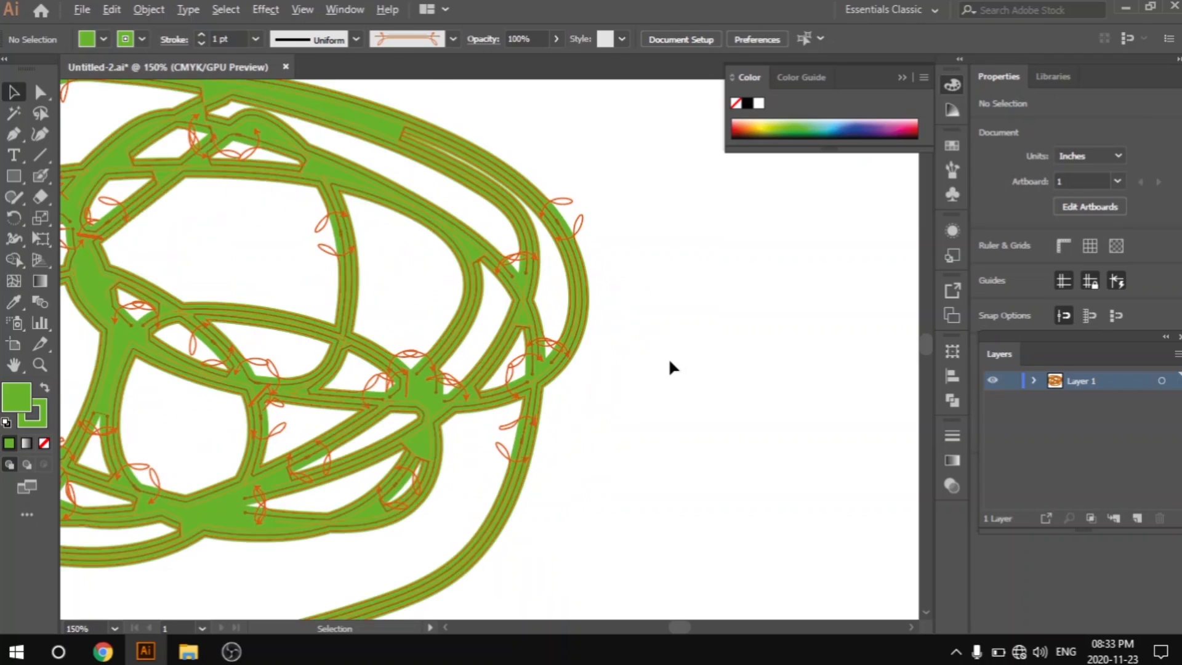
pyautogui.moveTo(314, 315); pyautogui.dragTo(501, 343)
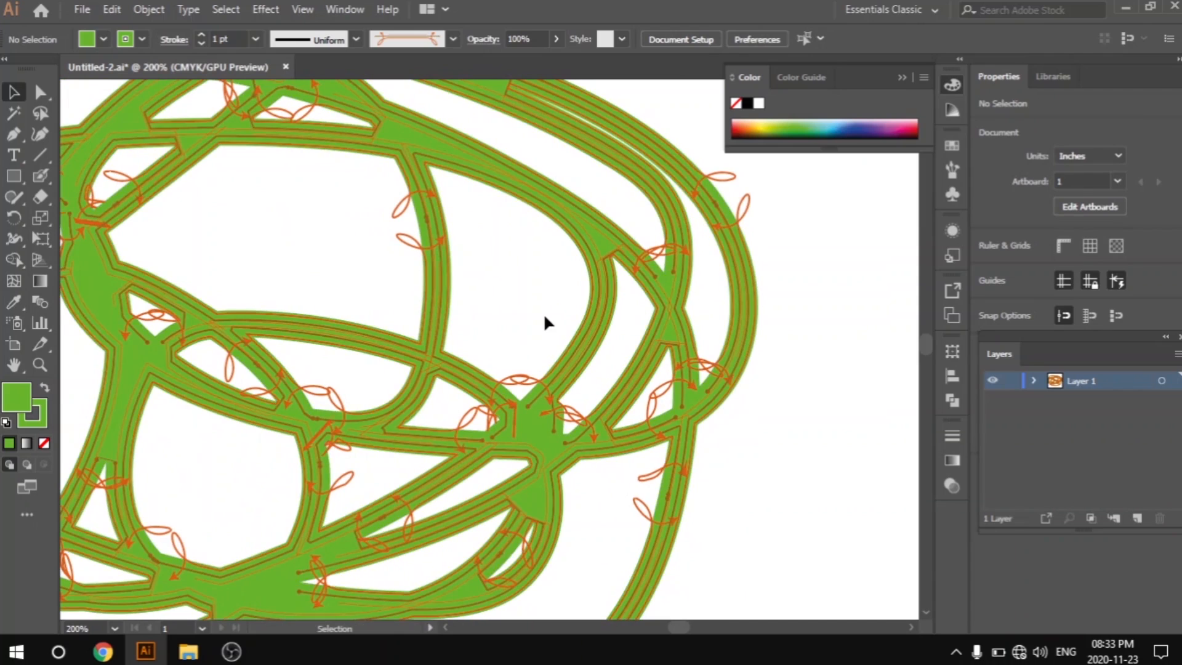
pyautogui.scroll(-2, 543, 313)
pyautogui.scroll(-1, 542, 314)
pyautogui.moveTo(442, 311); pyautogui.dragTo(558, 364)
pyautogui.moveTo(289, 141); pyautogui.dragTo(596, 409)
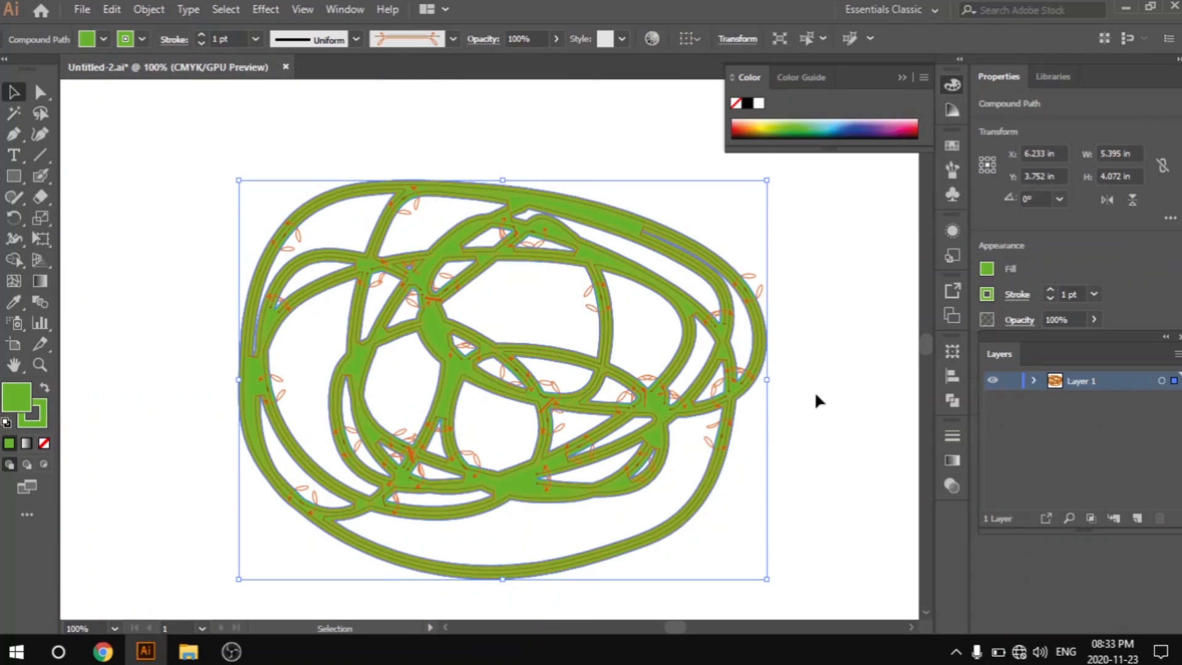
pyautogui.scroll(-2, 834, 363)
pyautogui.scroll(1, 835, 368)
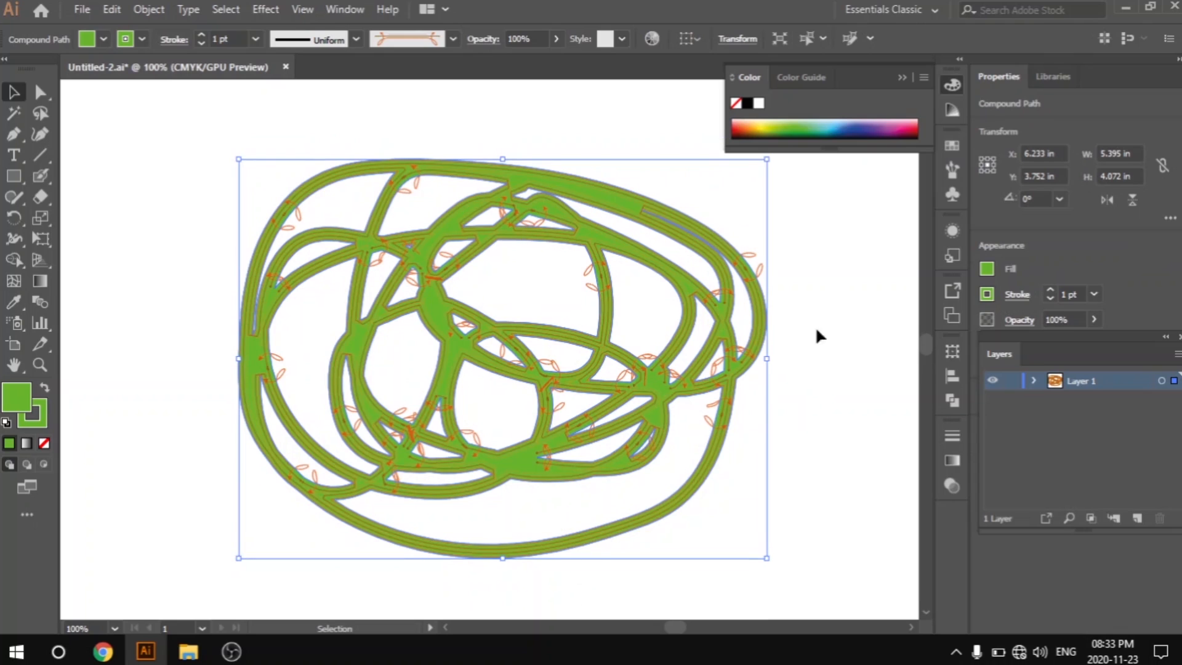
# Rearrange the workspace by collapsing the Color and Properties panels, expanding the icon dock into full panels, and moving the floating Layers panel.
pyautogui.click(901, 78)
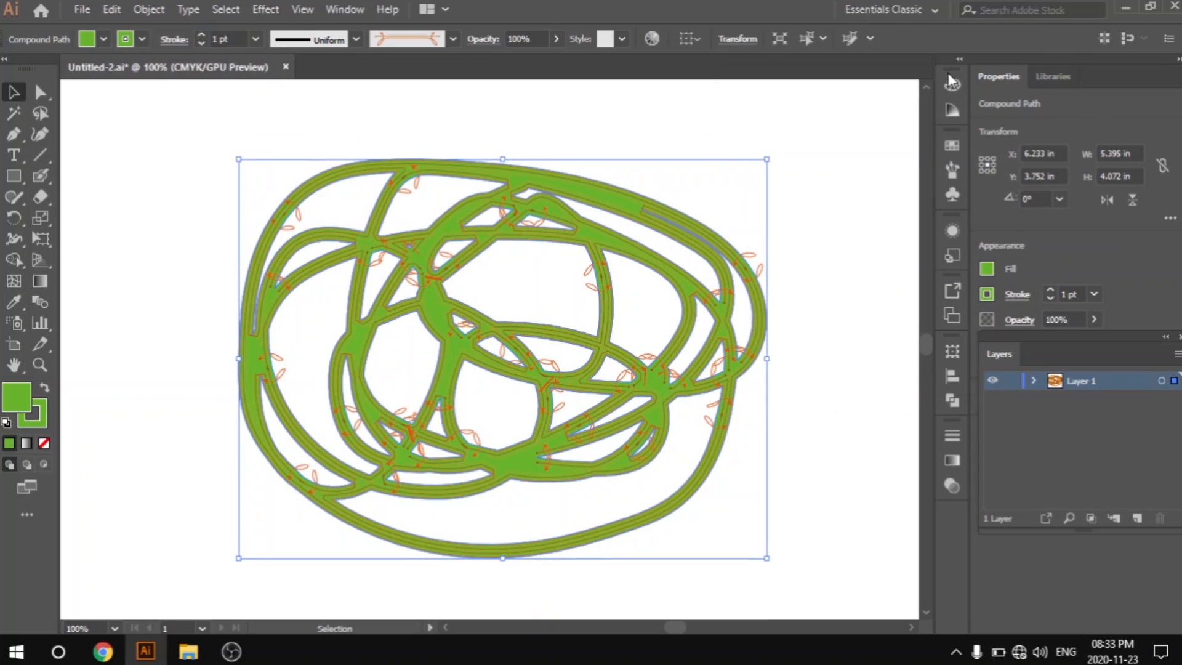
pyautogui.click(1178, 61)
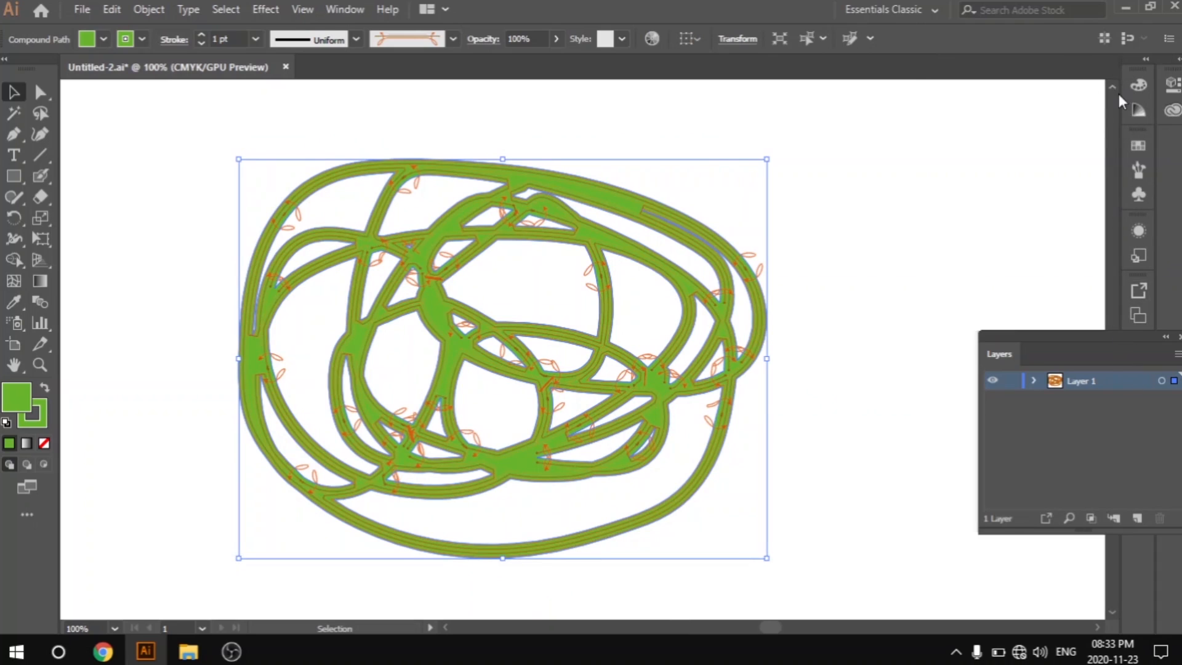
pyautogui.click(1146, 59)
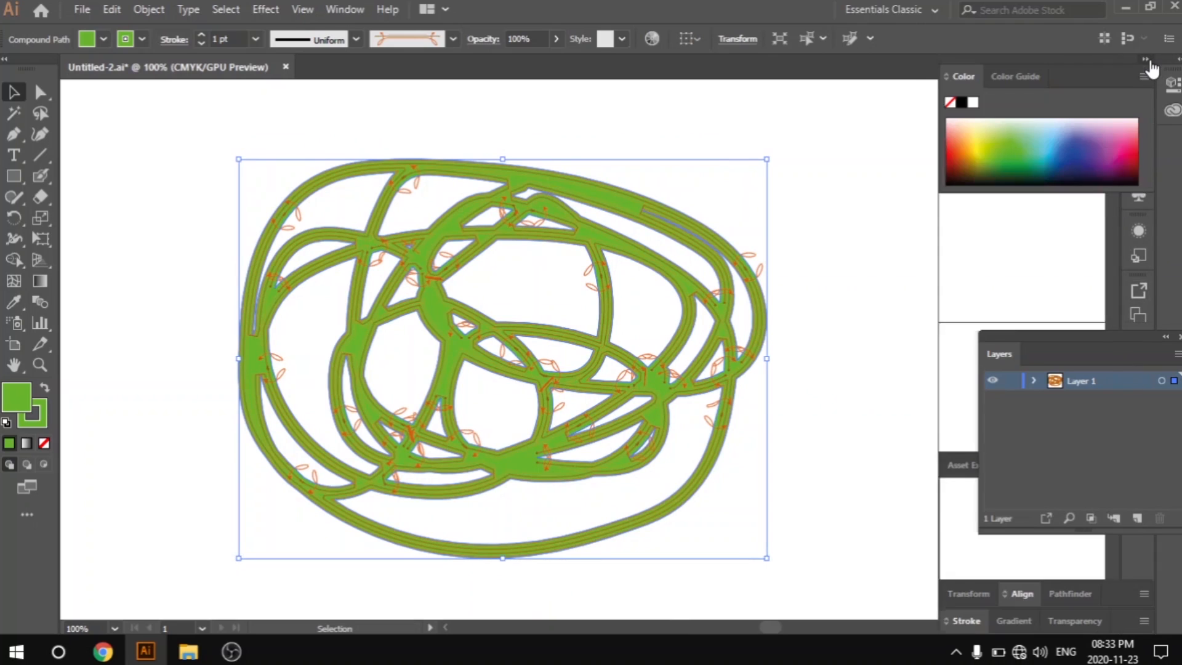
pyautogui.moveTo(1089, 342); pyautogui.dragTo(1078, 384)
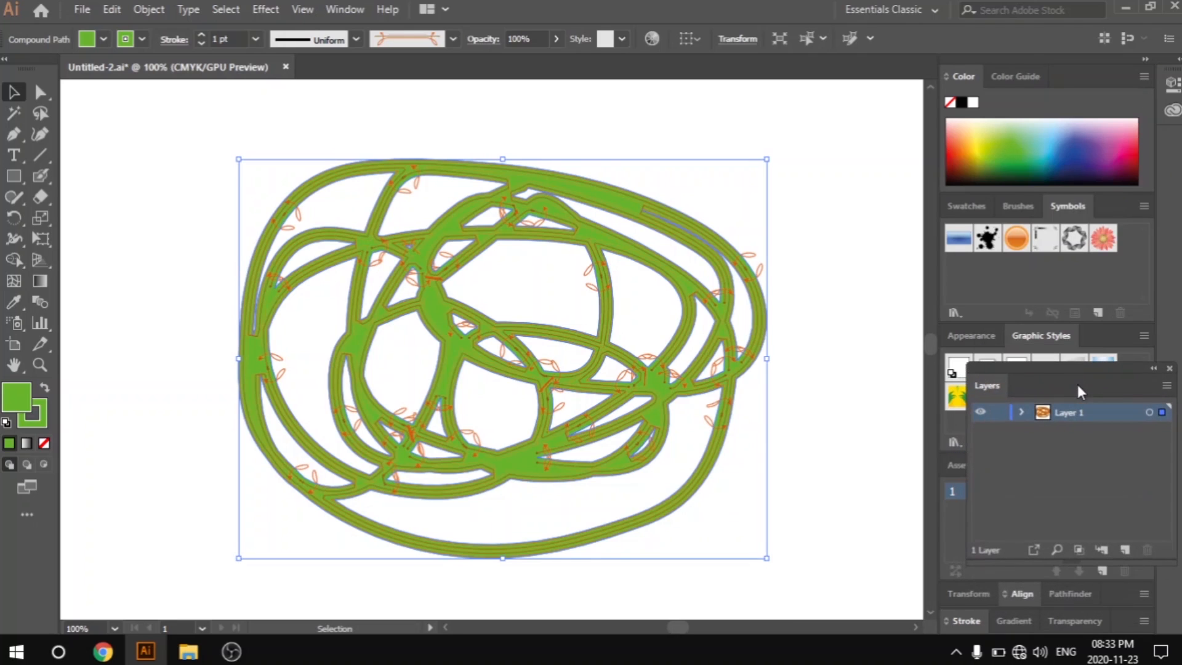